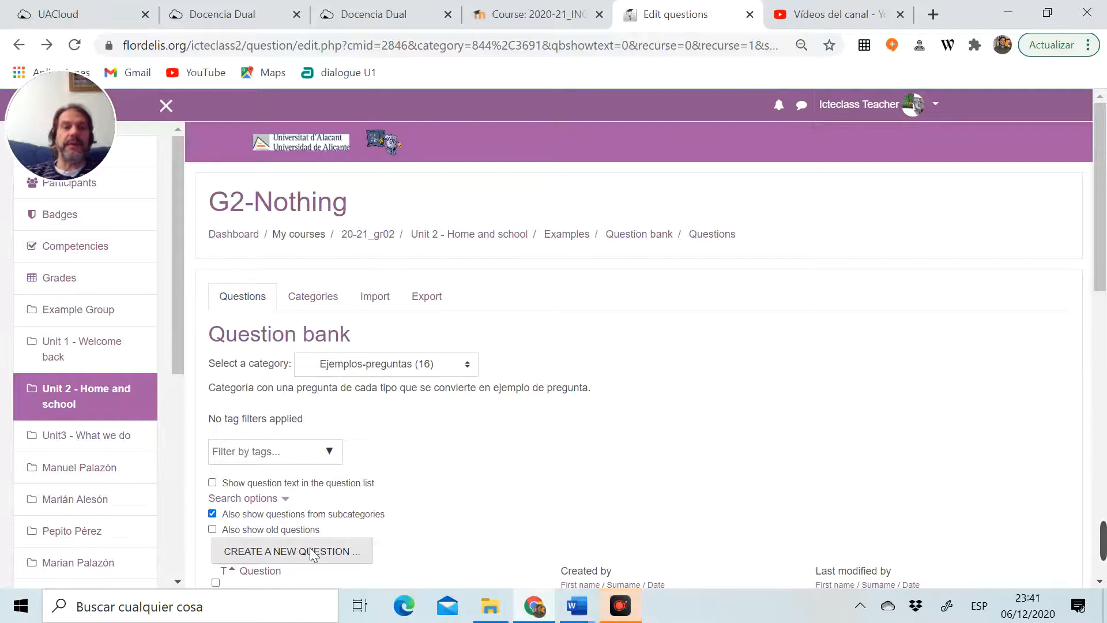
Create a new question of the type Drag and drop onto image in the question bank
{"action": "left_click_drag", "start_coordinate": [526, 316], "coordinate": [526, 350]}
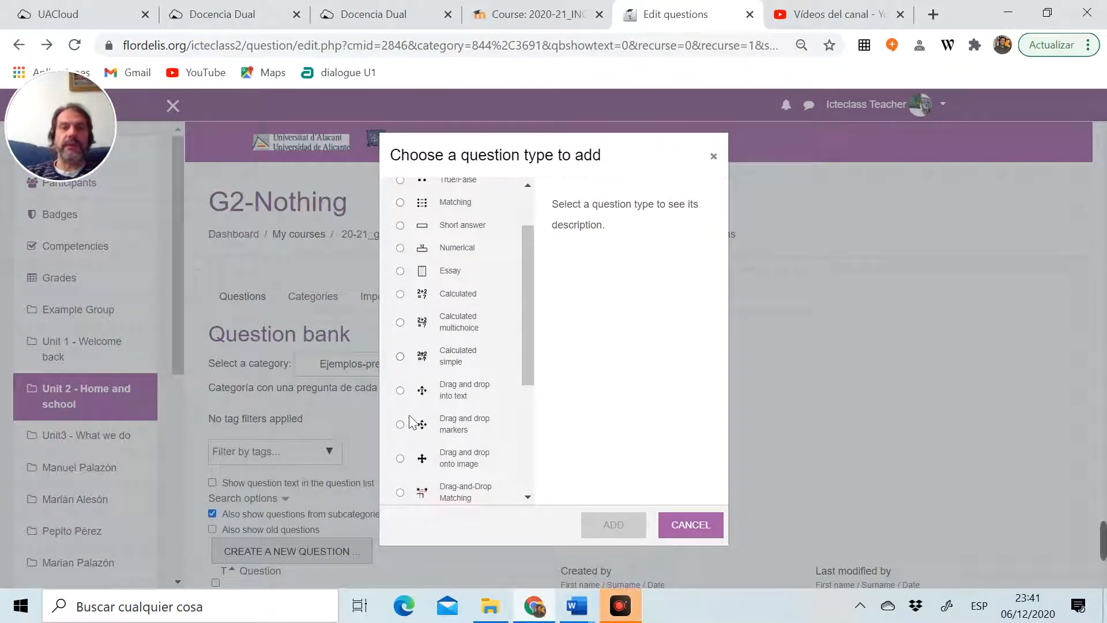
{"action": "left_click", "coordinate": [400, 460]}
{"action": "left_click", "coordinate": [606, 525]}
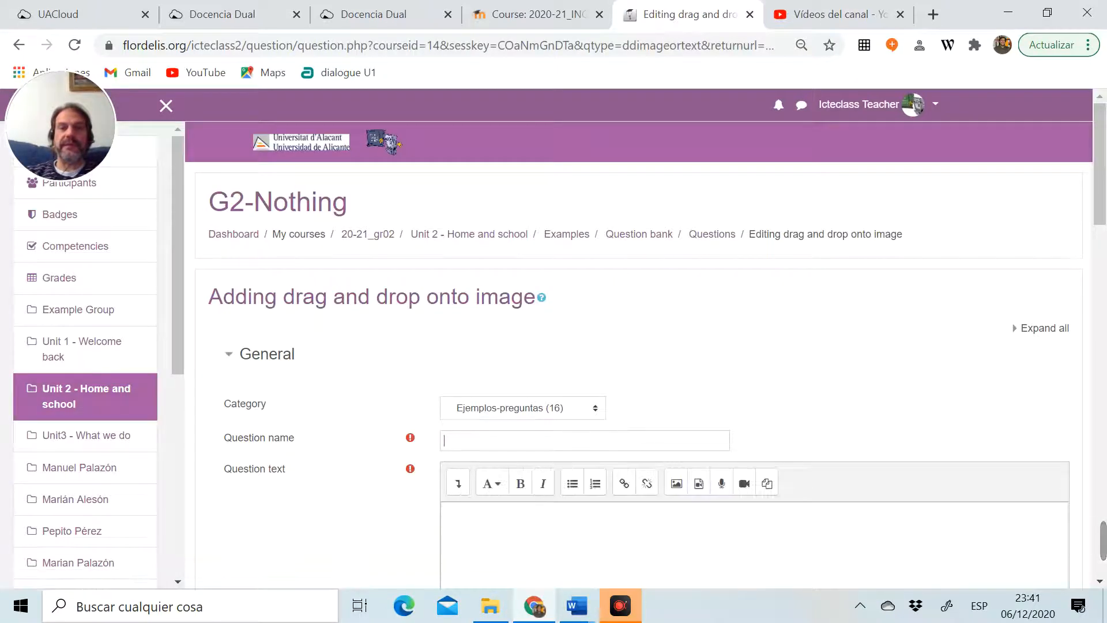
Name the question Rourines02 and enter the question text "Drag and drop the words under each corresponding image."
{"action": "left_click", "coordinate": [751, 428]}
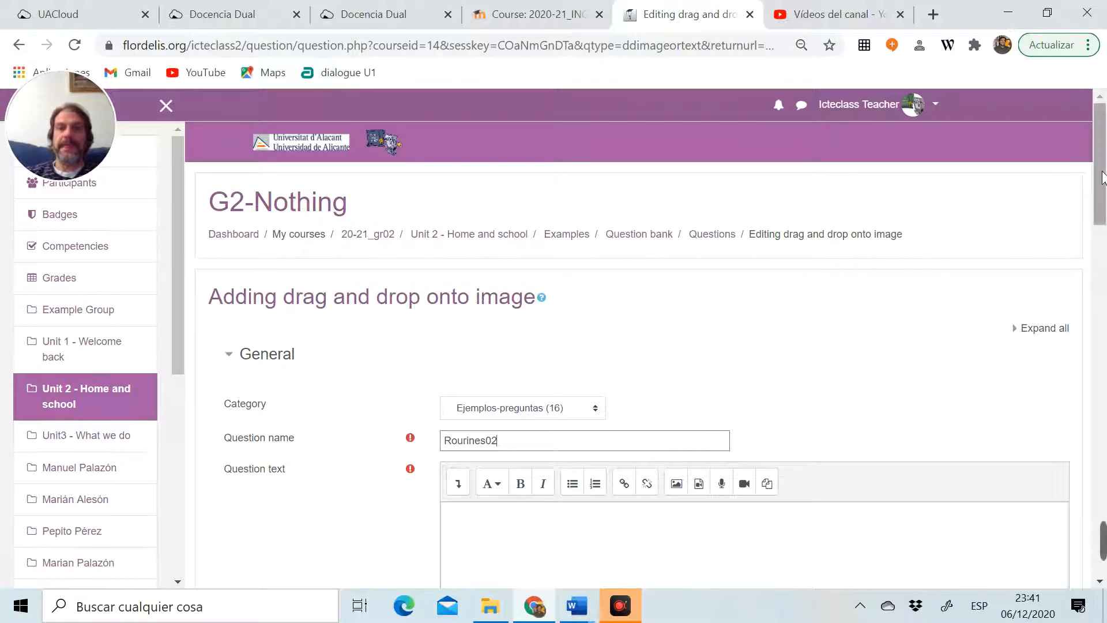
{"action": "left_click_drag", "start_coordinate": [1104, 159], "coordinate": [1100, 205]}
{"action": "left_click", "coordinate": [450, 191]}
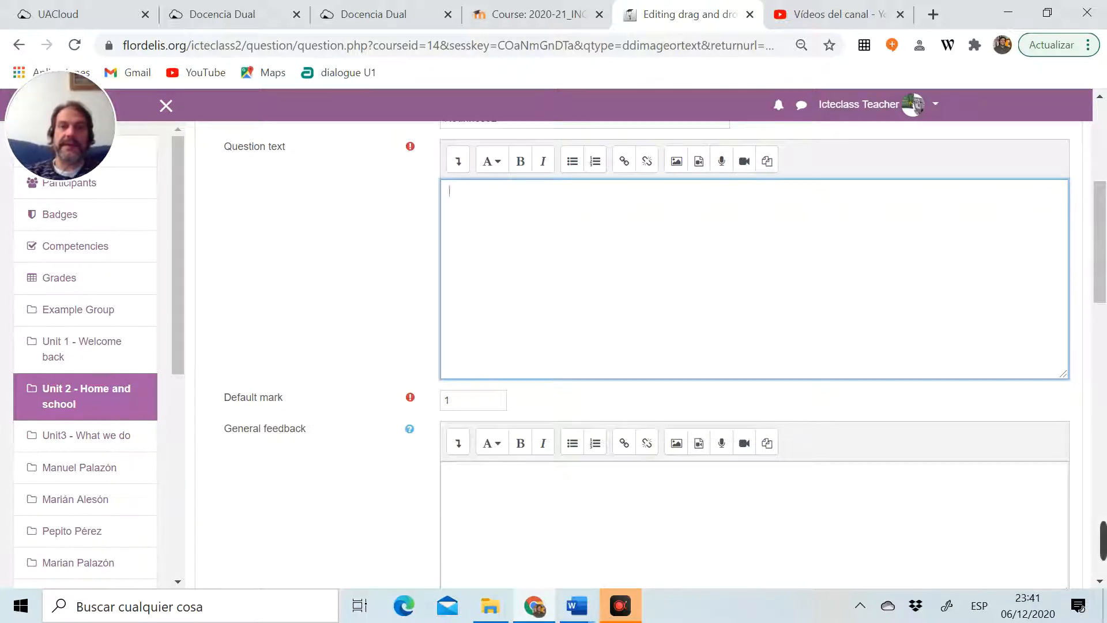
{"action": "type", "text": "Drag and"}
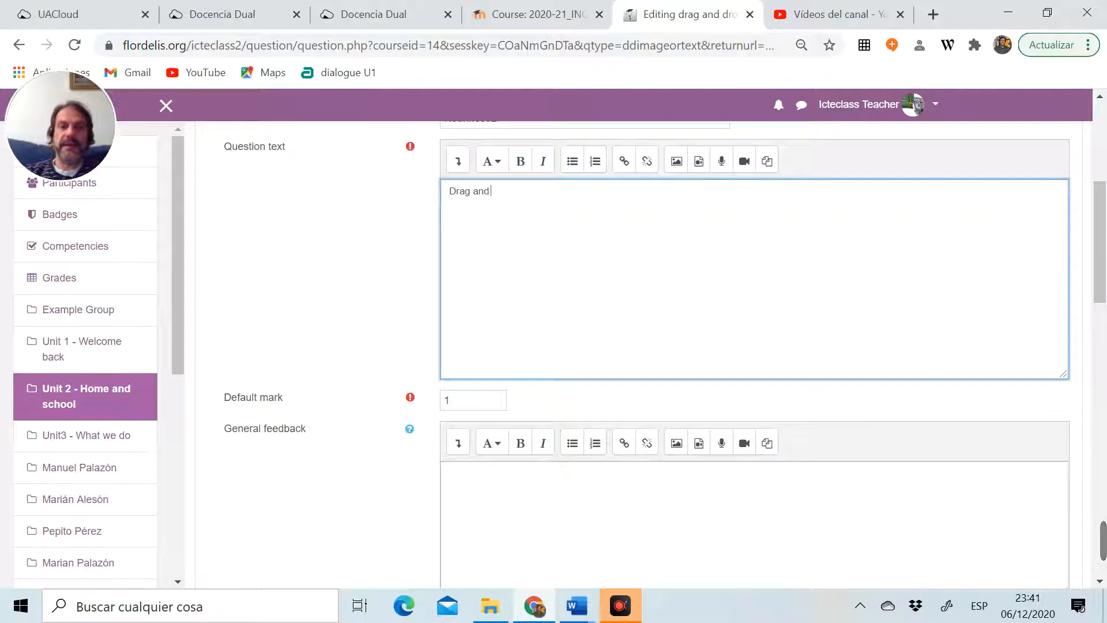
{"action": "type", "text": " d"}
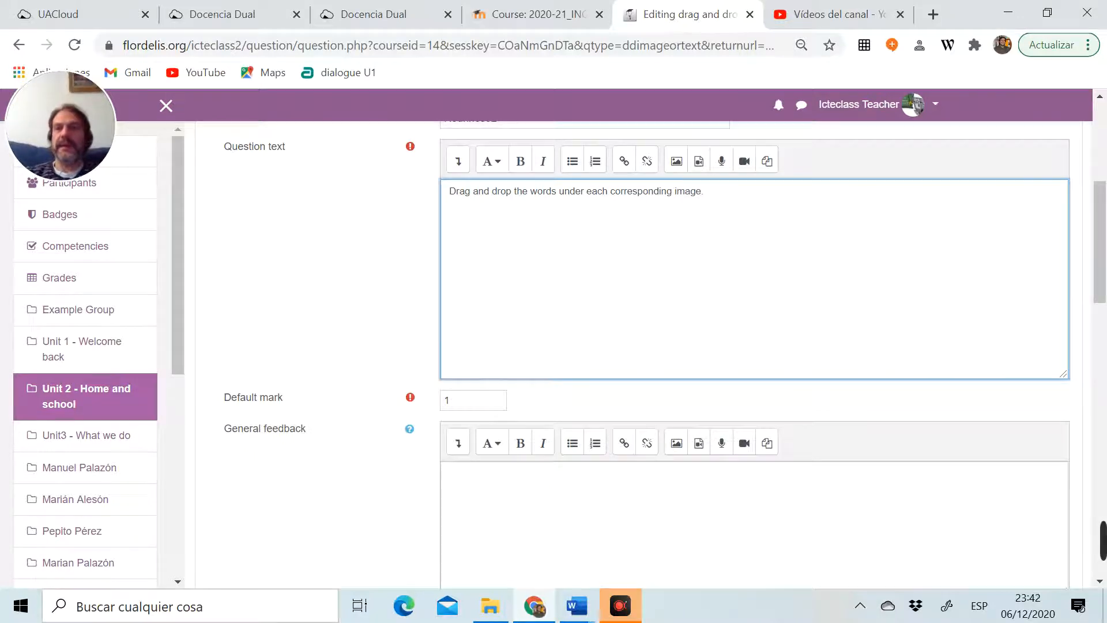
Add routines.jpg from the desktop's ICT-HotPotExamples folder as the question's background image
{"action": "left_click_drag", "start_coordinate": [1100, 272], "coordinate": [1102, 403]}
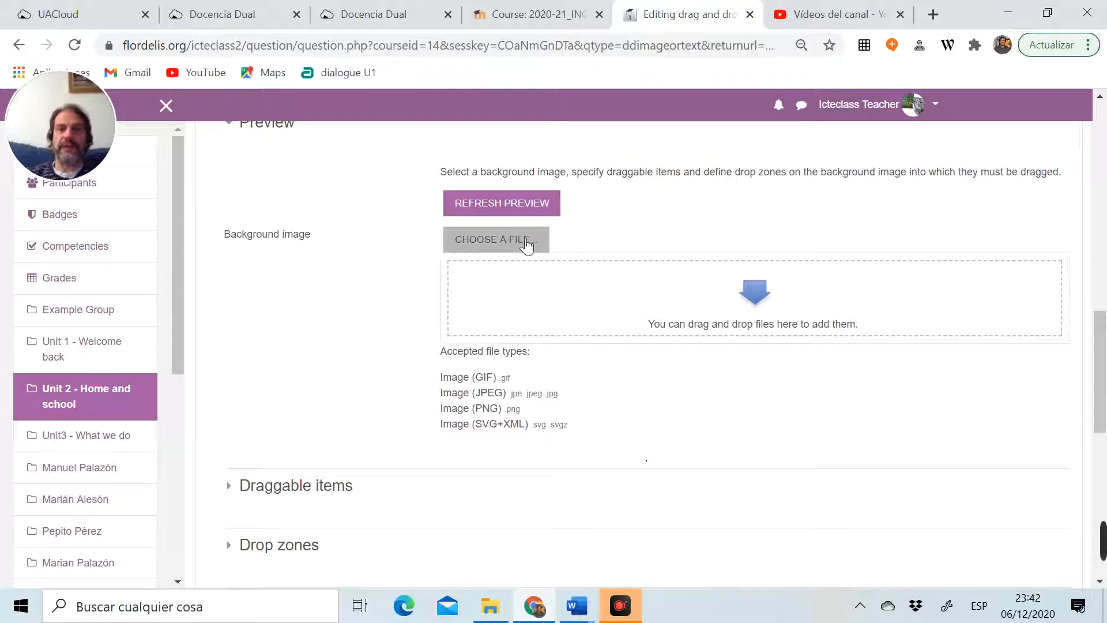
{"action": "left_click", "coordinate": [490, 606]}
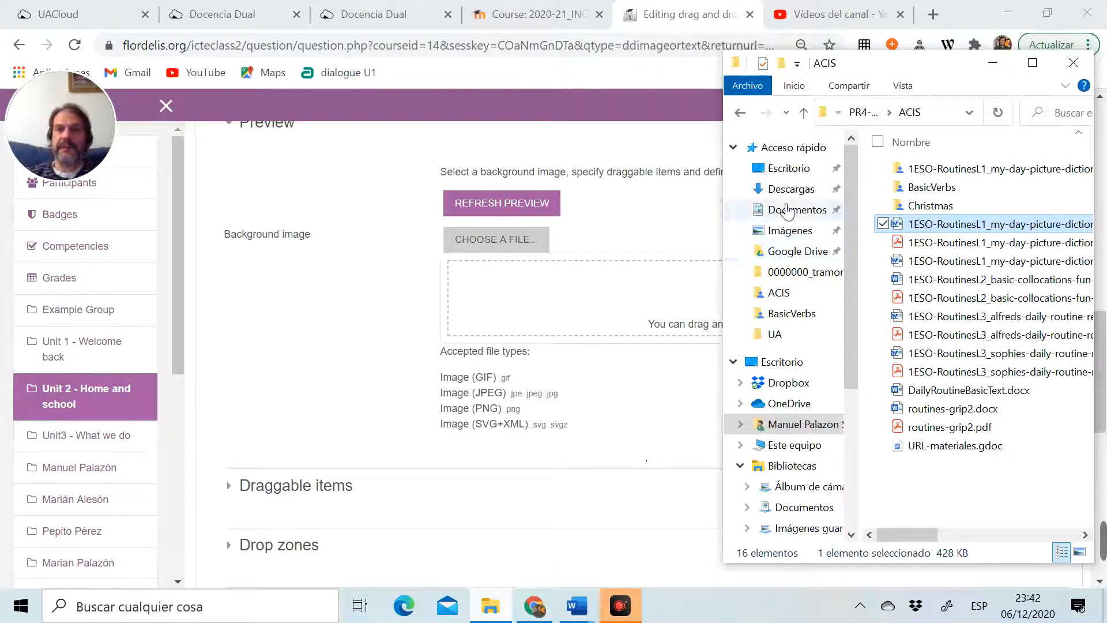
{"action": "left_click", "coordinate": [788, 167]}
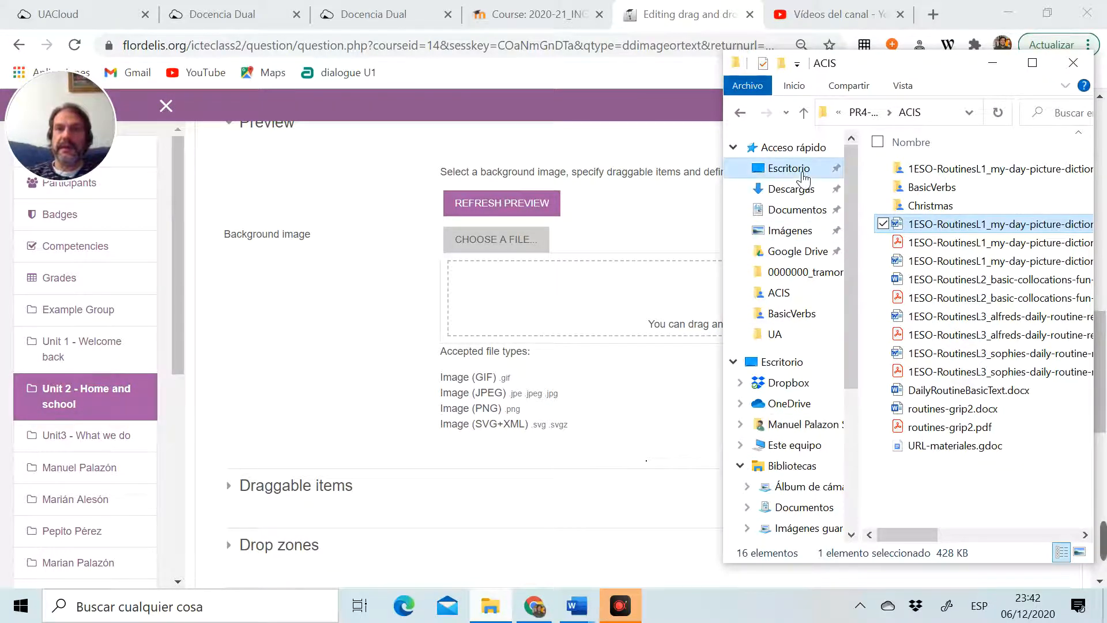
{"action": "left_click_drag", "start_coordinate": [1082, 205], "coordinate": [1081, 476]}
{"action": "double_click", "coordinate": [946, 444]}
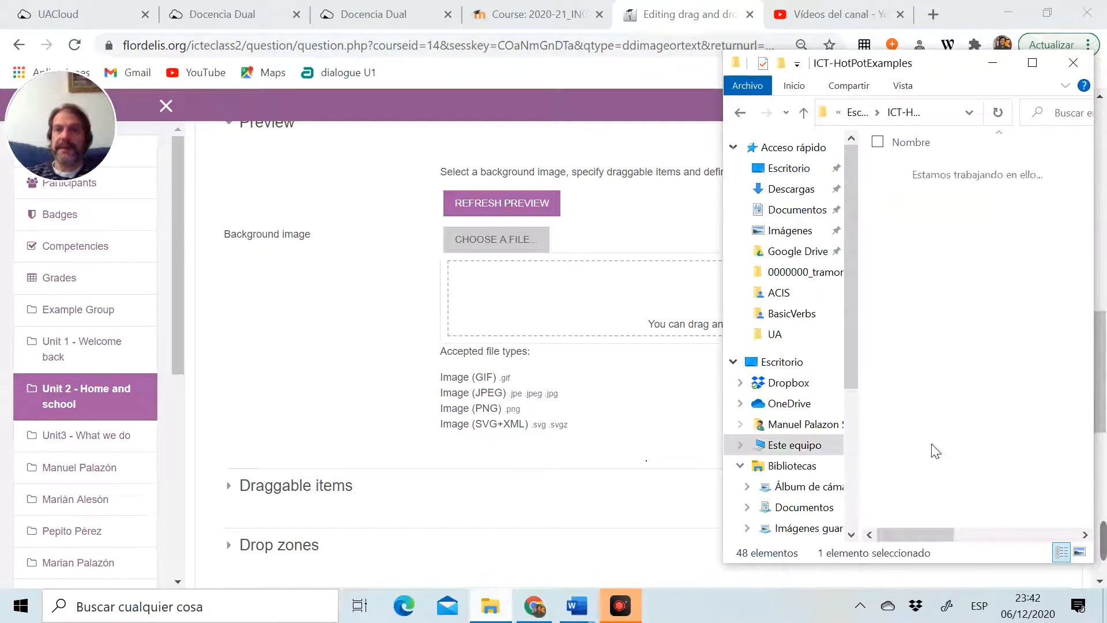
{"action": "left_click_drag", "start_coordinate": [934, 243], "coordinate": [544, 286]}
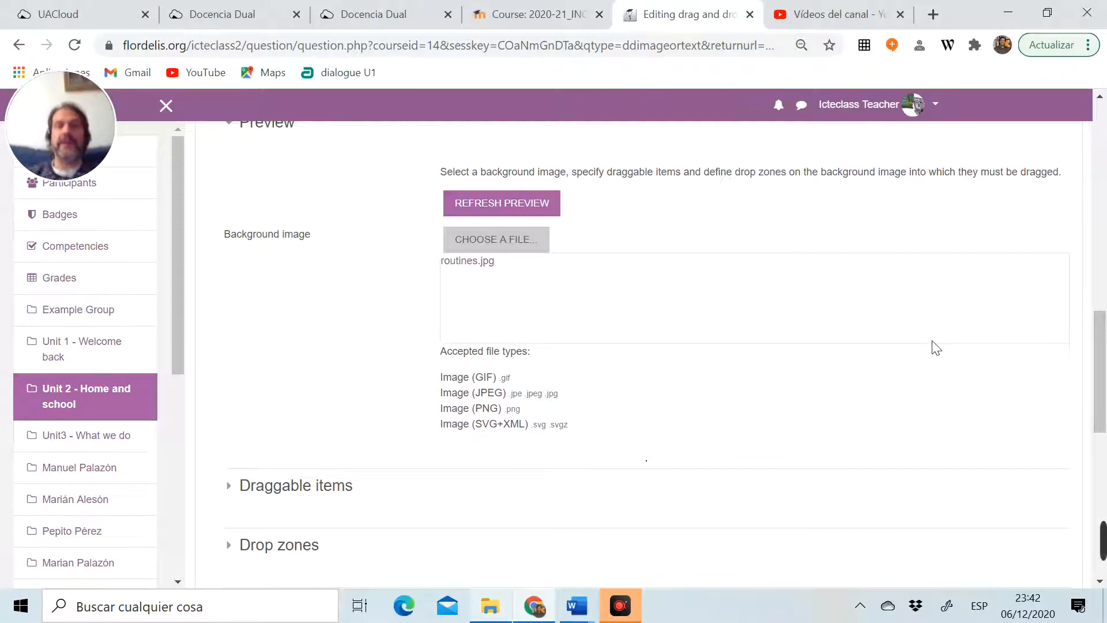
Expand the draggable items and make item 1 a draggable text reading "I read"
{"action": "left_click_drag", "start_coordinate": [1101, 317], "coordinate": [1101, 362]}
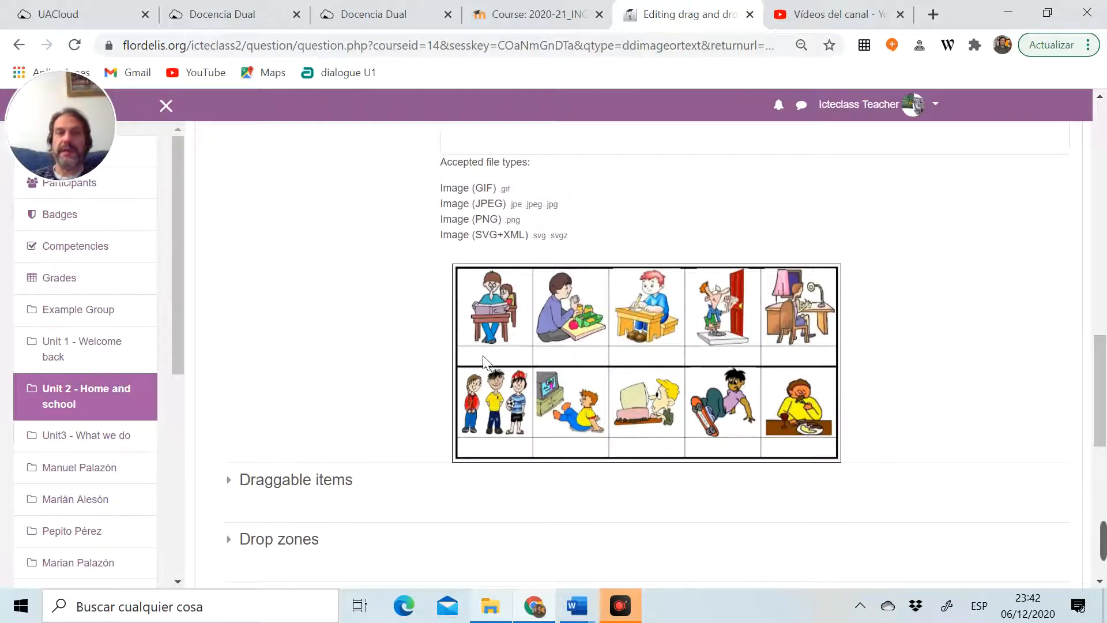
{"action": "left_click_drag", "start_coordinate": [1100, 366], "coordinate": [1100, 396]}
{"action": "left_click", "coordinate": [274, 350]}
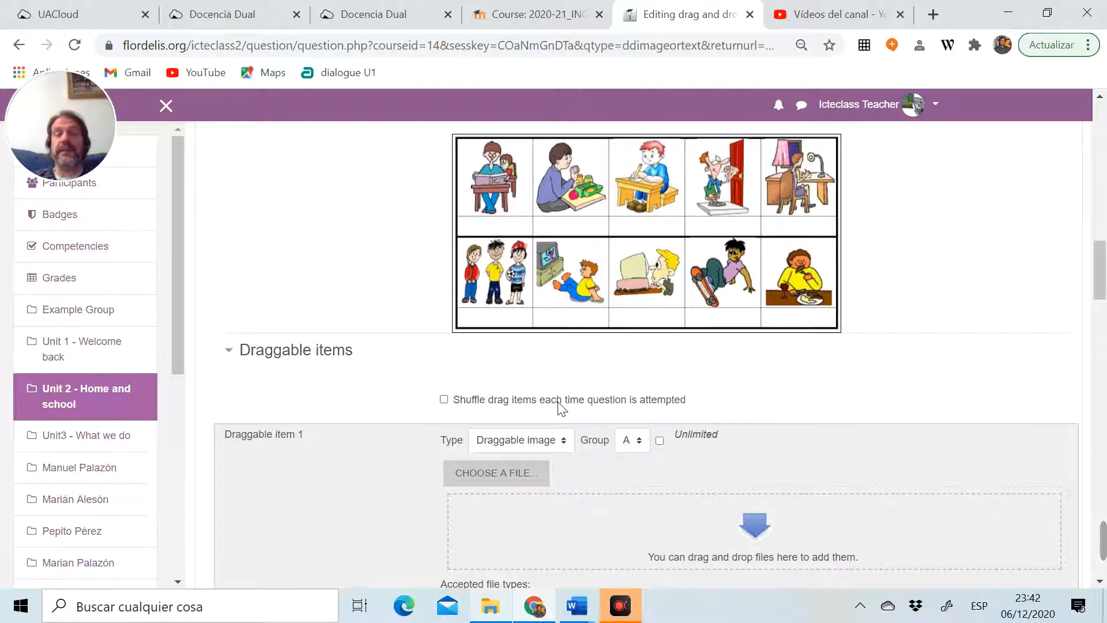
{"action": "left_click", "coordinate": [556, 438]}
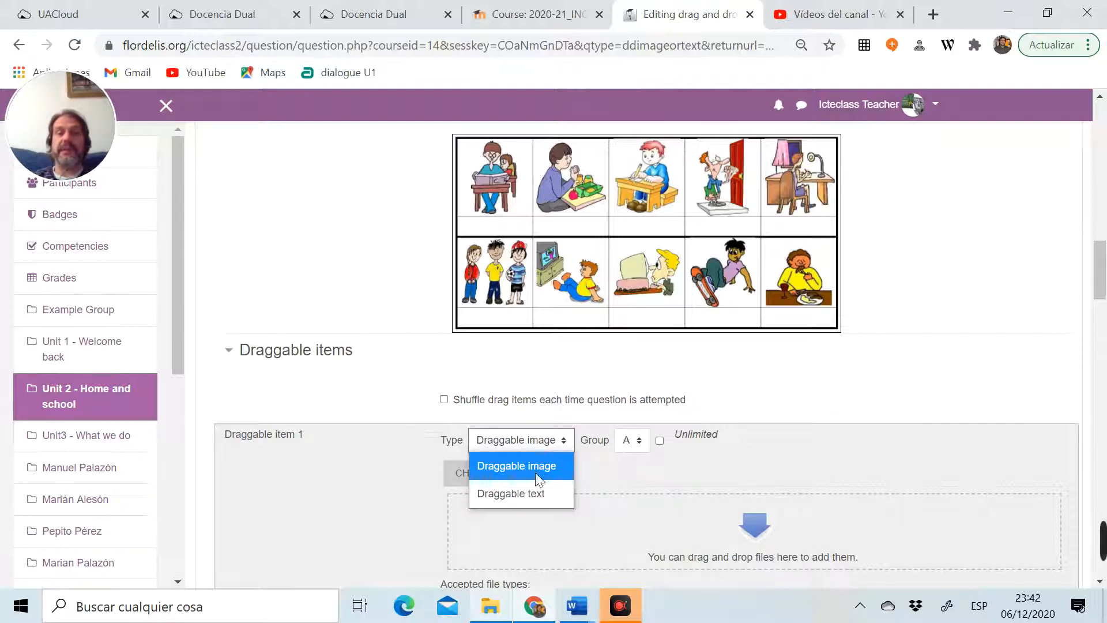
{"action": "left_click", "coordinate": [529, 493]}
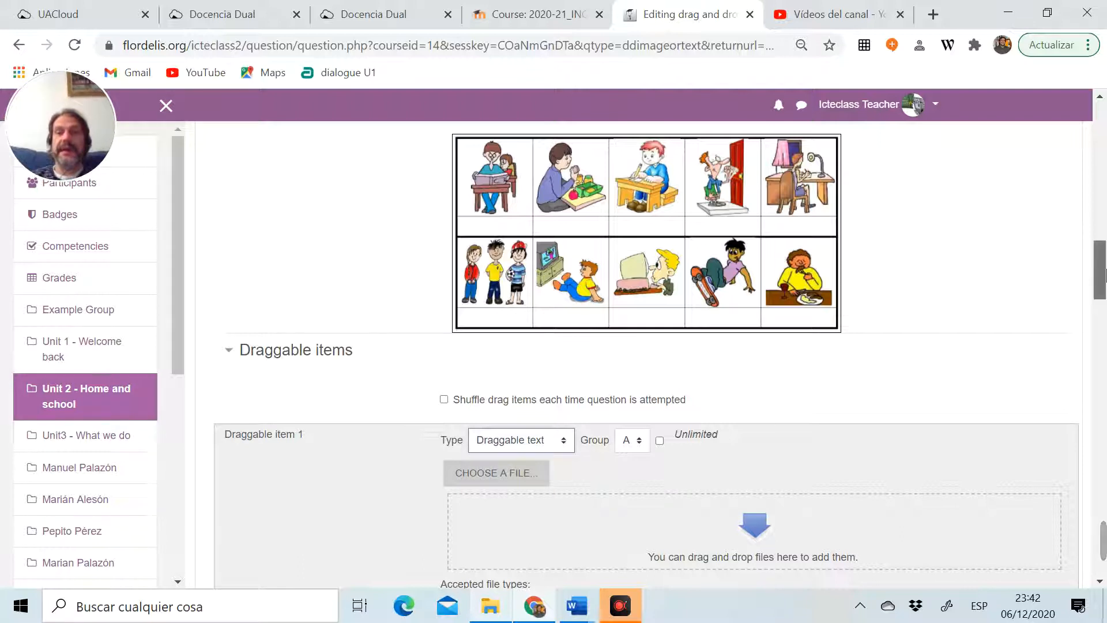
{"action": "mouse_move", "coordinate": [1103, 274]}
{"action": "left_mouse_down"}
{"action": "mouse_move", "coordinate": [1103, 283]}
{"action": "mouse_move", "coordinate": [1106, 266]}
{"action": "left_mouse_up"}
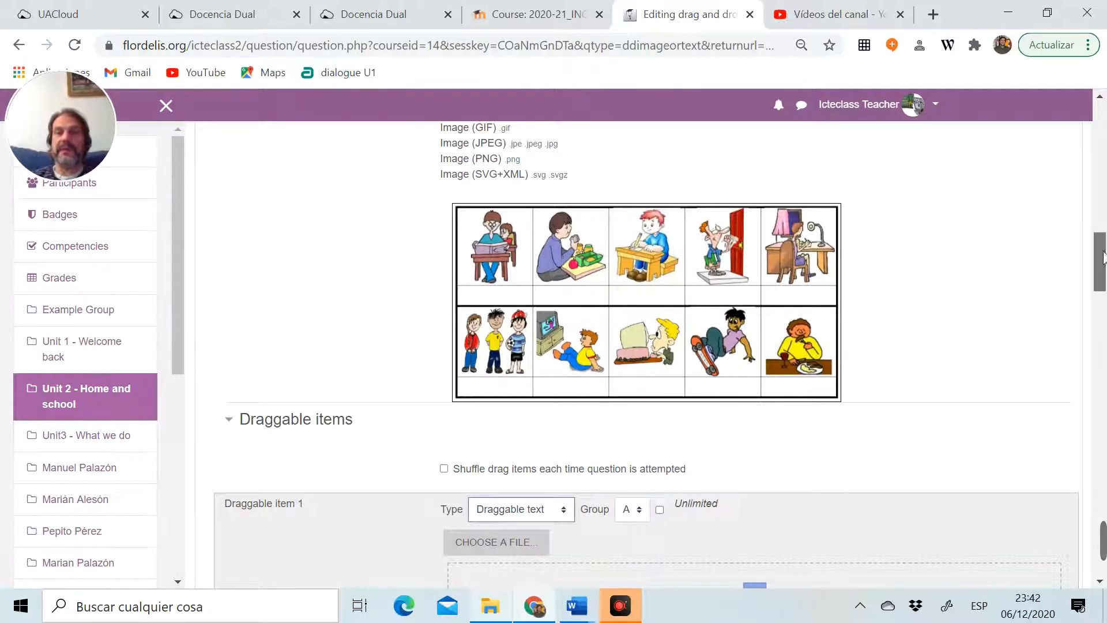
{"action": "left_click_drag", "start_coordinate": [1103, 258], "coordinate": [1104, 283]}
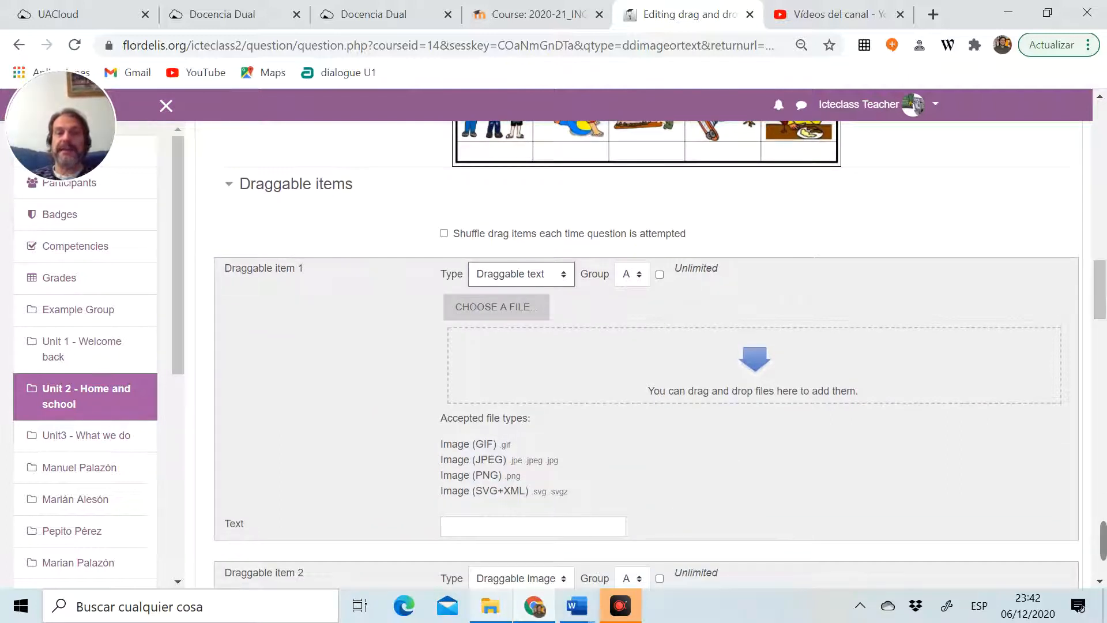
{"action": "left_click", "coordinate": [533, 527]}
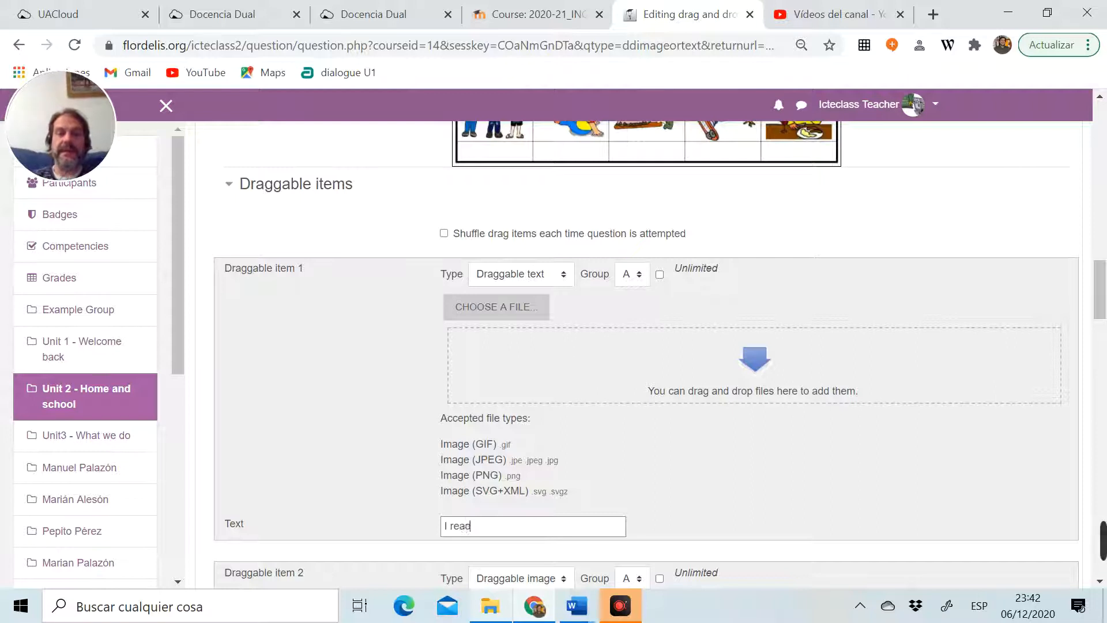
Make draggable item 2 a draggable text reading "I have lunch"
{"action": "left_click_drag", "start_coordinate": [1099, 305], "coordinate": [1105, 332]}
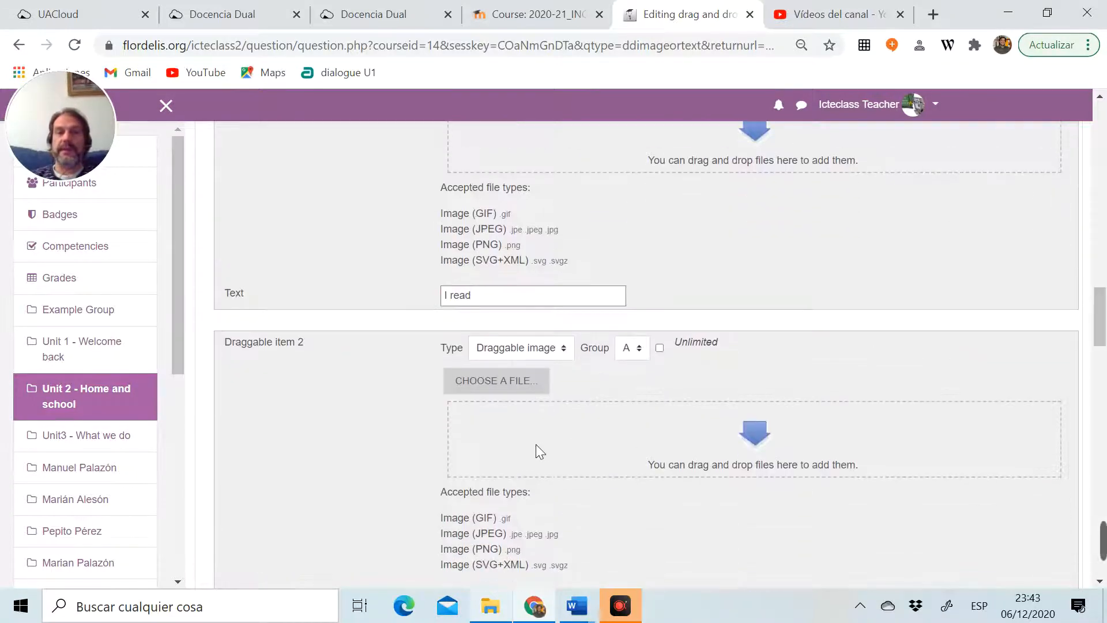
{"action": "left_click", "coordinate": [555, 348]}
{"action": "left_click", "coordinate": [536, 399]}
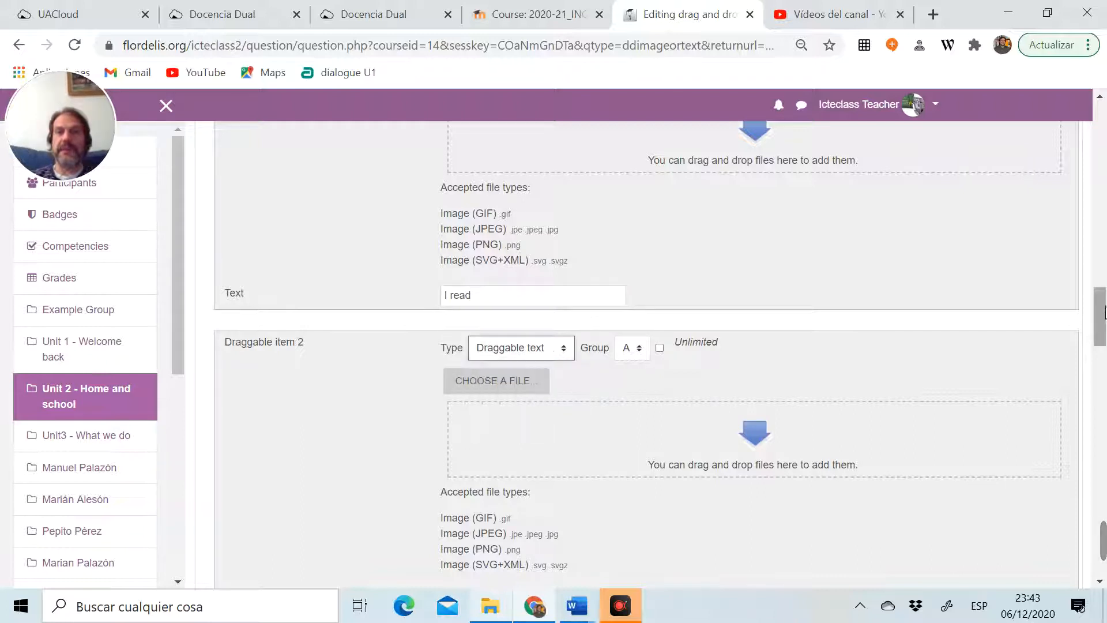
{"action": "mouse_move", "coordinate": [1102, 317]}
{"action": "left_mouse_down"}
{"action": "mouse_move", "coordinate": [1103, 335]}
{"action": "mouse_move", "coordinate": [1104, 256]}
{"action": "mouse_move", "coordinate": [1105, 327]}
{"action": "left_mouse_up"}
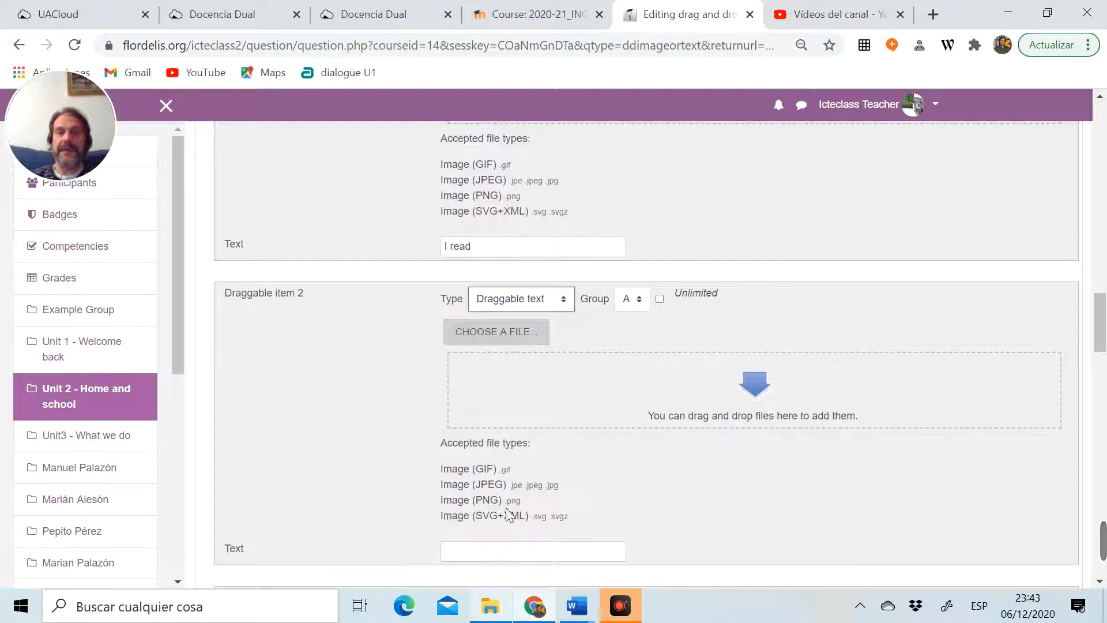
{"action": "left_click", "coordinate": [508, 551]}
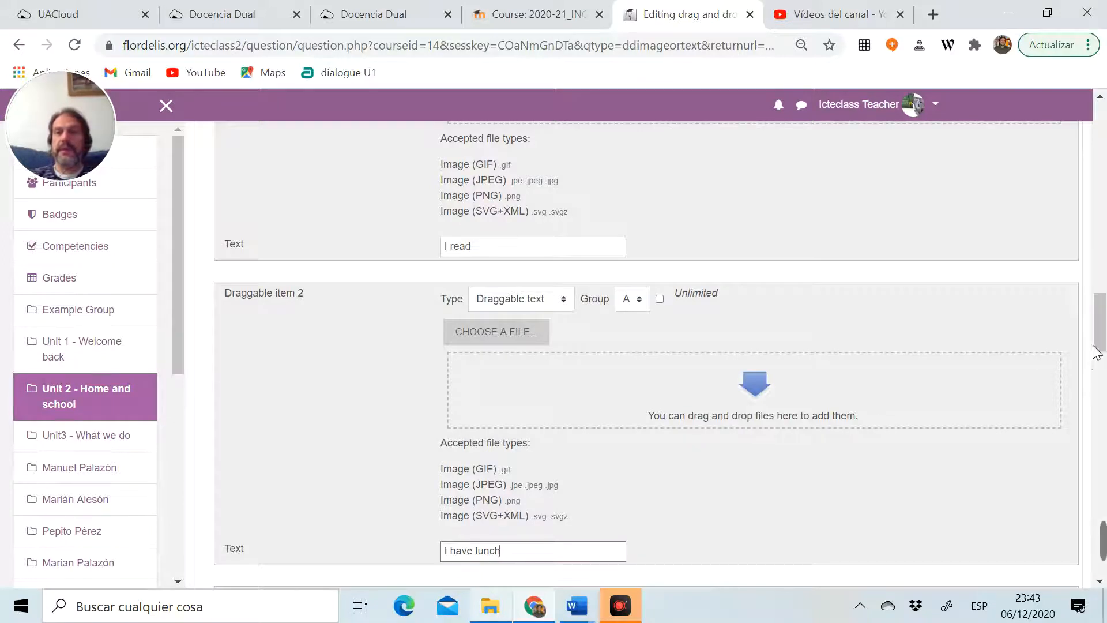
Make draggable item 3 a draggable text reading "I write"
{"action": "left_click_drag", "start_coordinate": [1098, 346], "coordinate": [1105, 384]}
{"action": "left_click", "coordinate": [560, 261]}
{"action": "left_click", "coordinate": [525, 319]}
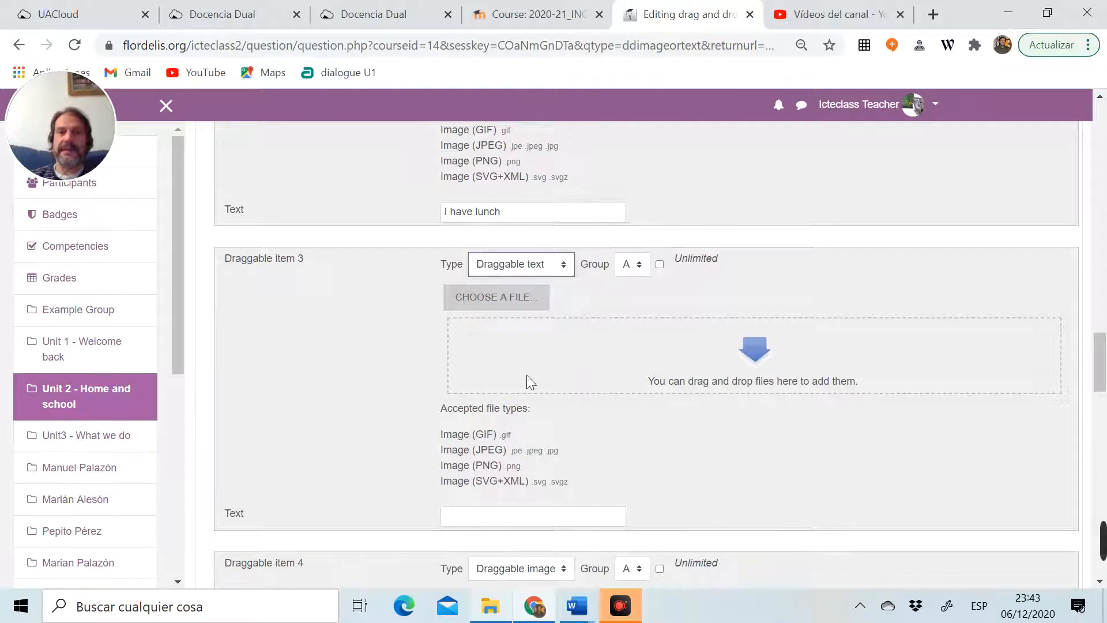
{"action": "left_click", "coordinate": [508, 516]}
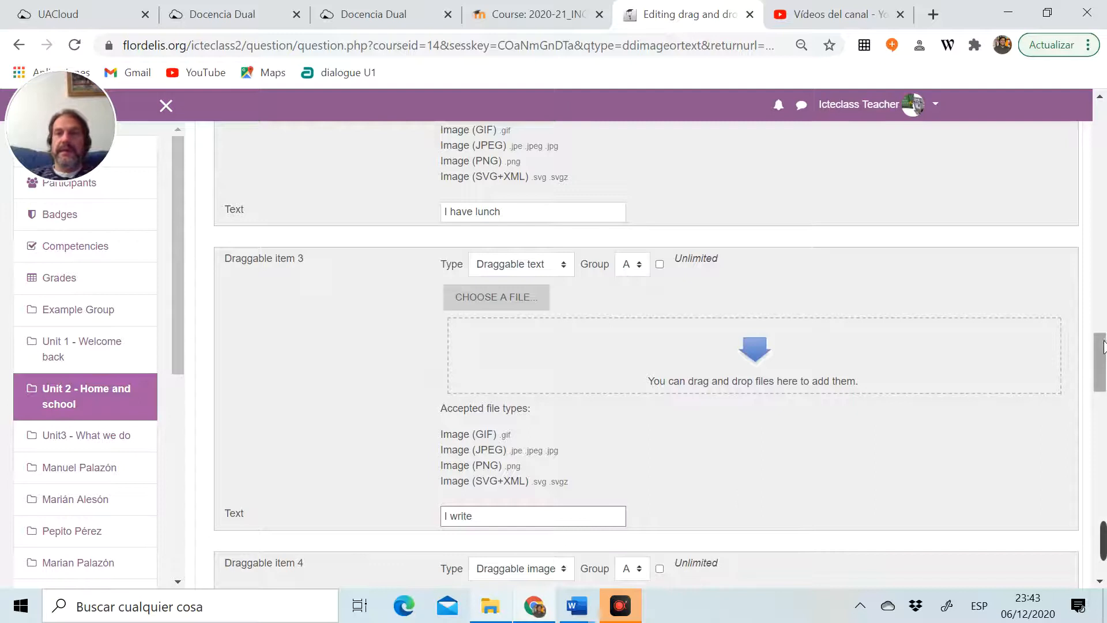
Enter "I go home" as draggable item 4's text and set its type to Draggable text
{"action": "left_click_drag", "start_coordinate": [1105, 363], "coordinate": [1088, 407]}
{"action": "left_click", "coordinate": [519, 364]}
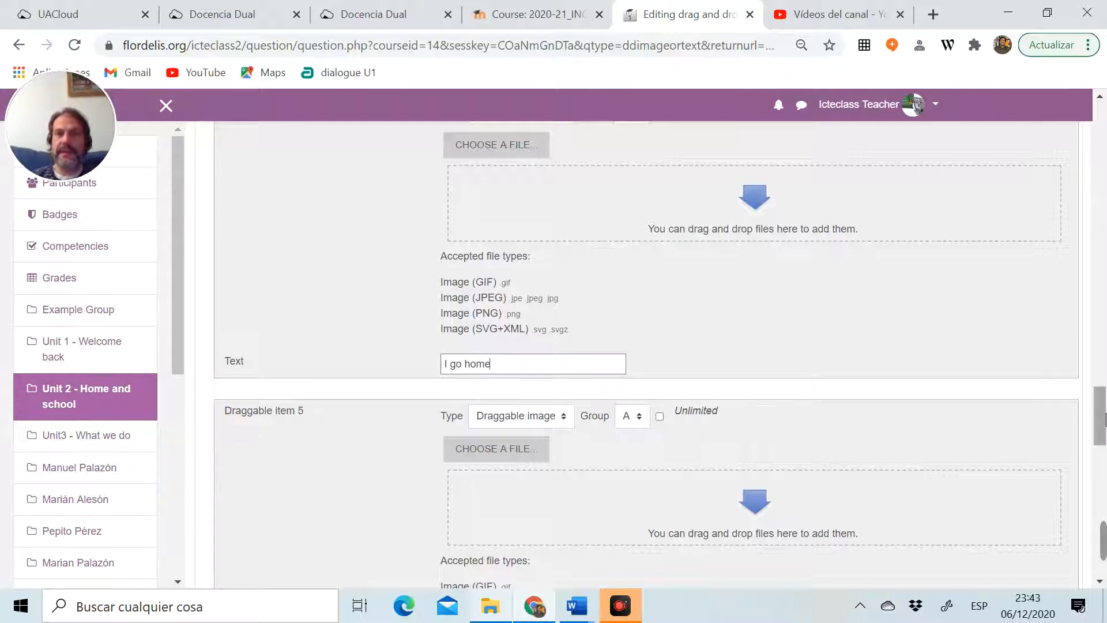
{"action": "scroll", "coordinate": [675, 333], "scroll_direction": "up", "scroll_amount": 2}
{"action": "left_click", "coordinate": [552, 233]}
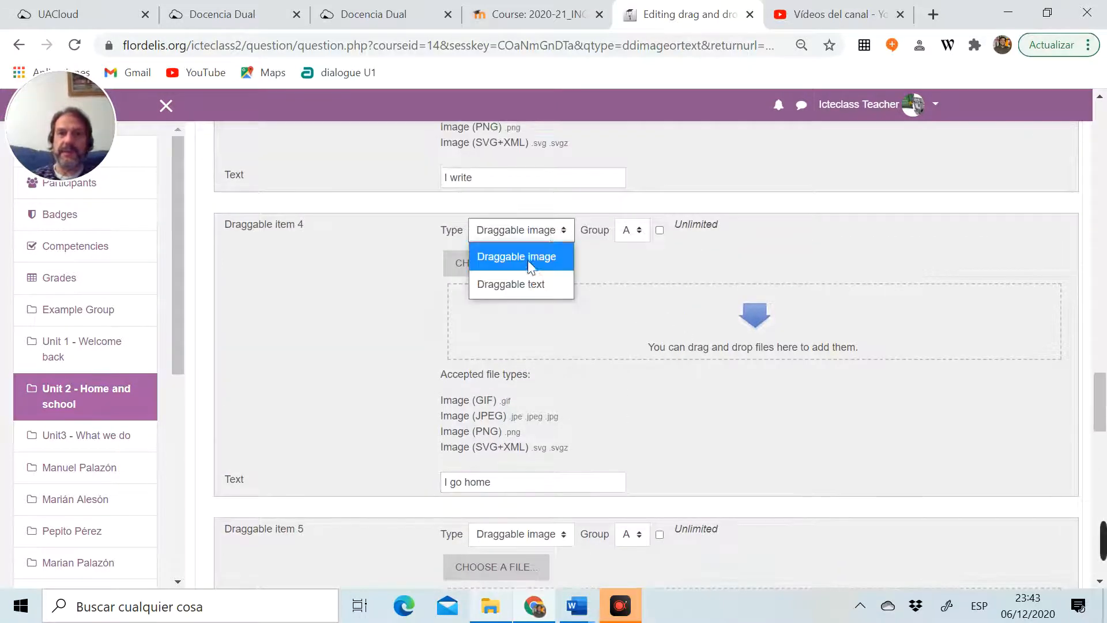
{"action": "left_click", "coordinate": [517, 283]}
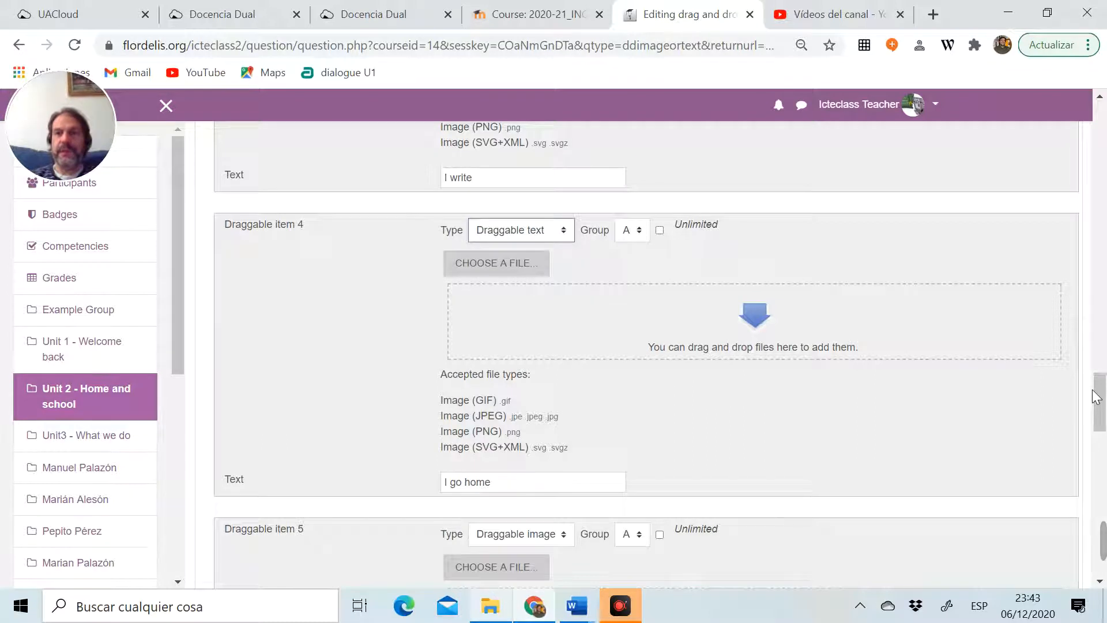
Enter "I do my homework" as draggable item 5's text and set its type to Draggable text
{"action": "left_click_drag", "start_coordinate": [1098, 404], "coordinate": [1095, 457]}
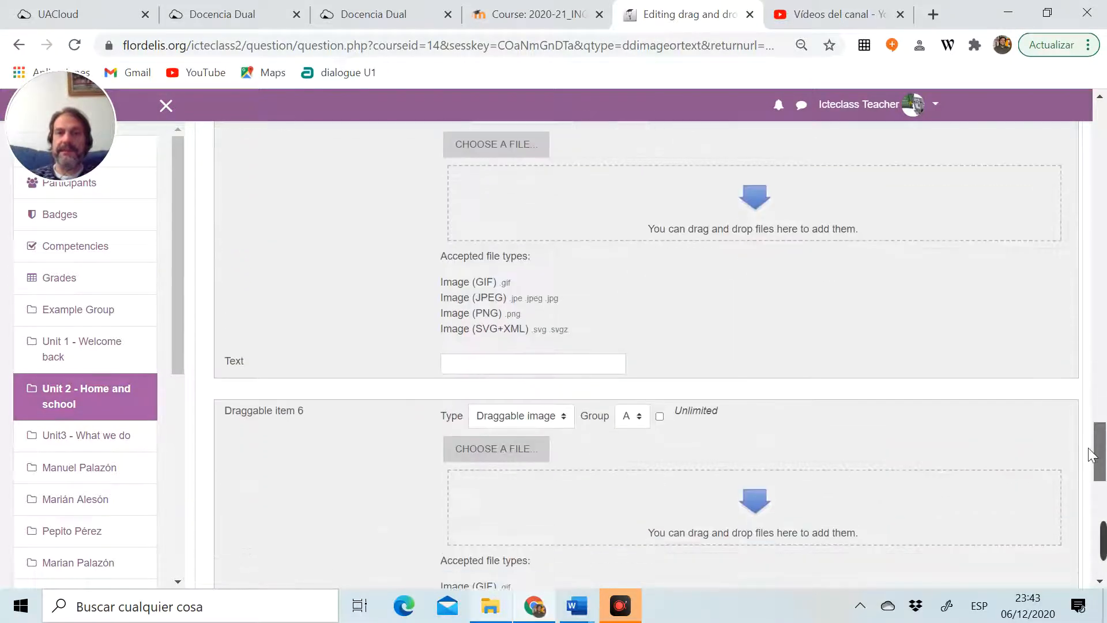
{"action": "left_click", "coordinate": [612, 364]}
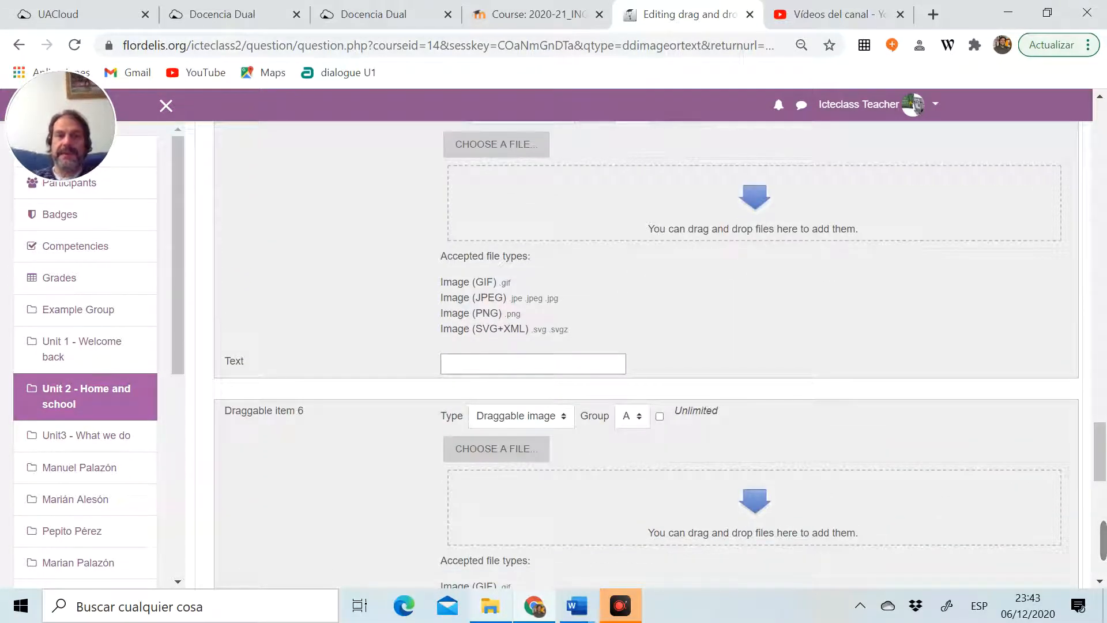
{"action": "type", "text": "I do my homework"}
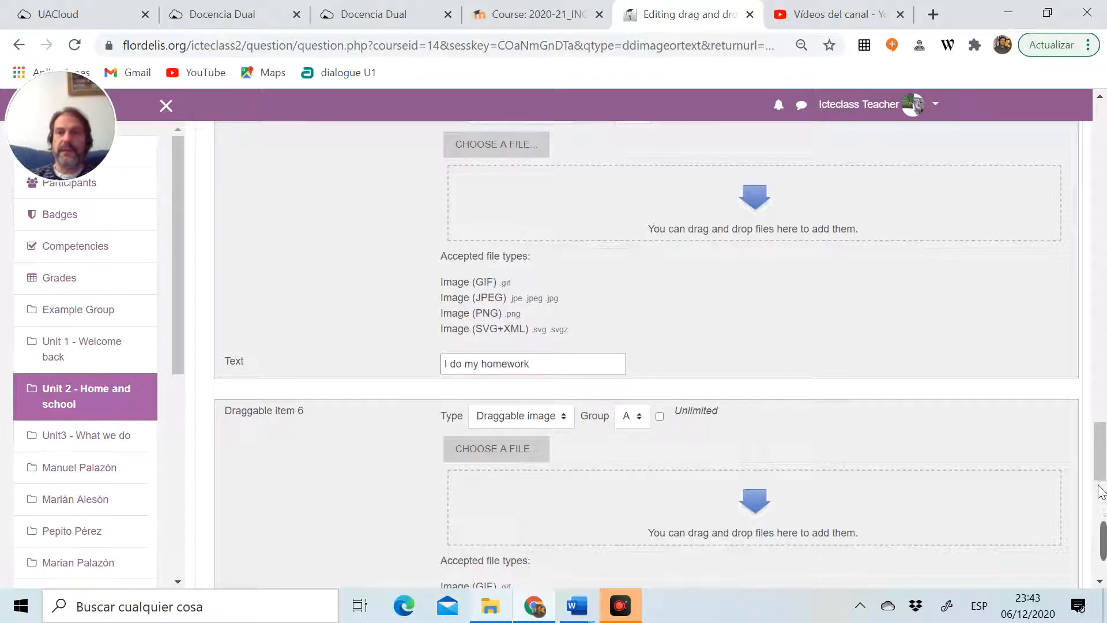
{"action": "scroll", "coordinate": [688, 277], "scroll_direction": "up", "scroll_amount": 2}
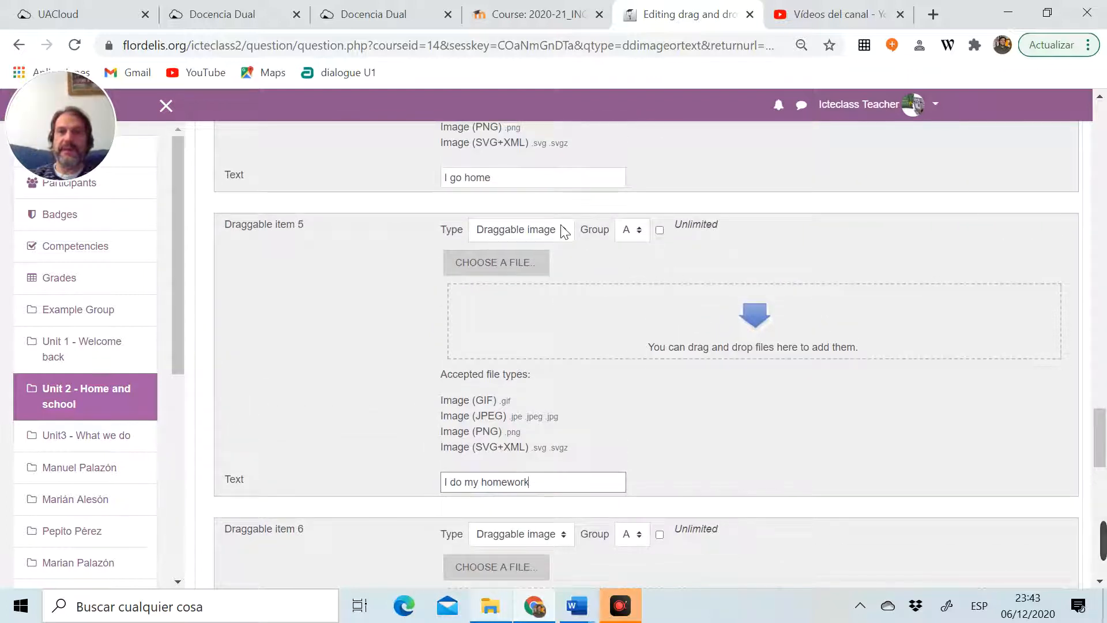
{"action": "left_click", "coordinate": [563, 231]}
{"action": "left_click", "coordinate": [531, 282]}
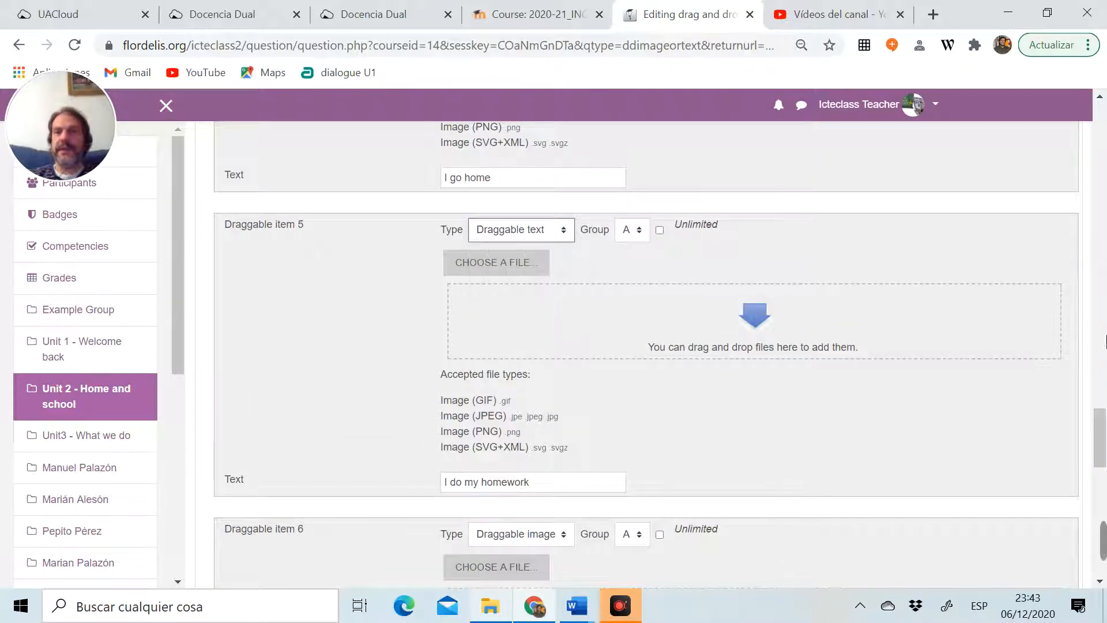
Make draggable item 6 a draggable text in group B reading "I hang out with friends"
{"action": "left_click_drag", "start_coordinate": [1101, 436], "coordinate": [1091, 476]}
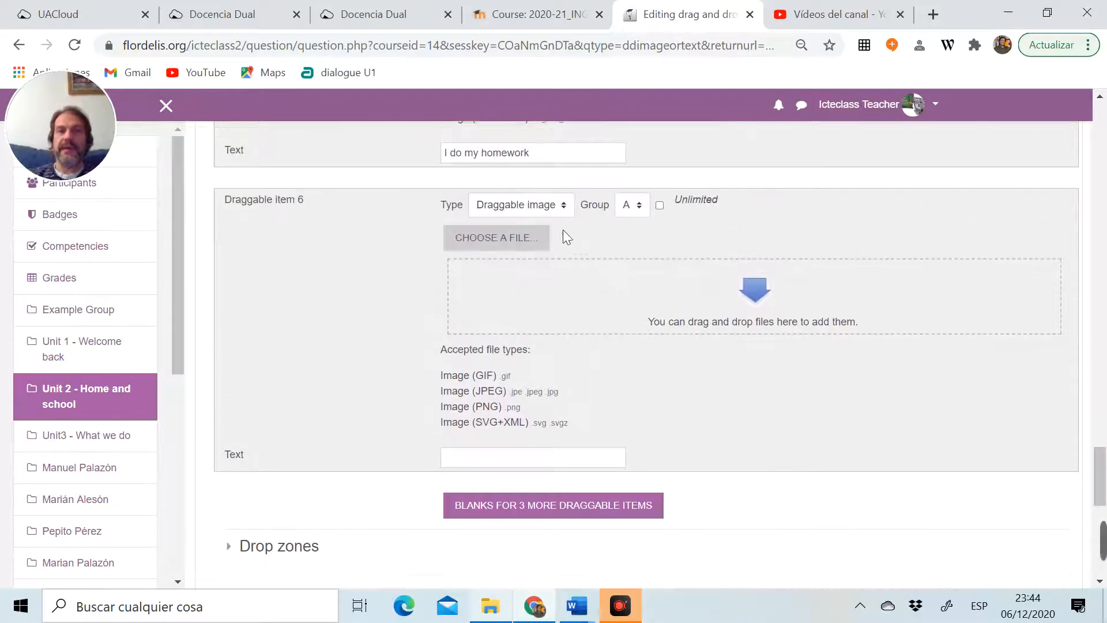
{"action": "left_click", "coordinate": [556, 206]}
{"action": "left_click", "coordinate": [541, 252]}
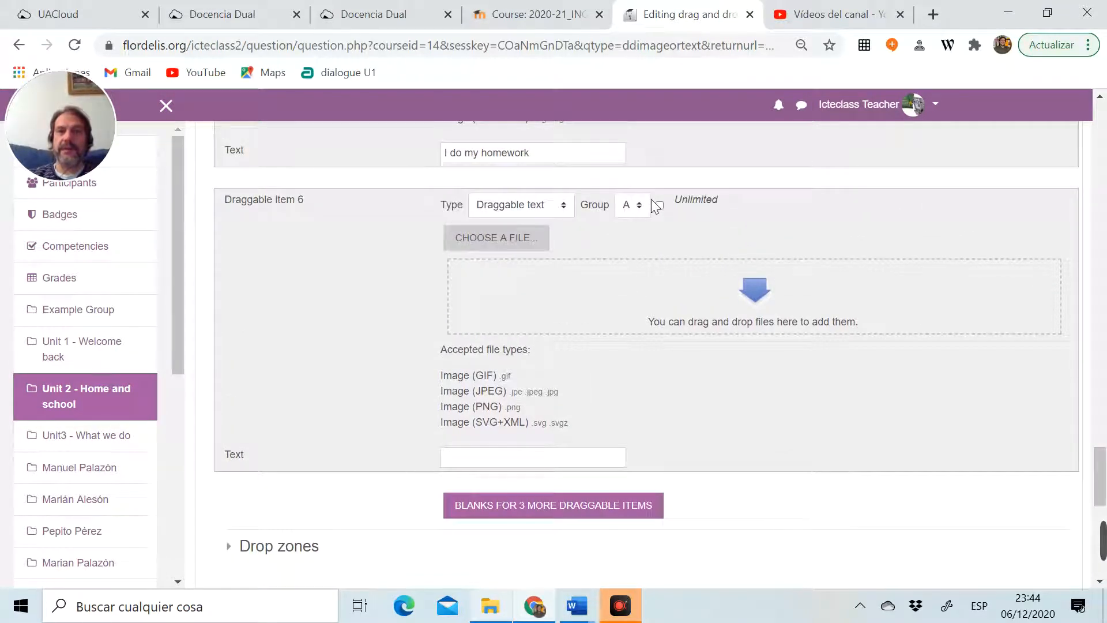
{"action": "left_click", "coordinate": [640, 208]}
{"action": "left_click", "coordinate": [629, 260]}
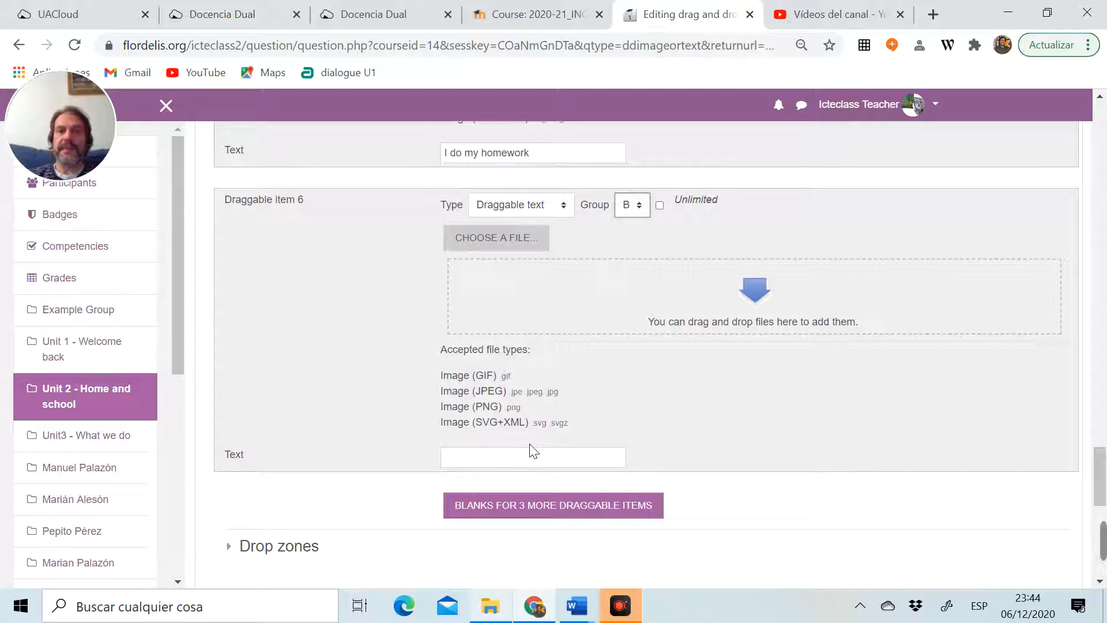
{"action": "left_click", "coordinate": [529, 444]}
{"action": "left_click", "coordinate": [529, 457]}
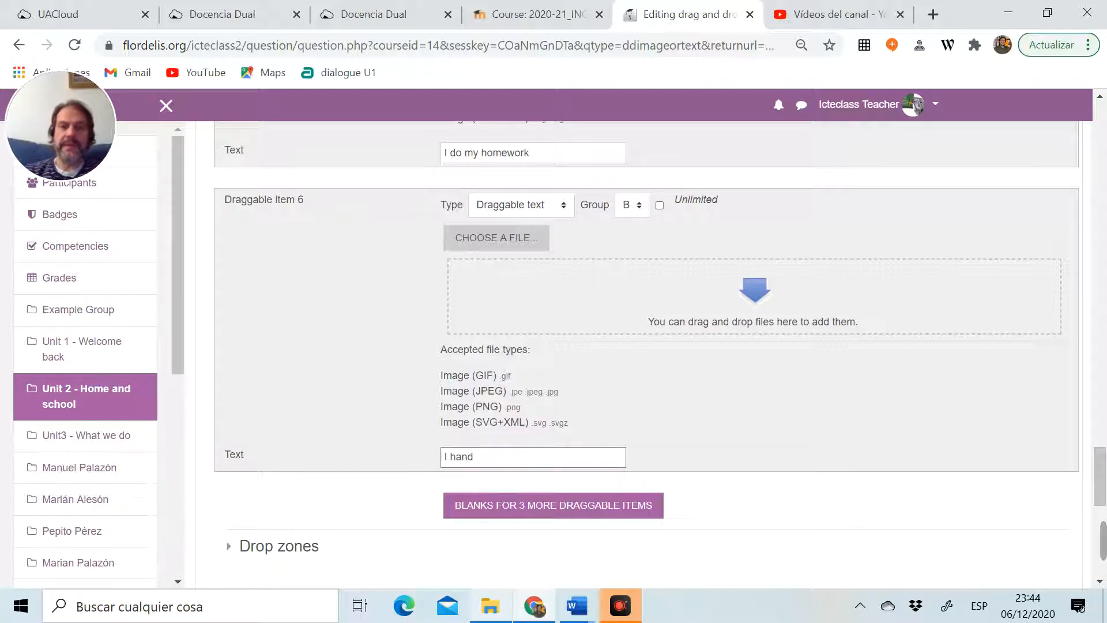
{"action": "type", "text": "I hang "}
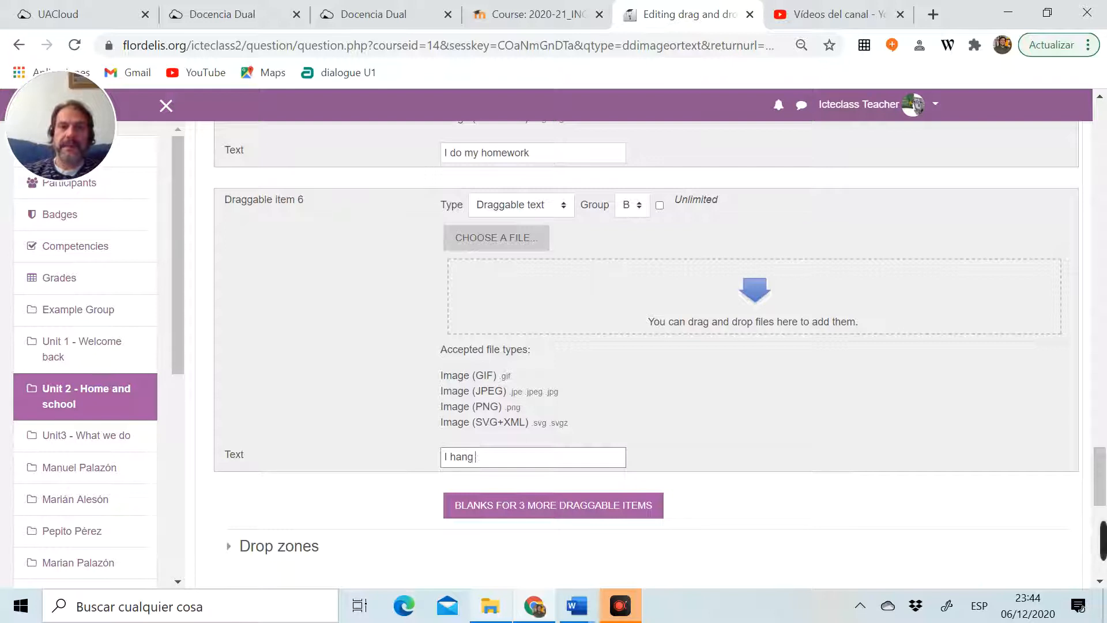
{"action": "type", "text": "out with friends"}
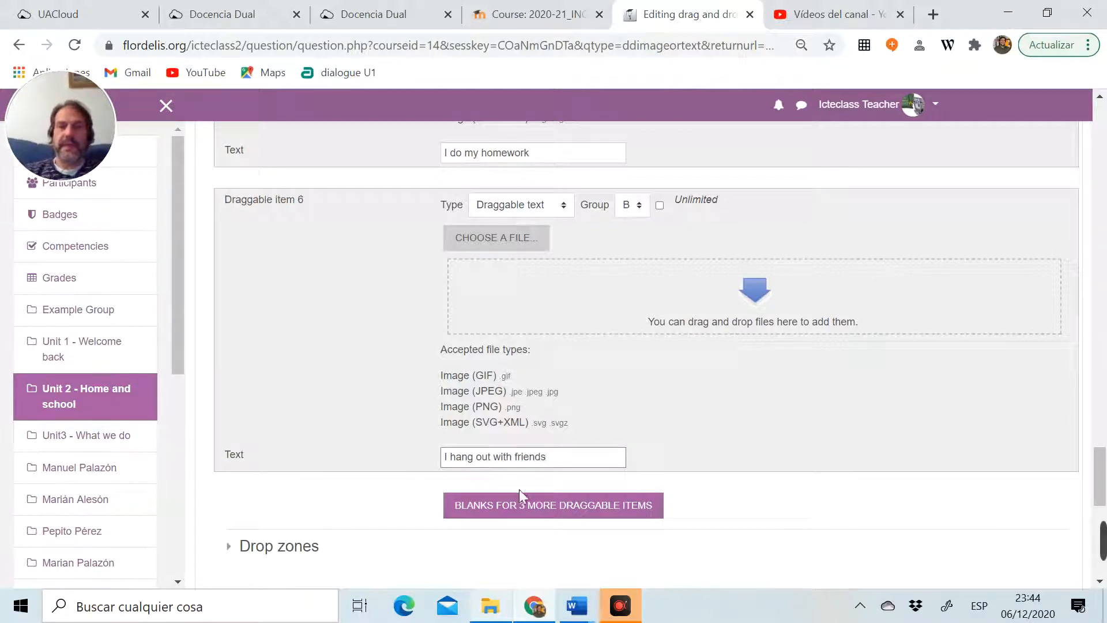
Add blanks for three more draggable items and make item 7 a draggable text in group B reading "I watch TV"
{"action": "left_click", "coordinate": [522, 507]}
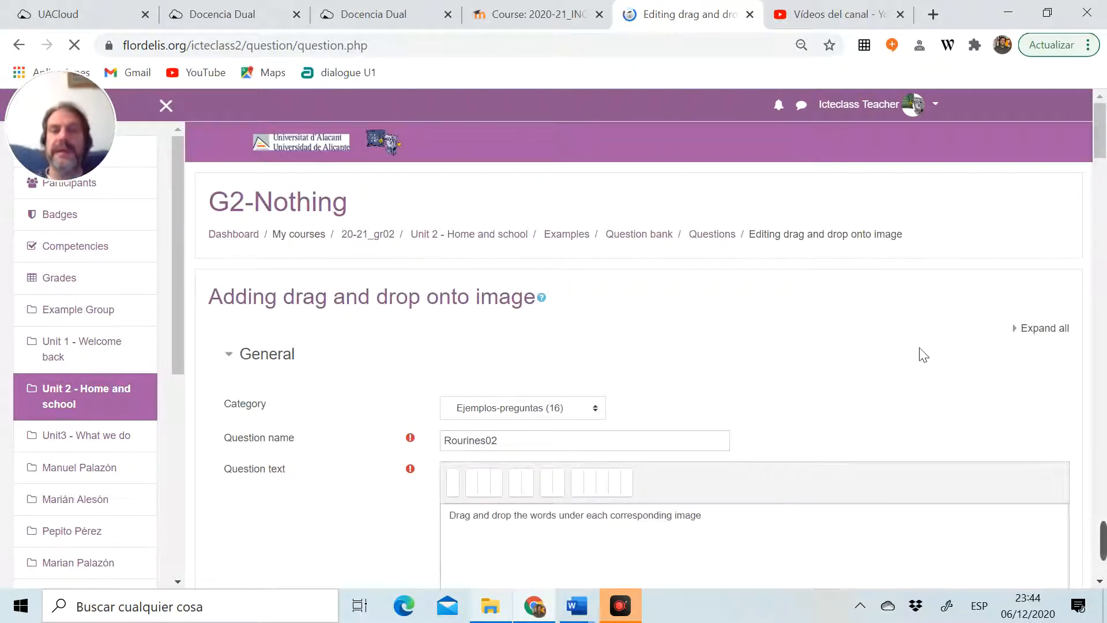
{"action": "left_click_drag", "start_coordinate": [1101, 151], "coordinate": [1080, 402]}
{"action": "scroll", "coordinate": [1076, 412], "scroll_direction": "down", "scroll_amount": 6}
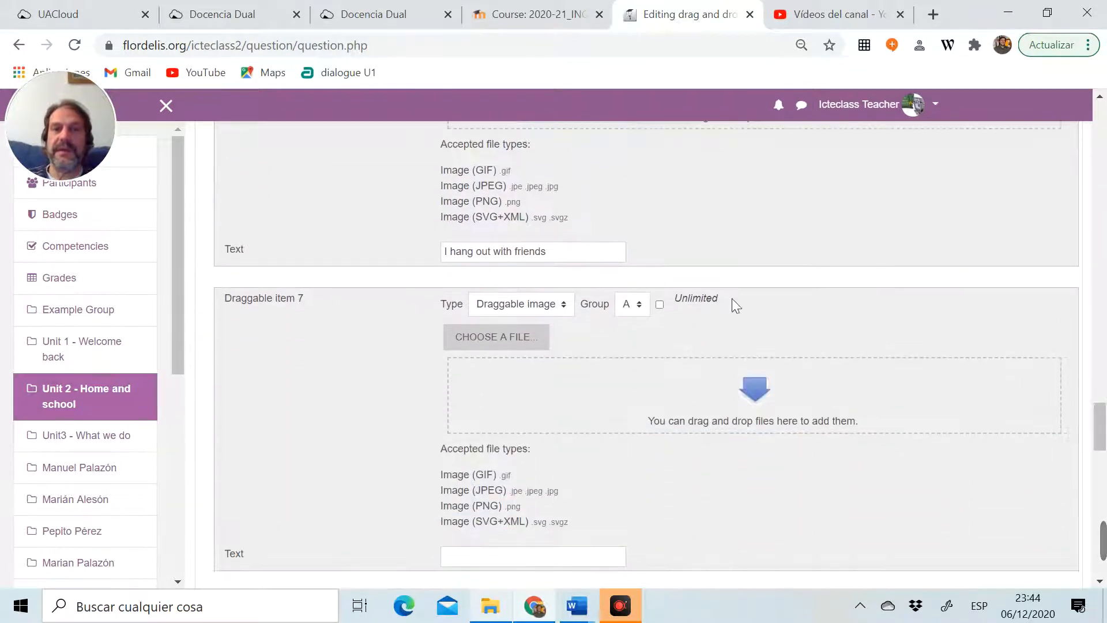
{"action": "left_click", "coordinate": [566, 304]}
{"action": "left_click", "coordinate": [531, 362]}
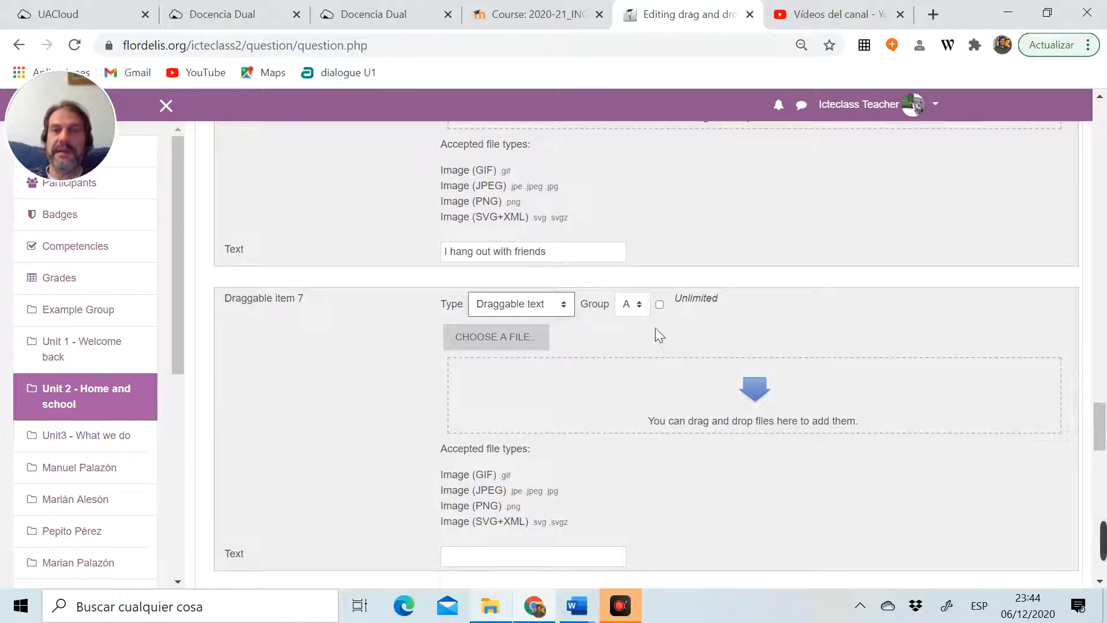
{"action": "left_click", "coordinate": [641, 312]}
{"action": "left_click", "coordinate": [626, 359]}
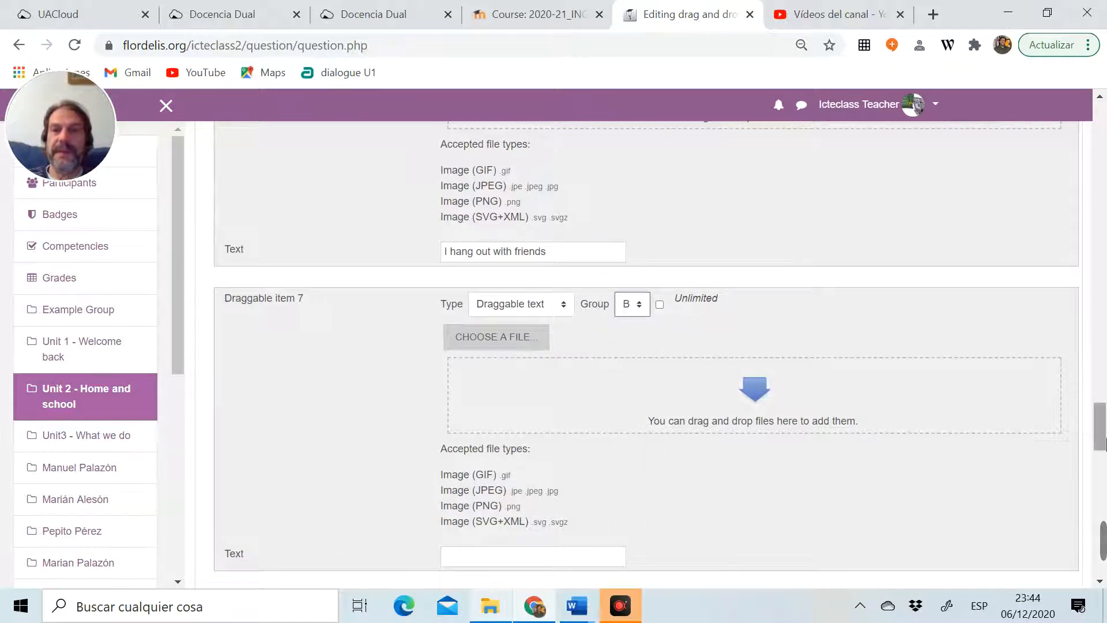
{"action": "scroll", "coordinate": [1102, 447], "scroll_direction": "down", "scroll_amount": 5}
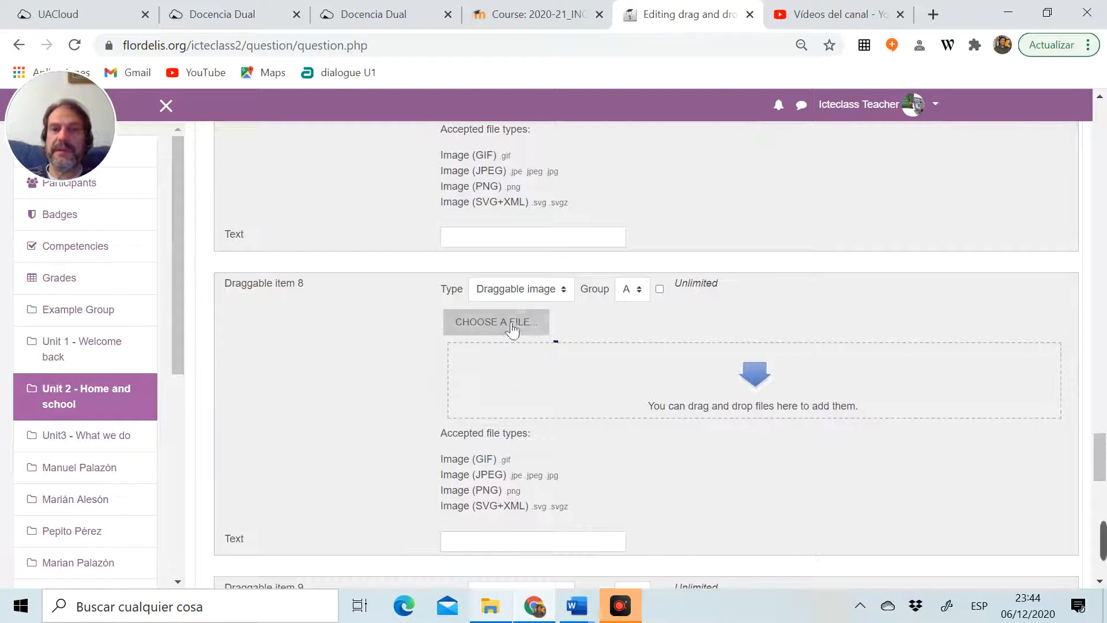
{"action": "left_click", "coordinate": [535, 237]}
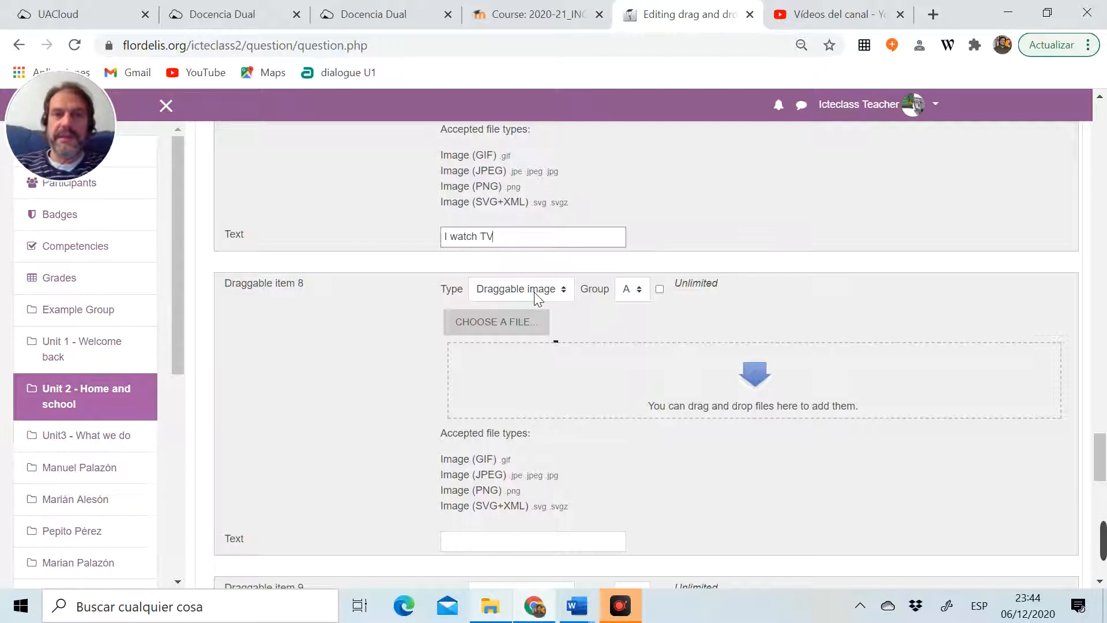
Make draggable item 8 a draggable text in group B reading "I surf the net"
{"action": "left_click", "coordinate": [534, 292]}
{"action": "left_click", "coordinate": [535, 338]}
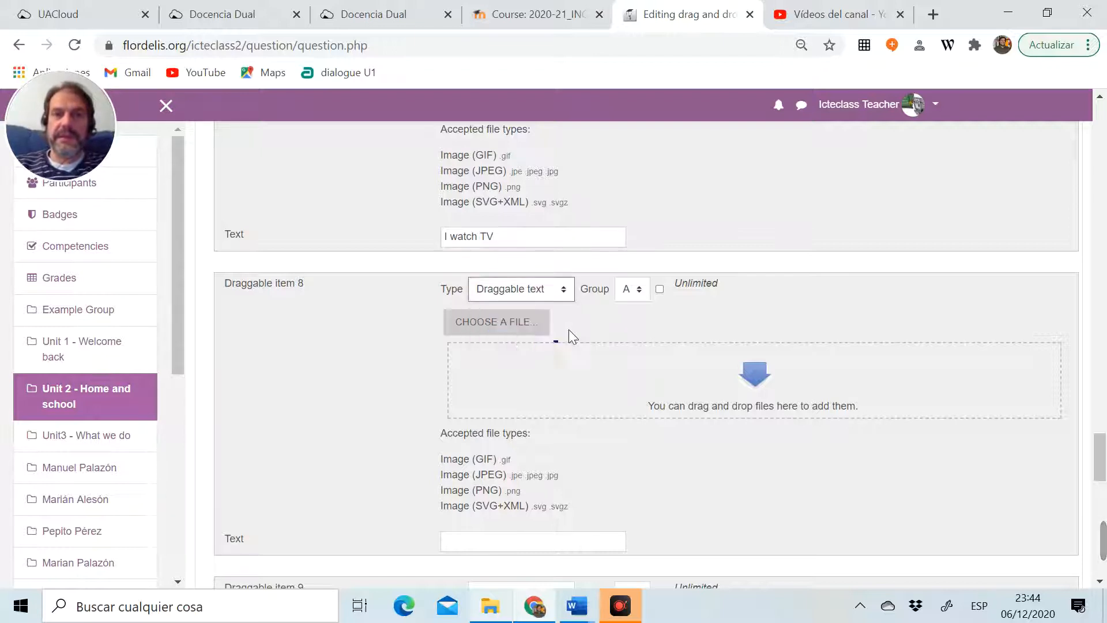
{"action": "left_click", "coordinate": [631, 292]}
{"action": "left_click", "coordinate": [628, 335]}
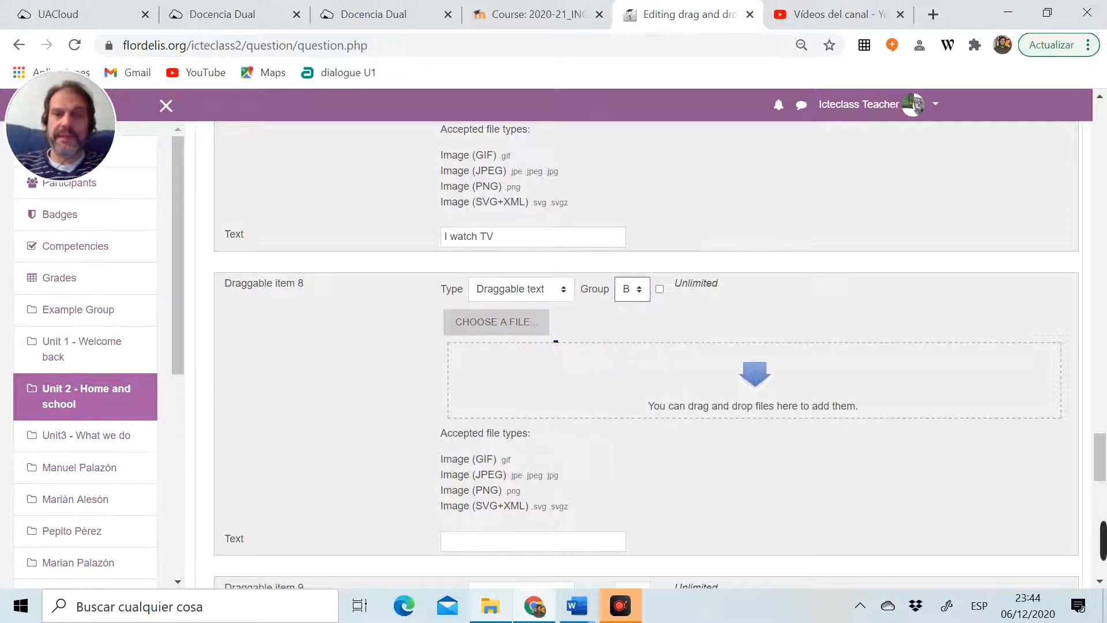
{"action": "left_click", "coordinate": [505, 545]}
{"action": "type", "text": "I"}
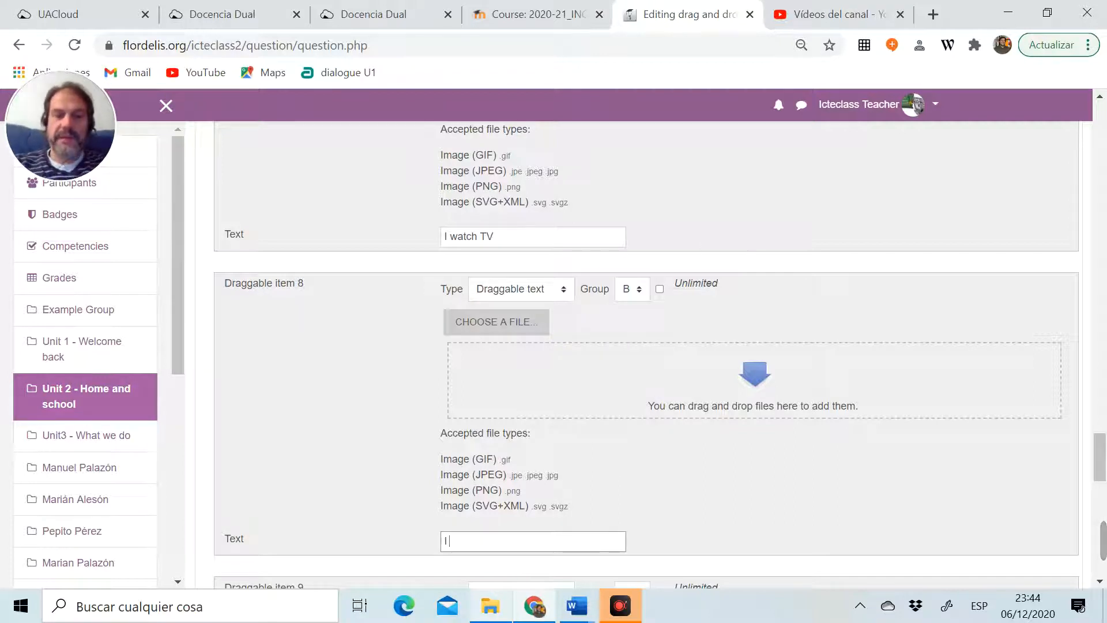
{"action": "type", "text": " surf the net"}
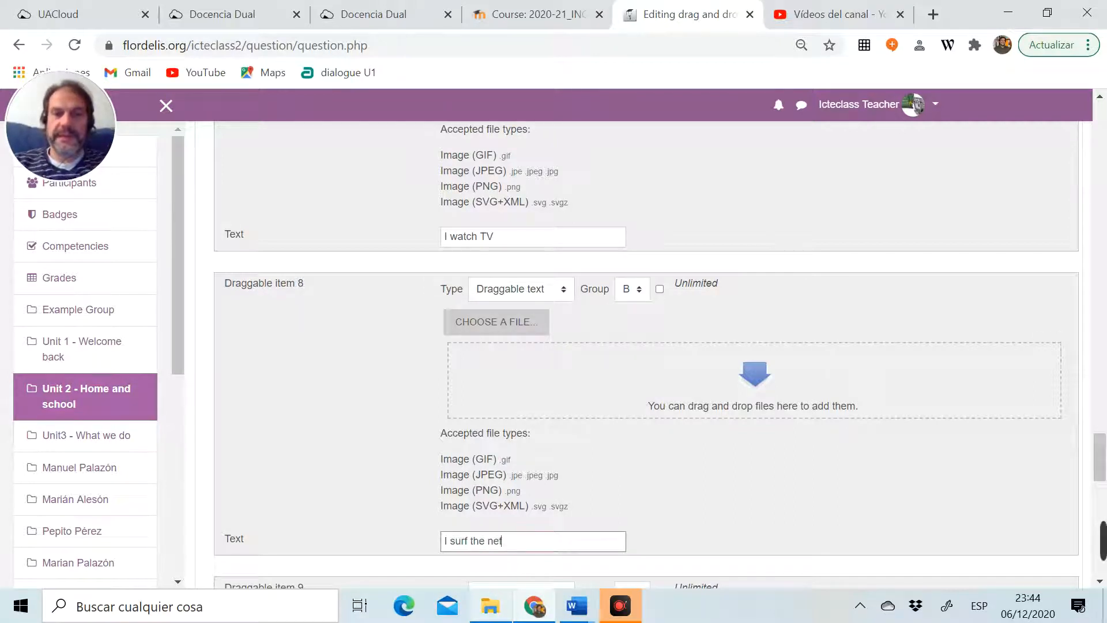
Make draggable item 9 a draggable text in group B reading "I go skate boarding"
{"action": "left_click_drag", "start_coordinate": [1099, 453], "coordinate": [1064, 510]}
{"action": "left_click", "coordinate": [526, 159]}
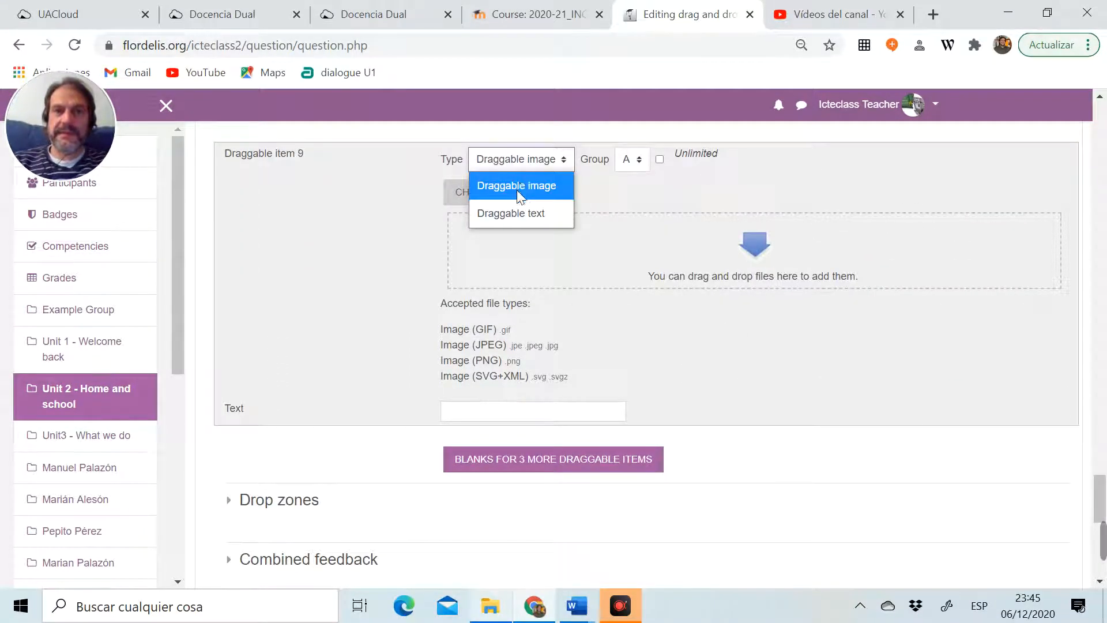
{"action": "left_click", "coordinate": [513, 211]}
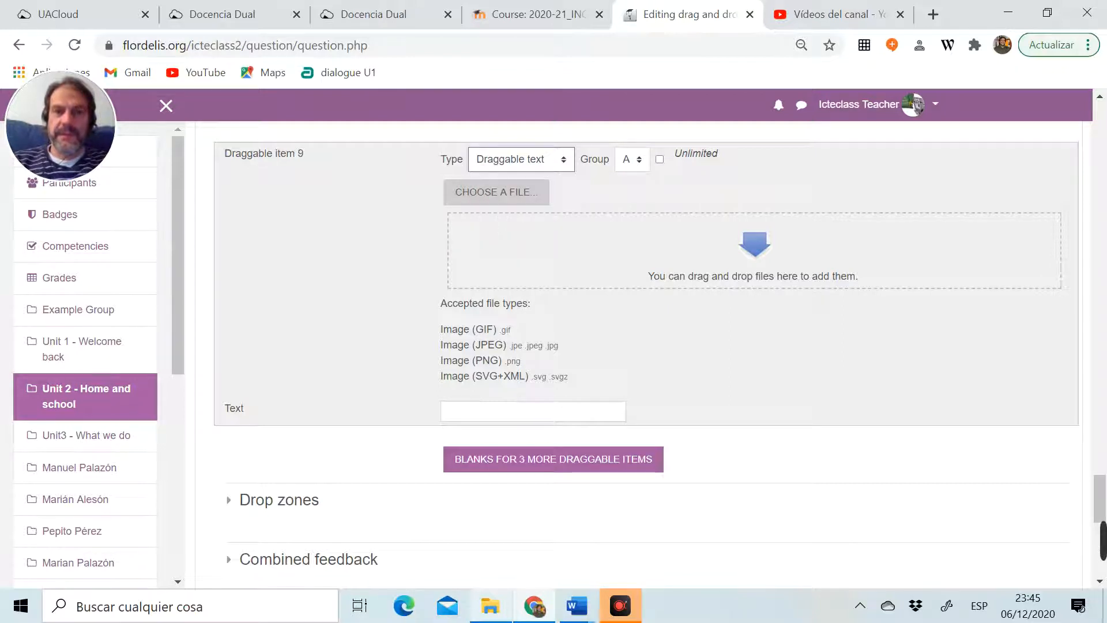
{"action": "left_click", "coordinate": [532, 411]}
{"action": "type", "text": "I go s"}
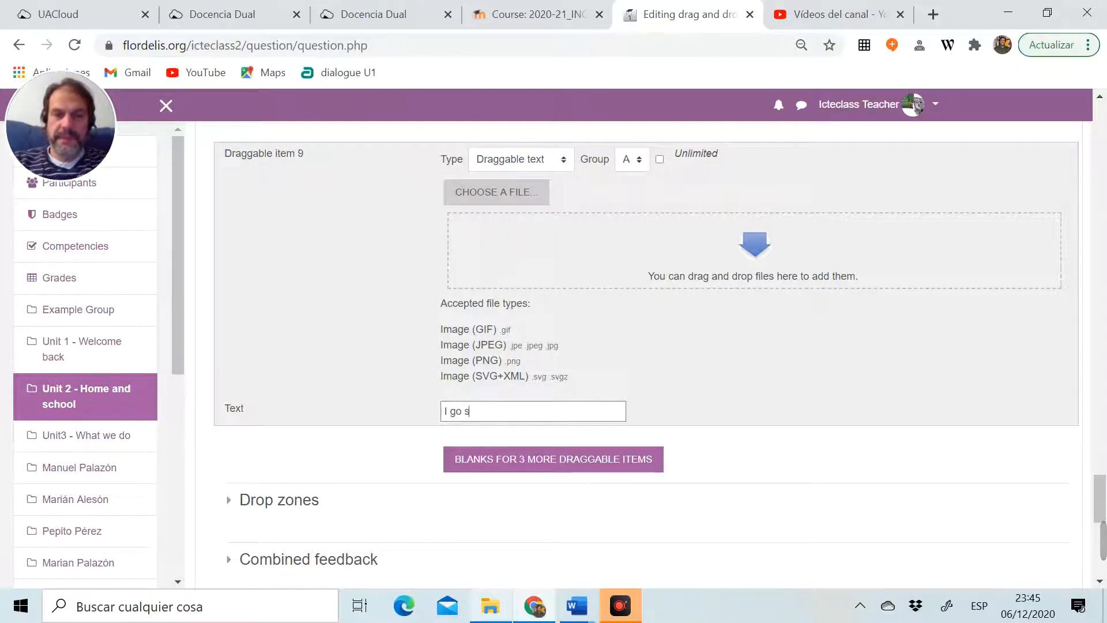
{"action": "type", "text": "kate board"}
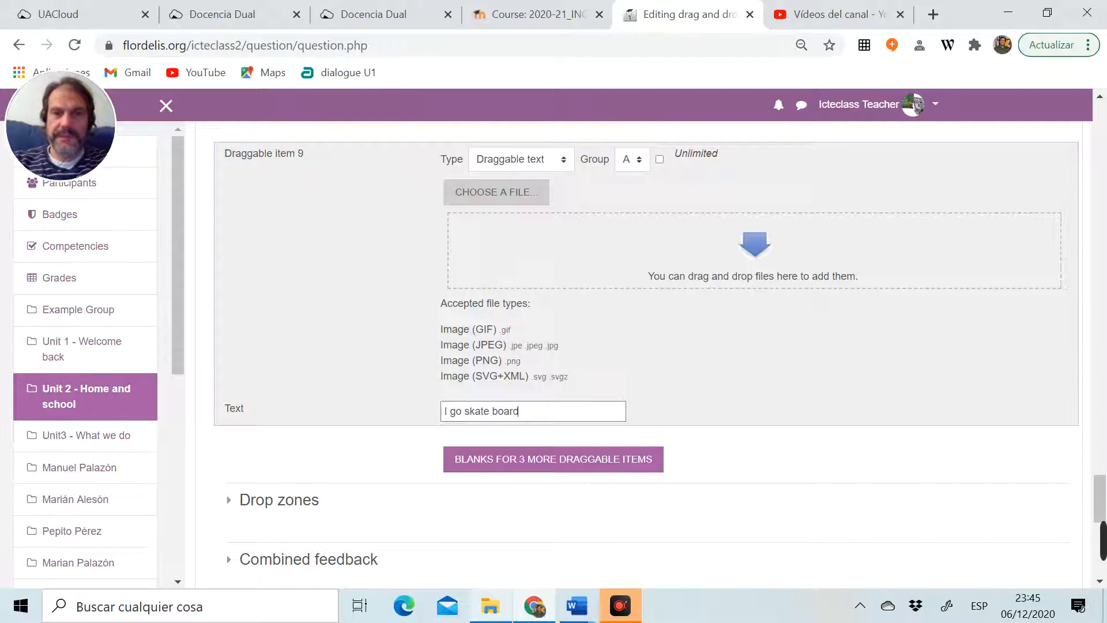
{"action": "type", "text": "ing"}
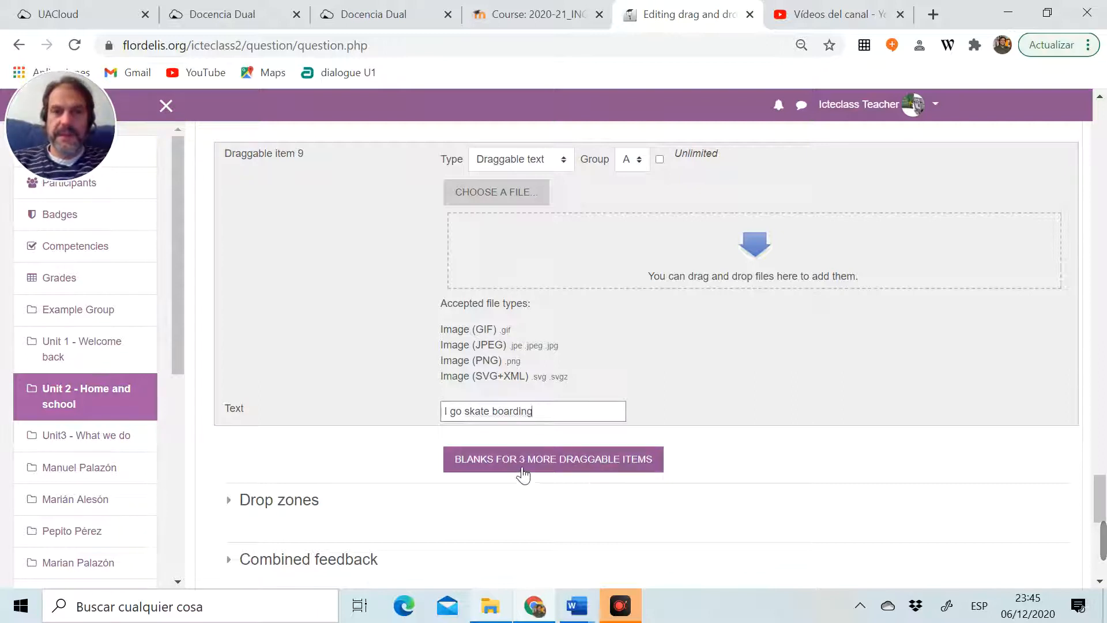
{"action": "left_click", "coordinate": [638, 167]}
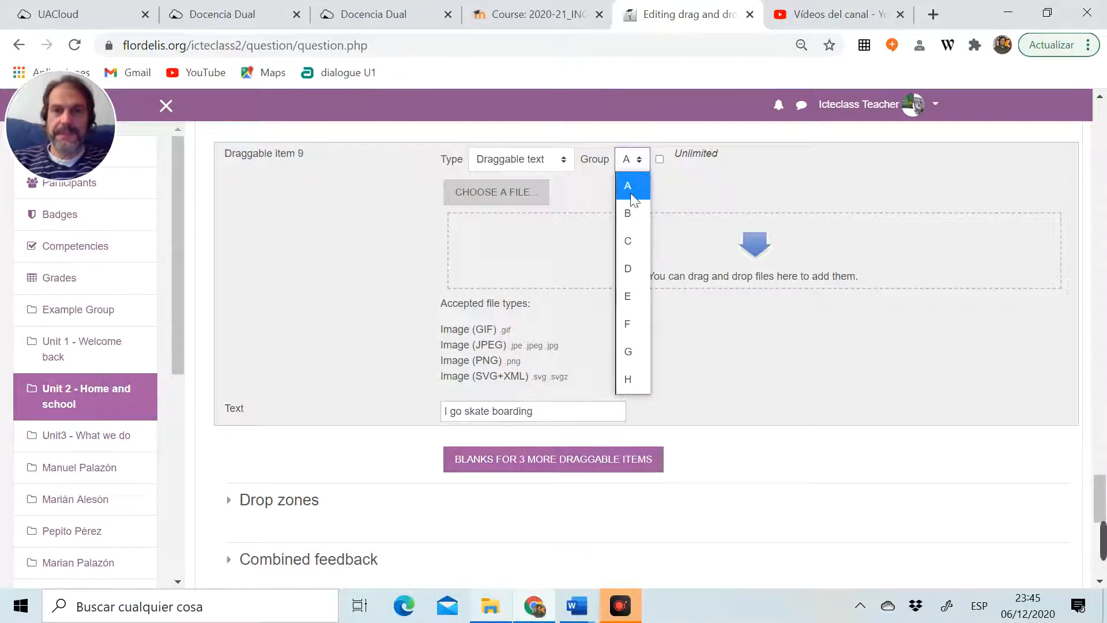
{"action": "left_click", "coordinate": [626, 210]}
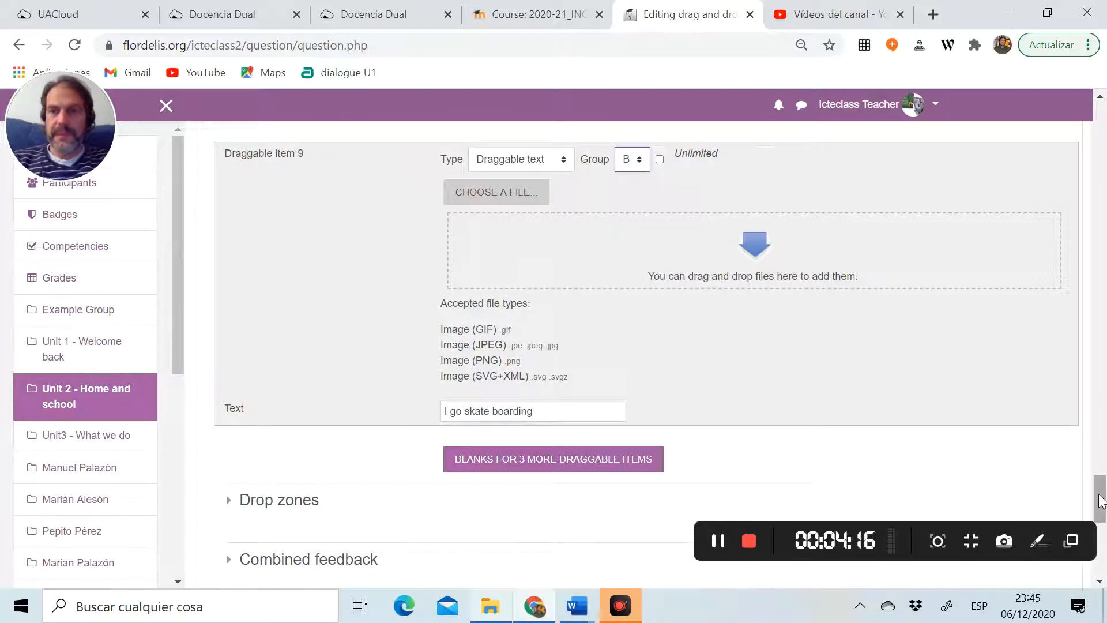
Add blanks for three more draggable items and correct item 9's text to "I go skateboarding"
{"action": "scroll", "coordinate": [1101, 488], "scroll_direction": "up", "scroll_amount": 1}
{"action": "left_click_drag", "start_coordinate": [1102, 485], "coordinate": [1102, 518]}
{"action": "left_click", "coordinate": [529, 329]}
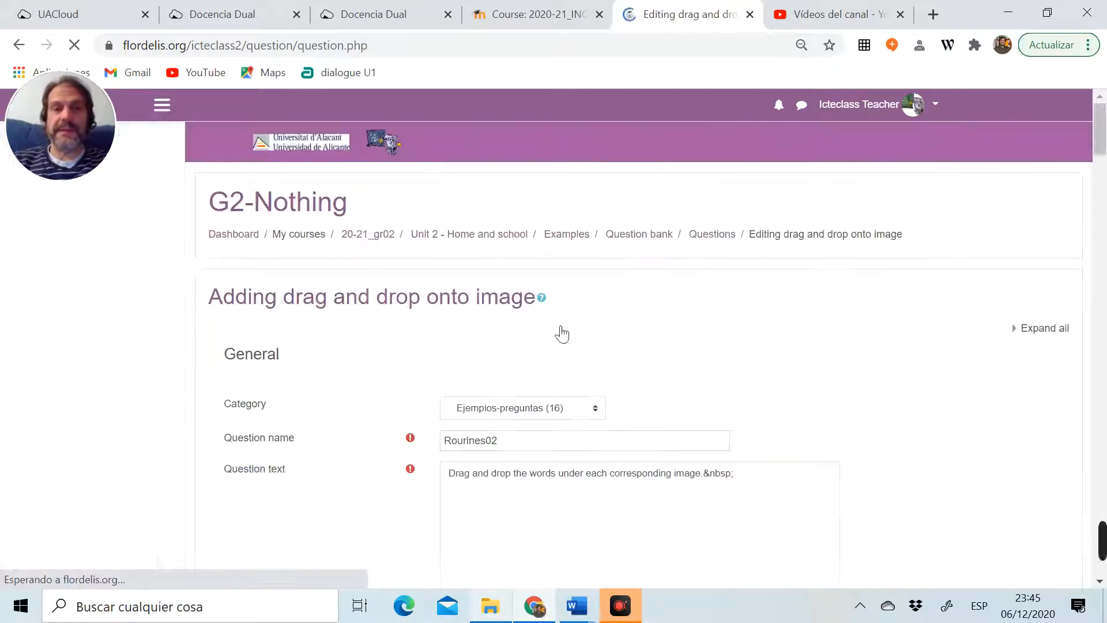
{"action": "left_click_drag", "start_coordinate": [1100, 139], "coordinate": [1075, 452]}
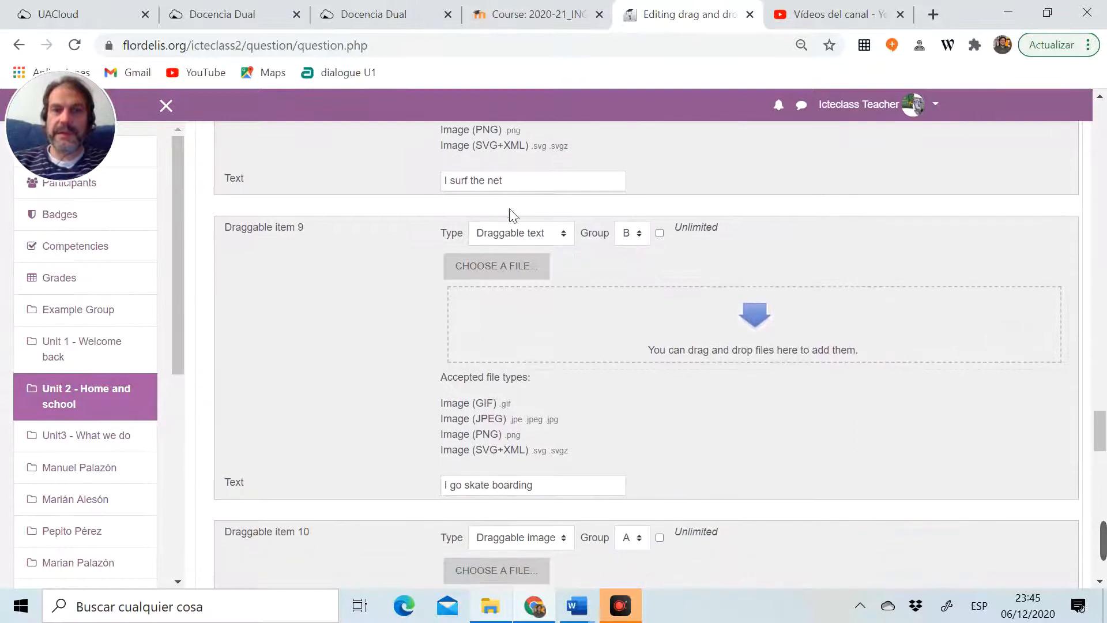
{"action": "left_click", "coordinate": [489, 484]}
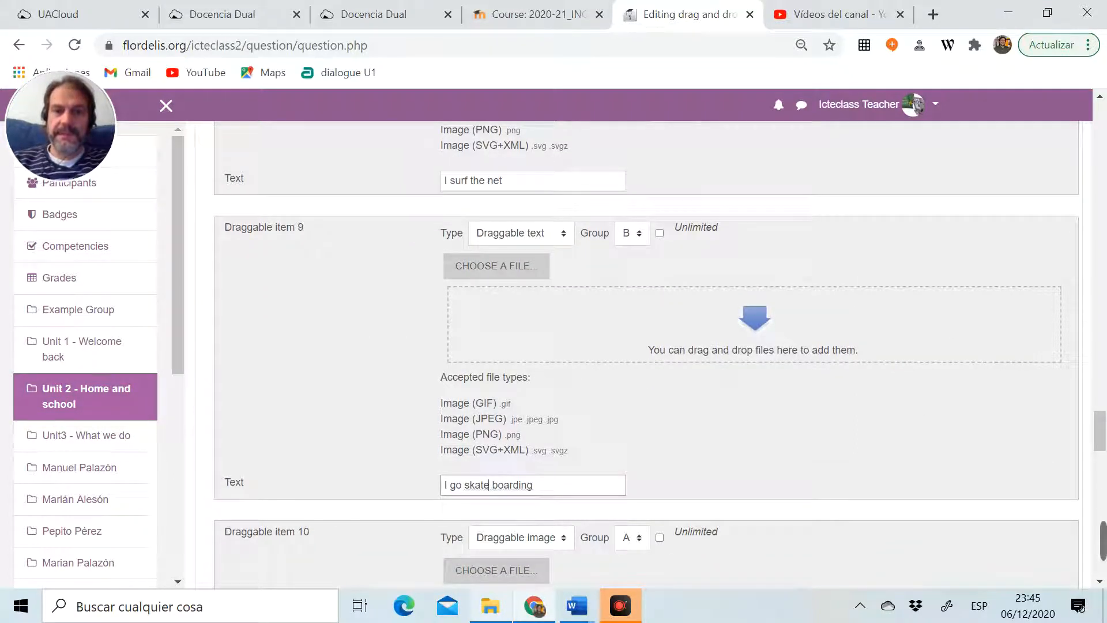
{"action": "key", "text": "Delete"}
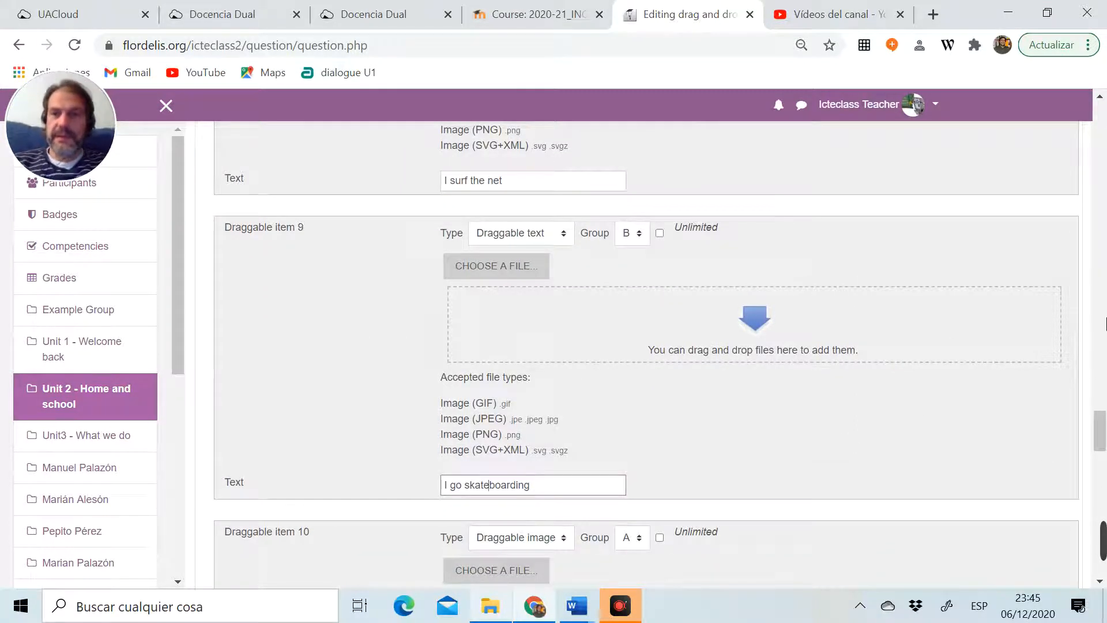
Make draggable item 10 a draggable text in group B reading "I have dinner"
{"action": "left_click_drag", "start_coordinate": [1102, 426], "coordinate": [1082, 456]}
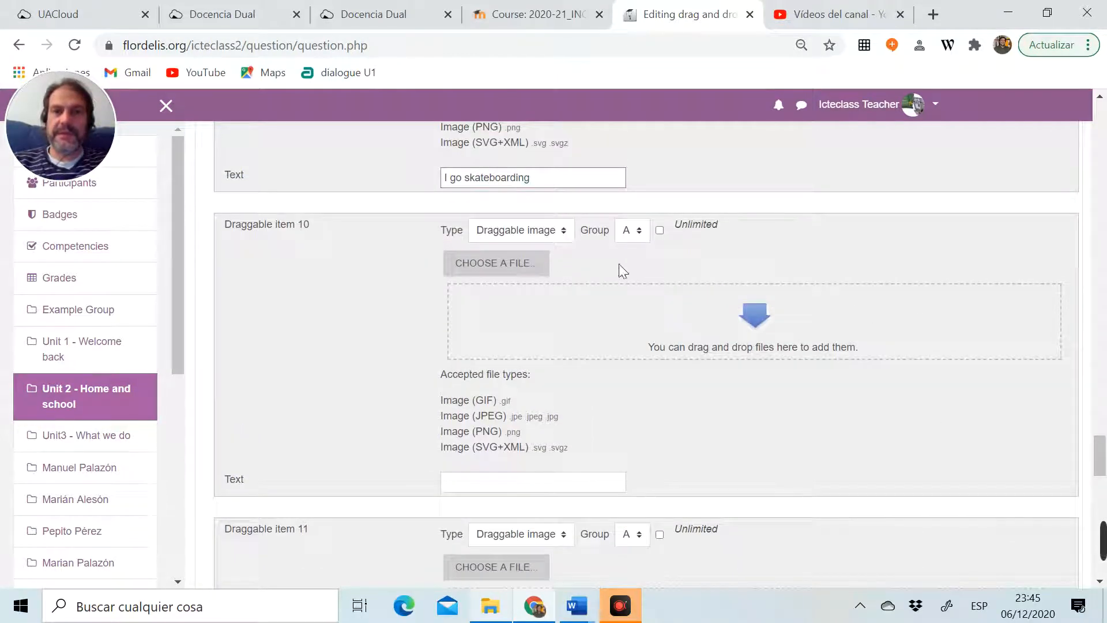
{"action": "left_click", "coordinate": [546, 236]}
{"action": "left_click", "coordinate": [527, 283]}
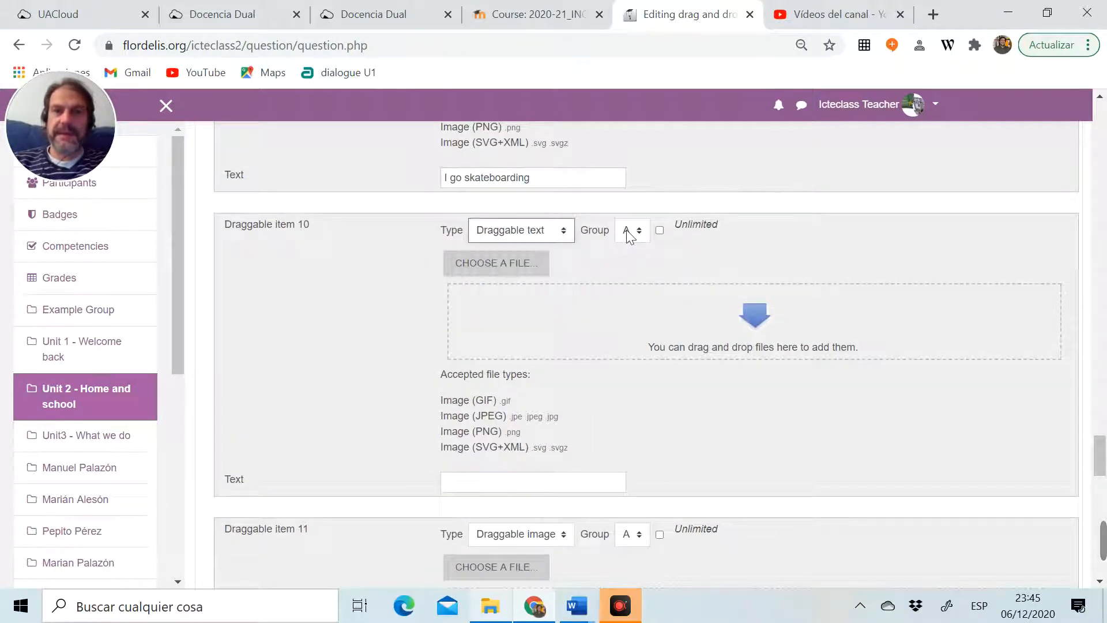
{"action": "left_click", "coordinate": [629, 231]}
{"action": "left_click", "coordinate": [631, 284]}
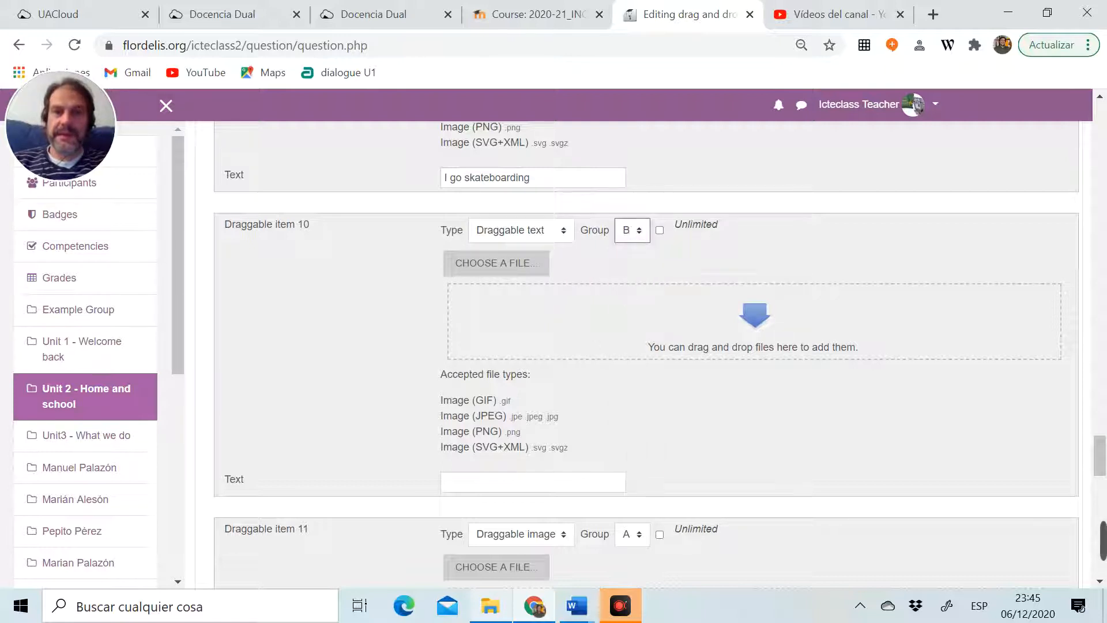
{"action": "left_click", "coordinate": [519, 482]}
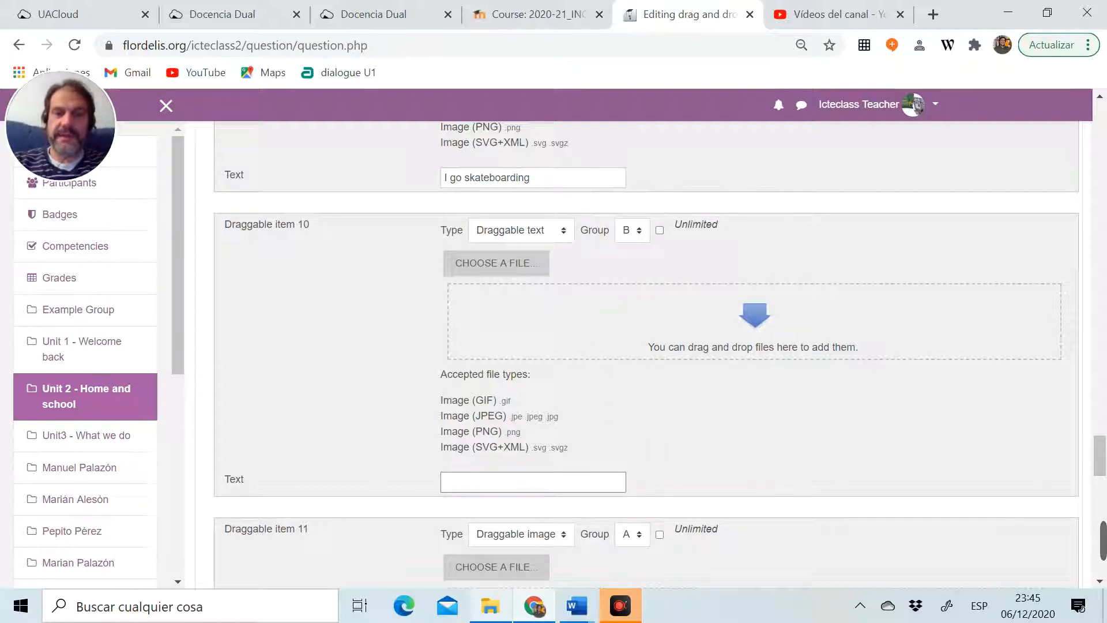
{"action": "type", "text": "I have dinner"}
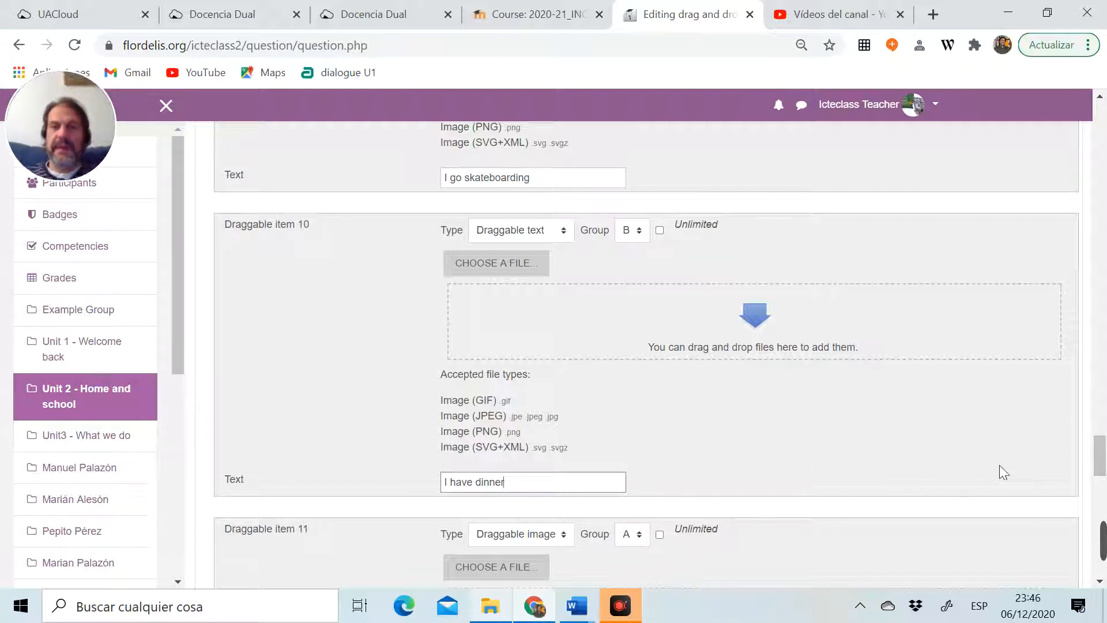
Set drop zone 1 to left 10, top 50, and assign it the draggable item "I read"
{"action": "left_click_drag", "start_coordinate": [1099, 472], "coordinate": [1103, 546]}
{"action": "left_click", "coordinate": [280, 223]}
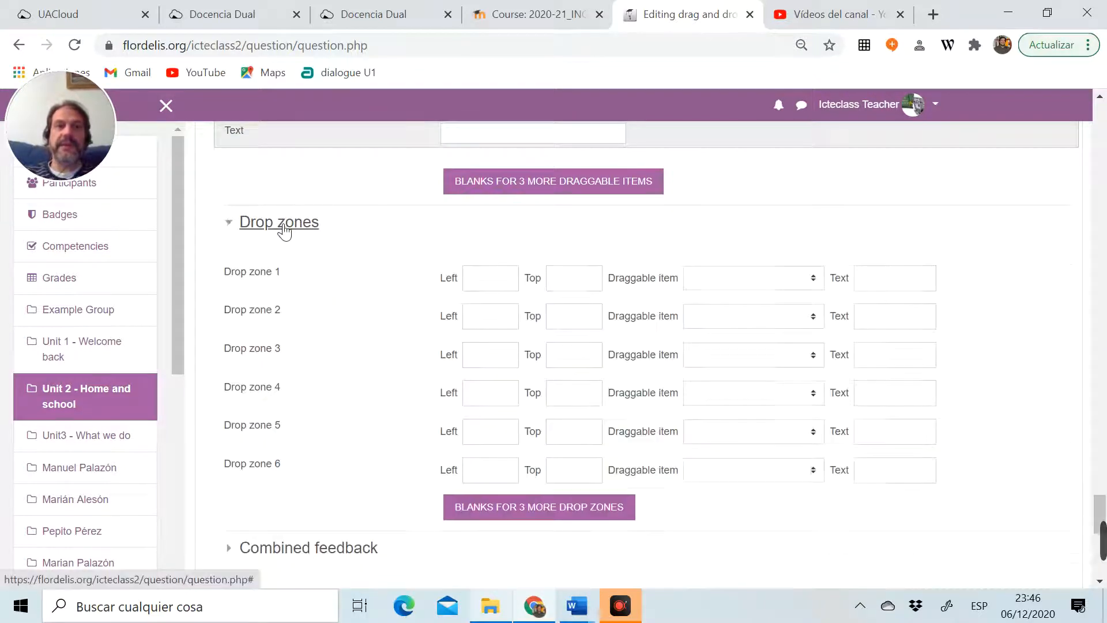
{"action": "left_click", "coordinate": [467, 277]}
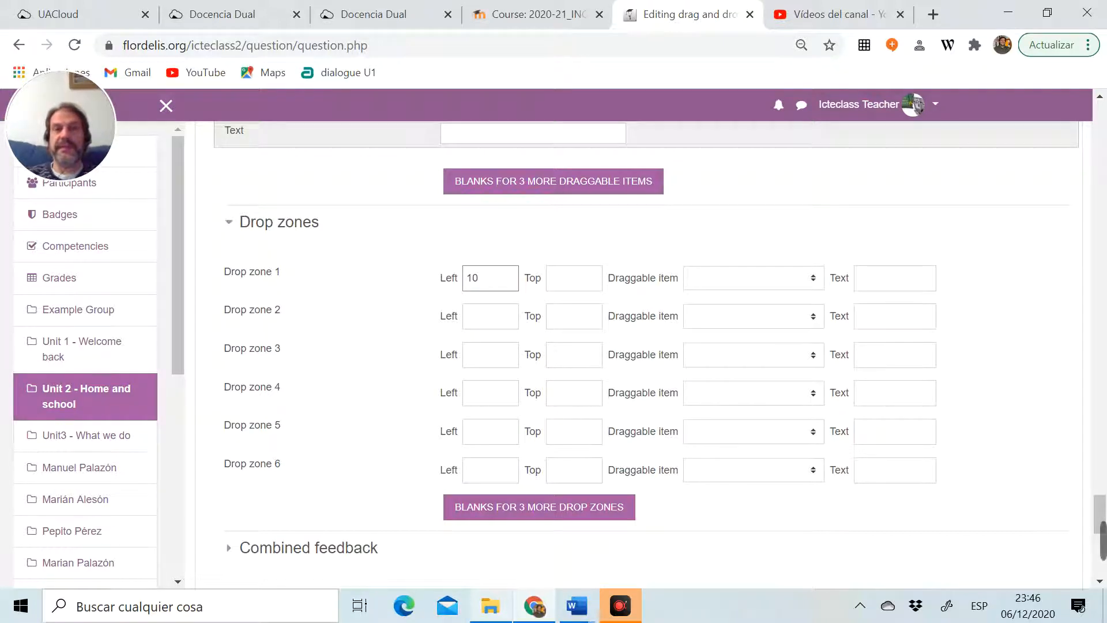
{"action": "key", "text": "Tab"}
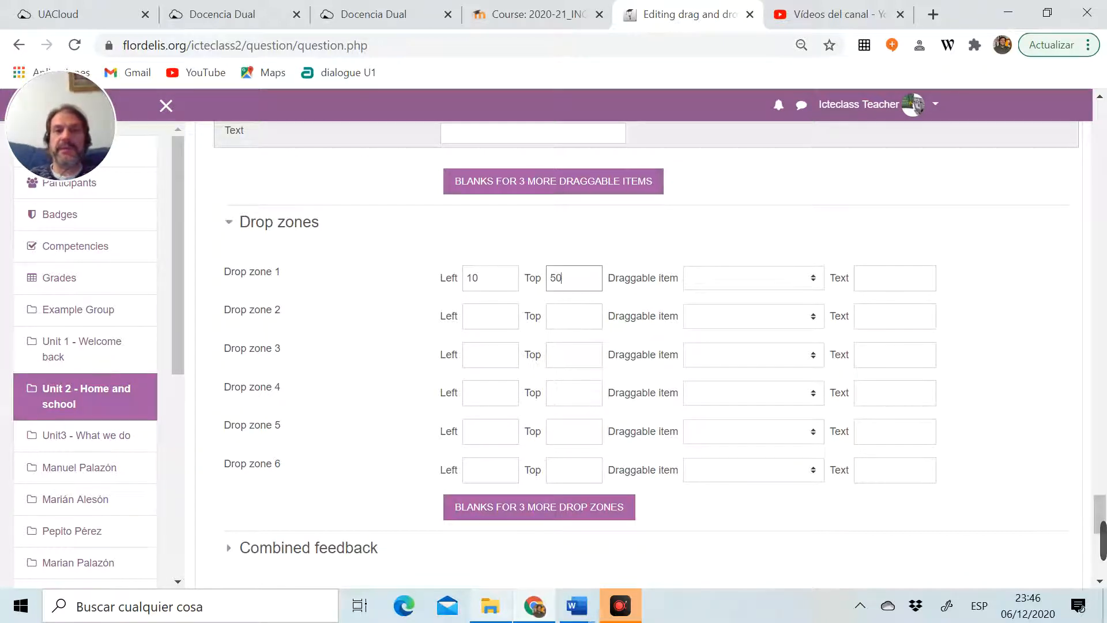
{"action": "left_click", "coordinate": [795, 279]}
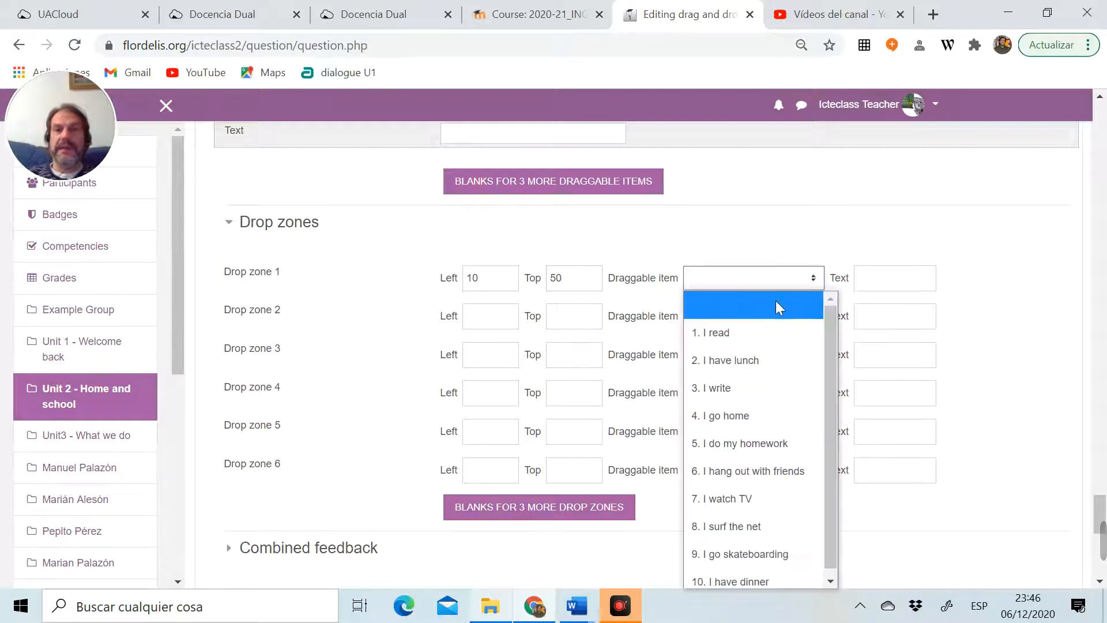
{"action": "left_click", "coordinate": [760, 334]}
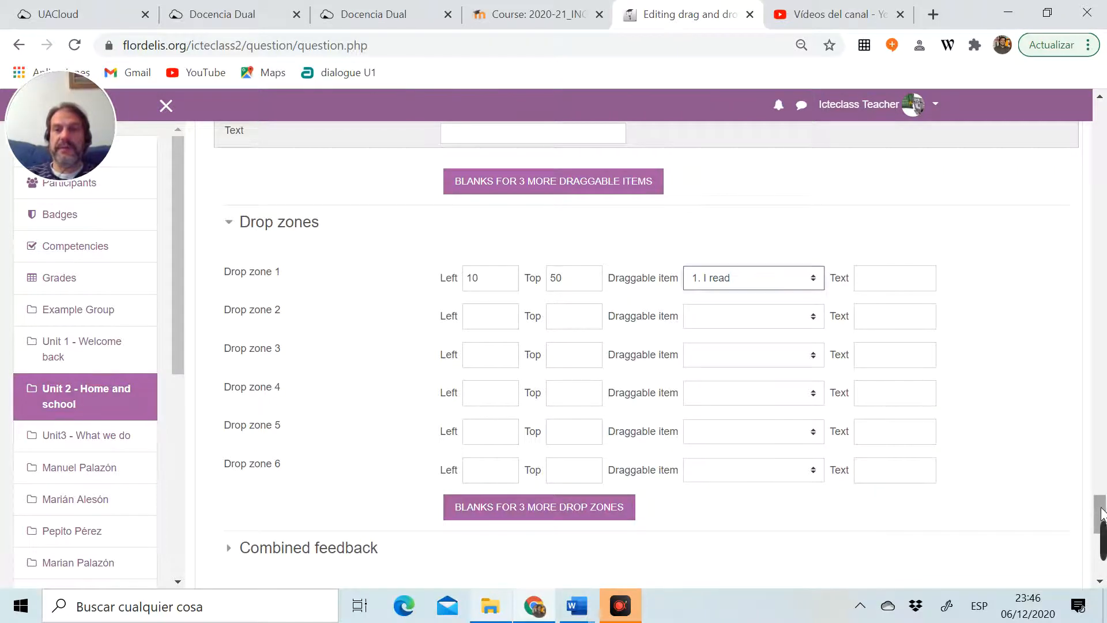
Move the "I read" drop zone into the box under the reading picture, at top about 132, and set its left to 38
{"action": "left_click_drag", "start_coordinate": [1102, 513], "coordinate": [1104, 201]}
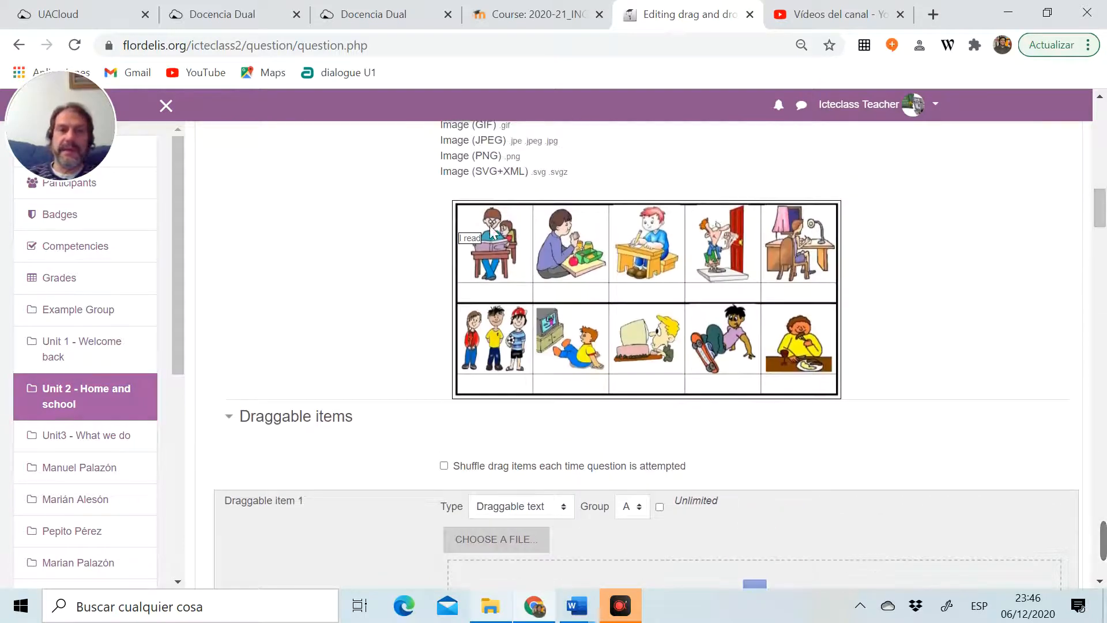
{"action": "left_click_drag", "start_coordinate": [473, 248], "coordinate": [493, 301]}
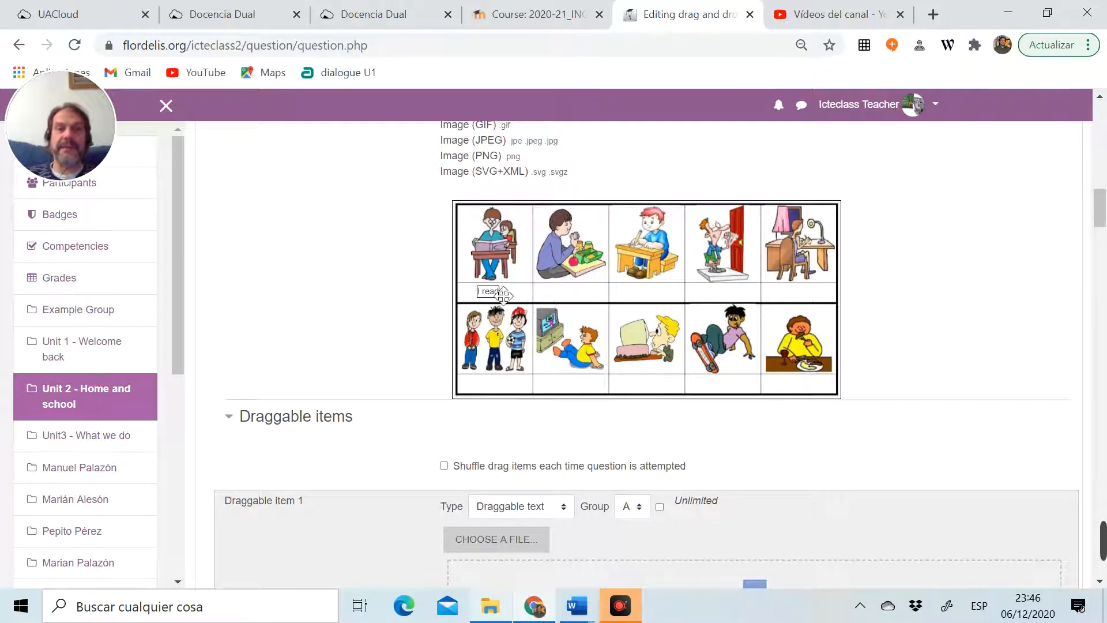
{"action": "left_click_drag", "start_coordinate": [1102, 212], "coordinate": [1103, 522]}
{"action": "left_click", "coordinate": [489, 252]}
{"action": "left_click_drag", "start_coordinate": [477, 252], "coordinate": [444, 254]}
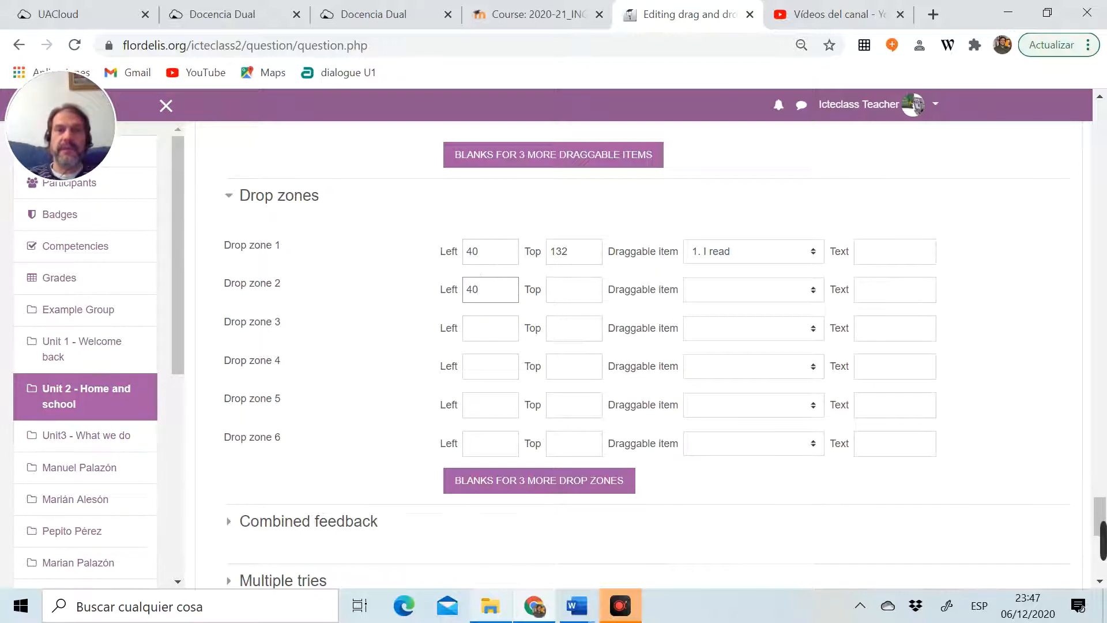
{"action": "left_click", "coordinate": [483, 252]}
{"action": "key", "text": "BackSpace"}
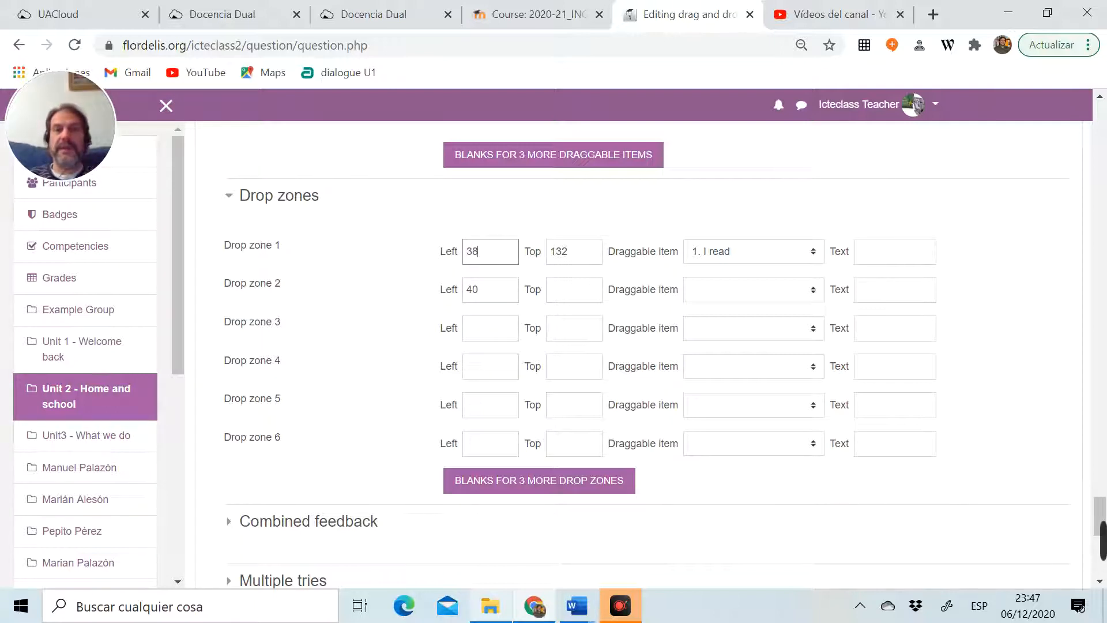
Set drop zones 2 to 5 to top 132, with left values of 100, 150, 200 and 250 respectively
{"action": "left_click", "coordinate": [571, 290]}
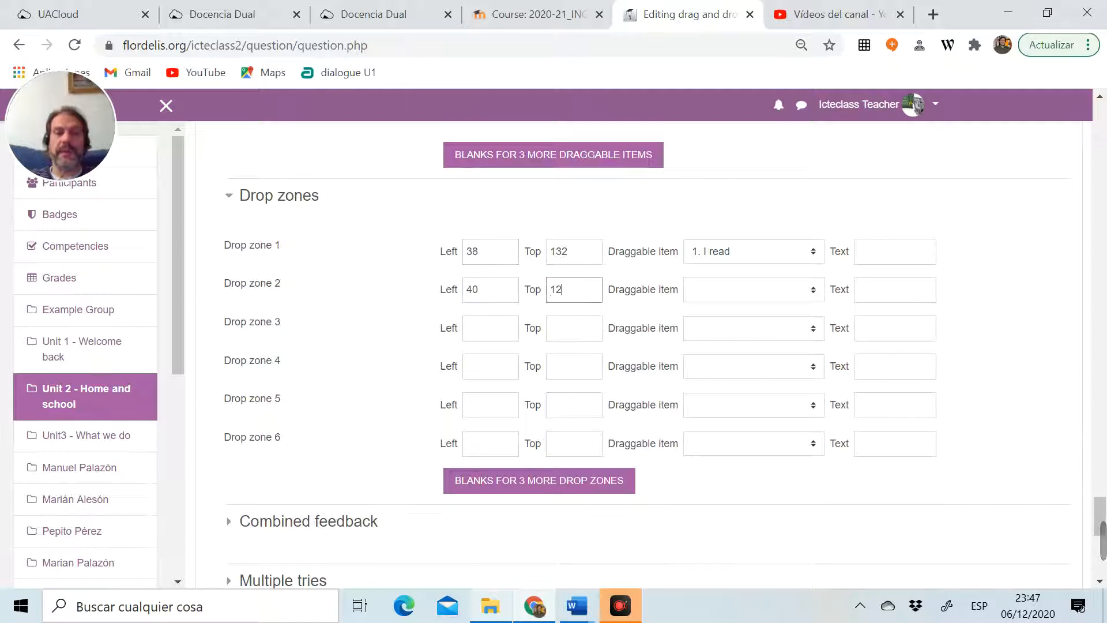
{"action": "left_click", "coordinate": [571, 328]}
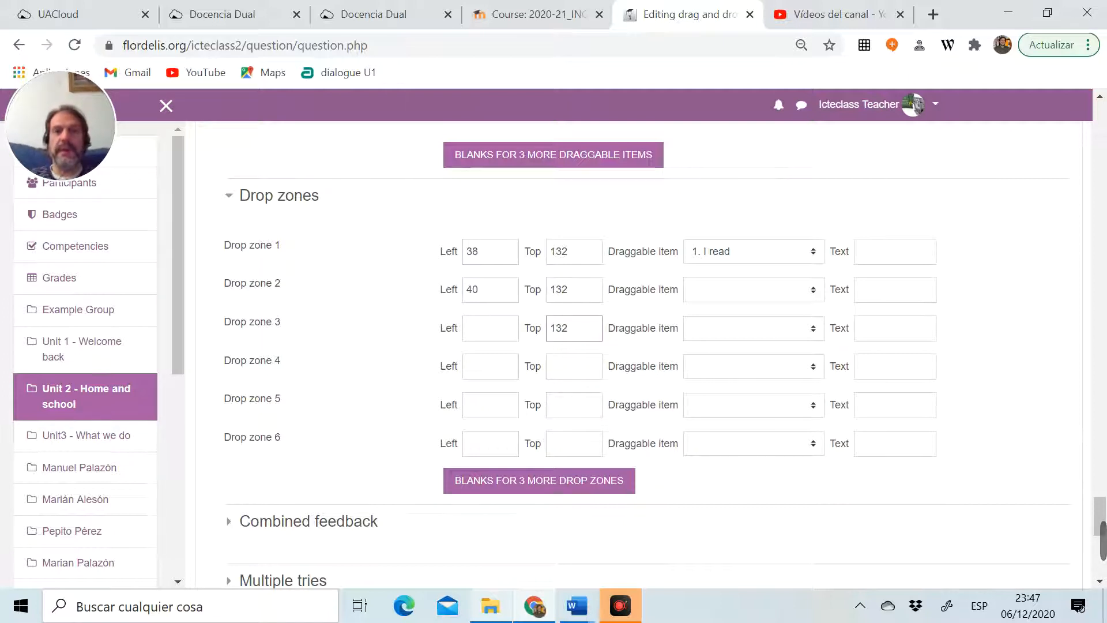
{"action": "left_click", "coordinate": [571, 366]}
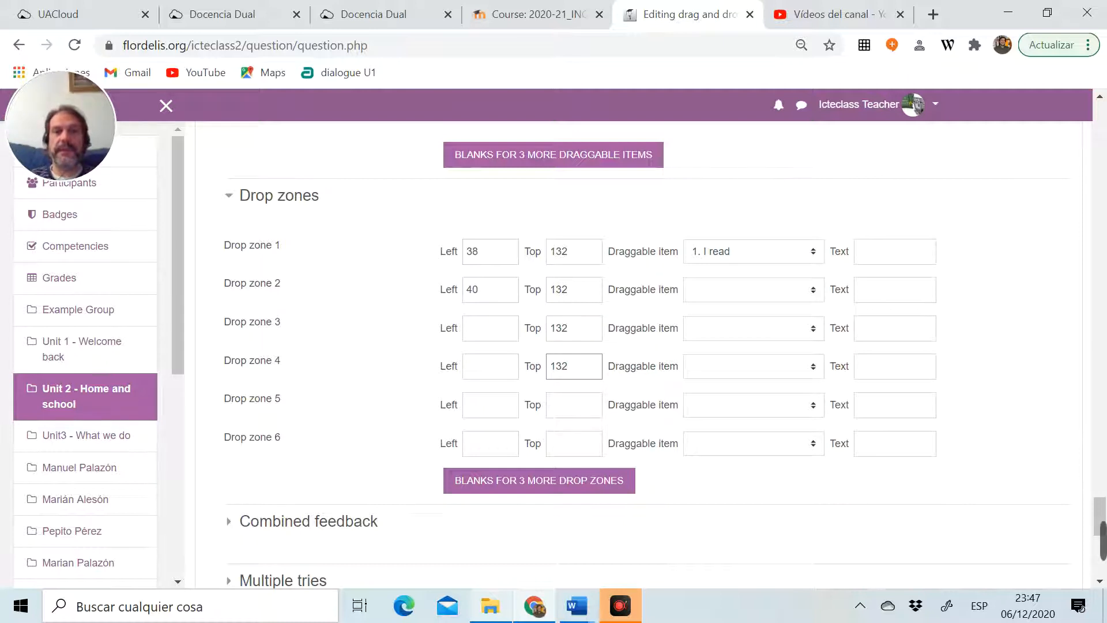
{"action": "left_click", "coordinate": [571, 405]}
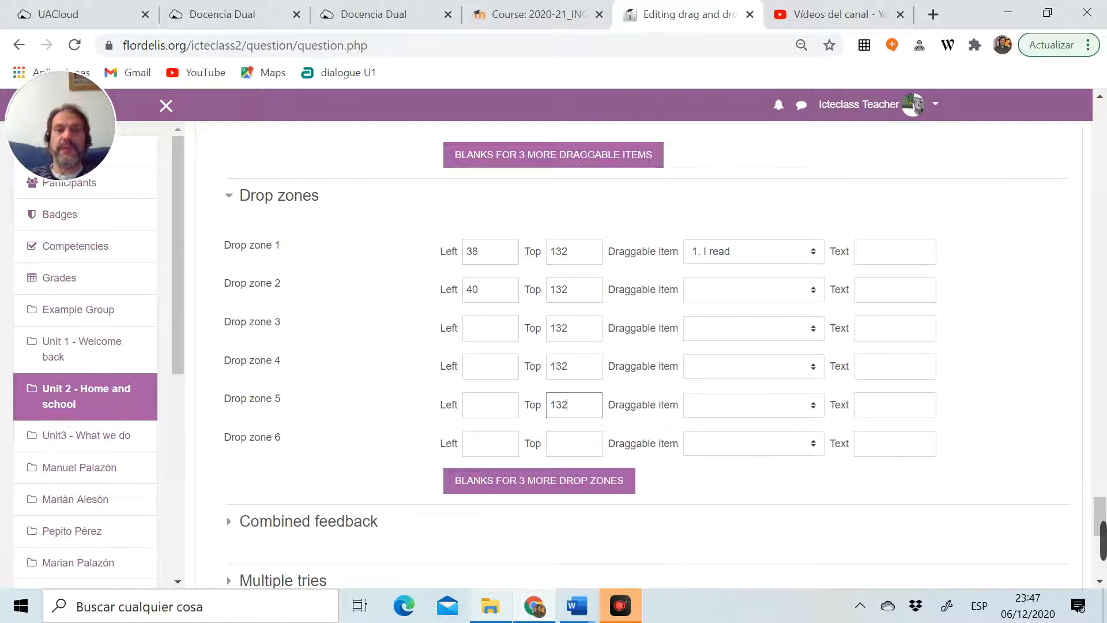
{"action": "left_click", "coordinate": [450, 290]}
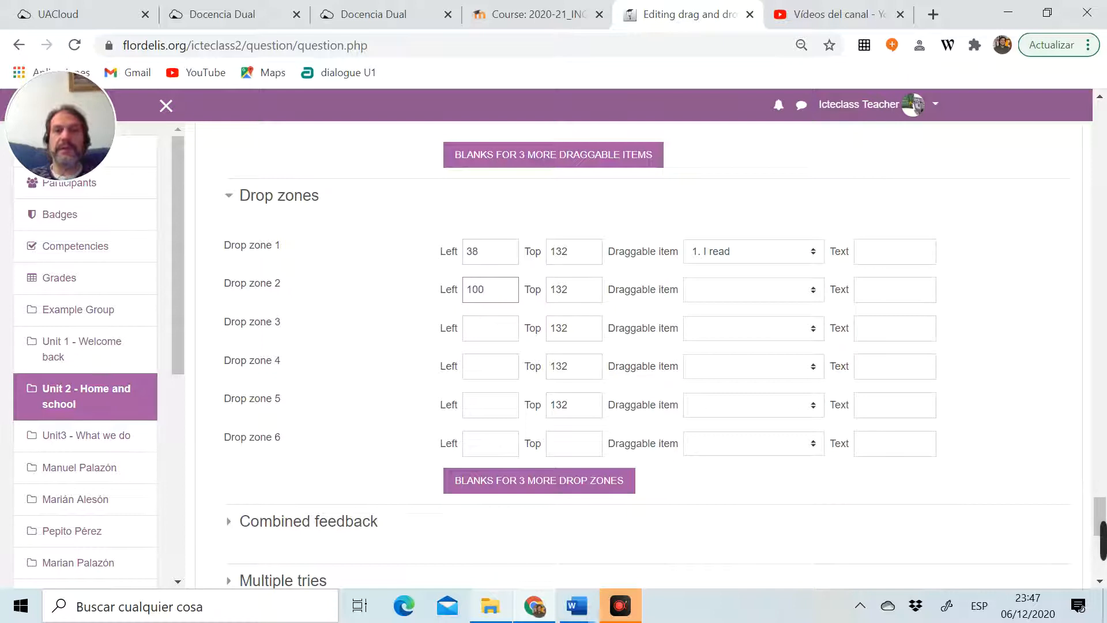
{"action": "left_click", "coordinate": [484, 328]}
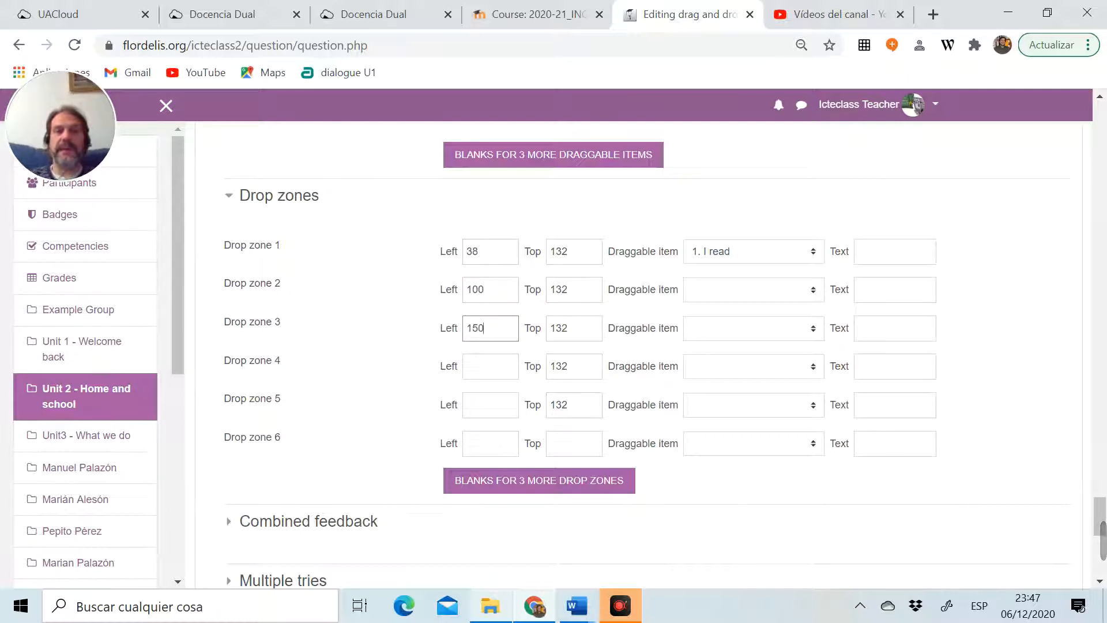
{"action": "left_click", "coordinate": [484, 366]}
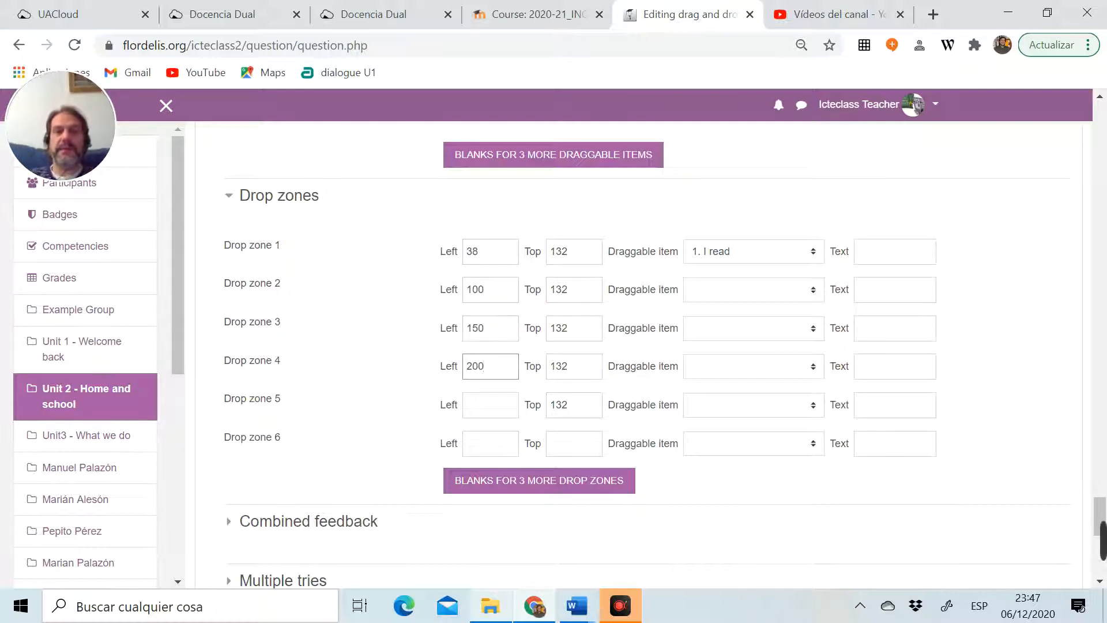
{"action": "left_click", "coordinate": [467, 405]}
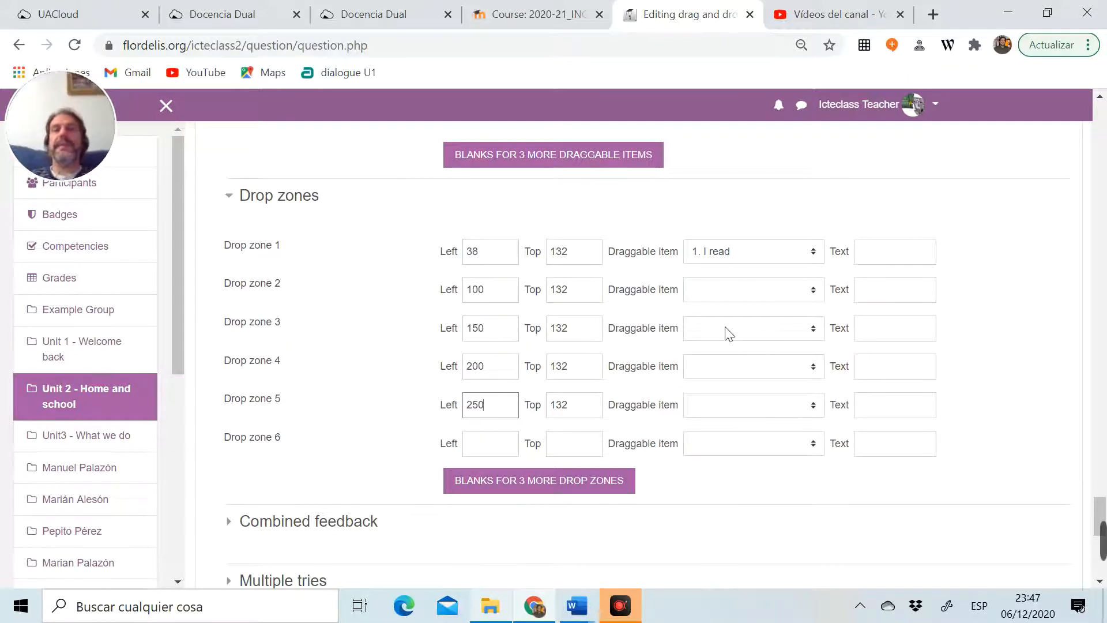
Assign "I have lunch", "I write", "I go home" and "I do my homework" to drop zones 2 to 5 in that order
{"action": "left_click", "coordinate": [766, 289]}
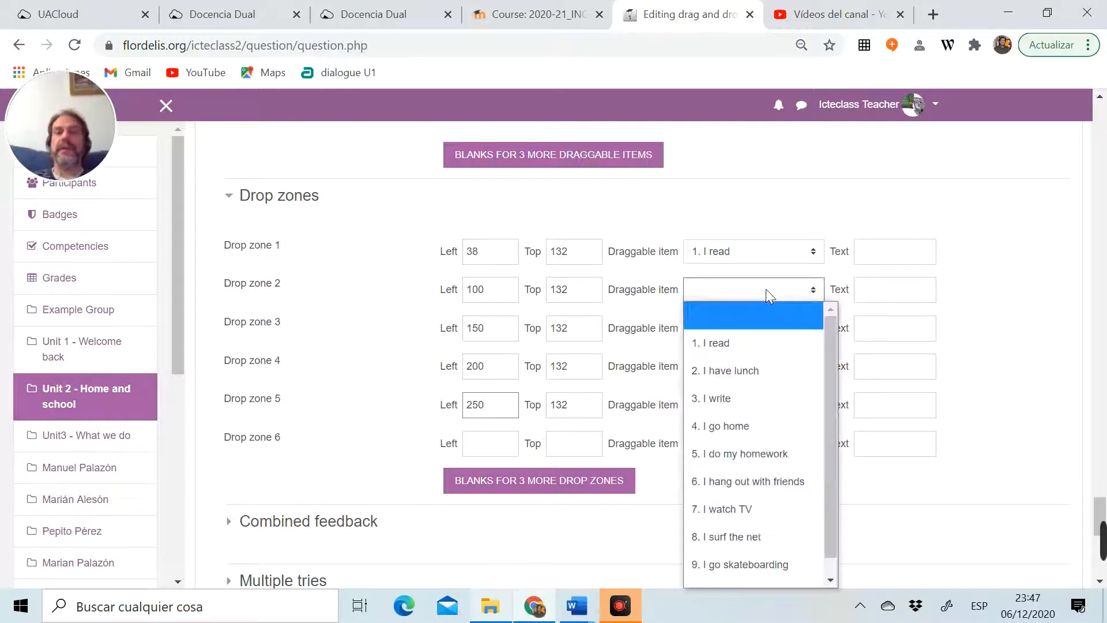
{"action": "left_click", "coordinate": [733, 371]}
{"action": "left_click", "coordinate": [749, 329]}
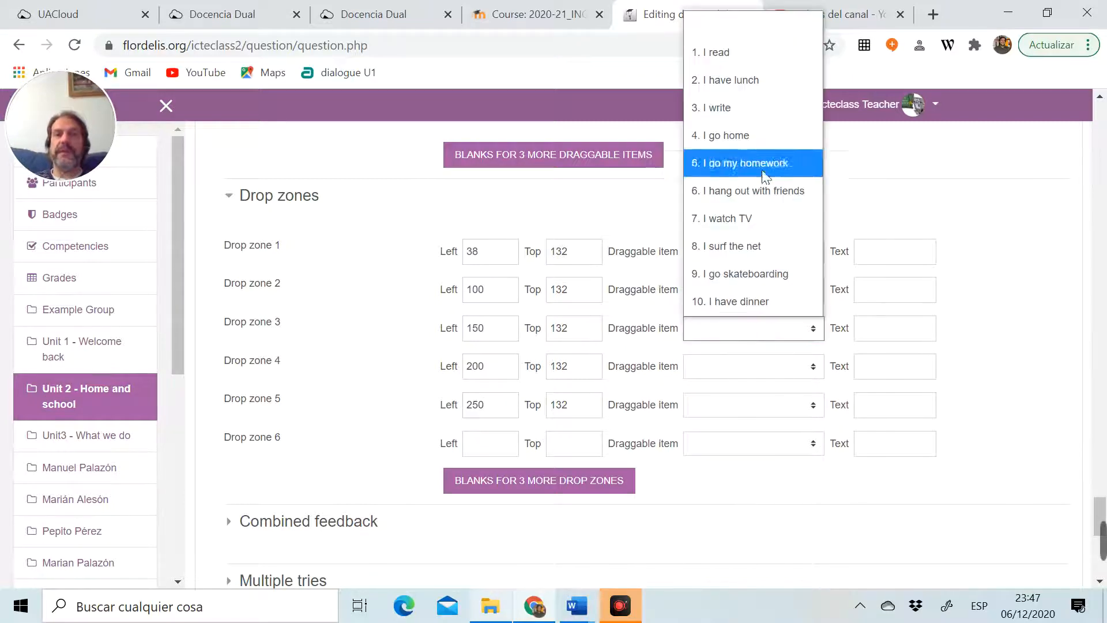
{"action": "left_click", "coordinate": [756, 111]}
{"action": "left_click", "coordinate": [727, 365]}
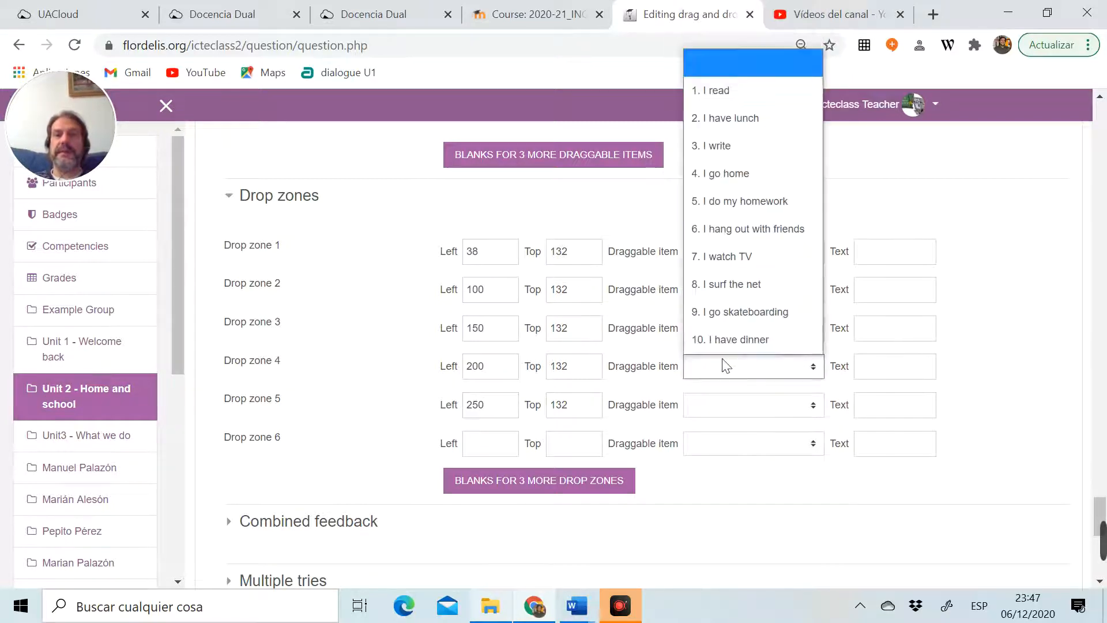
{"action": "left_click", "coordinate": [746, 185]}
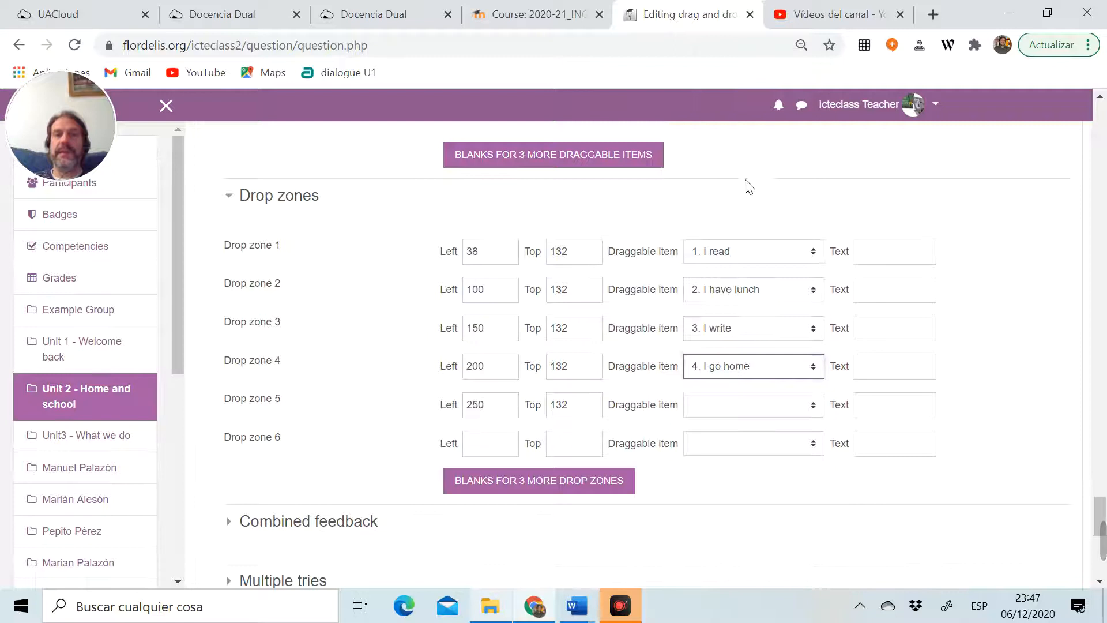
{"action": "left_click", "coordinate": [744, 410]}
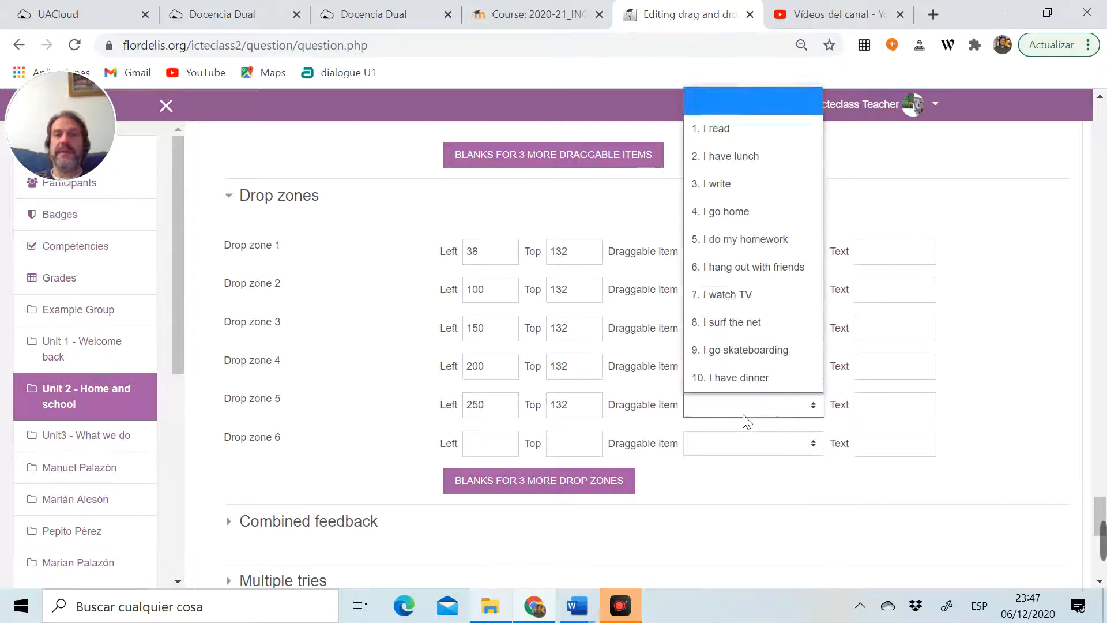
{"action": "left_click", "coordinate": [749, 244]}
Move drop zones 2 to 5 under their matching pictures on the background image, at left about 143, 276, 386 and 482
{"action": "left_click_drag", "start_coordinate": [1095, 514], "coordinate": [1103, 196]}
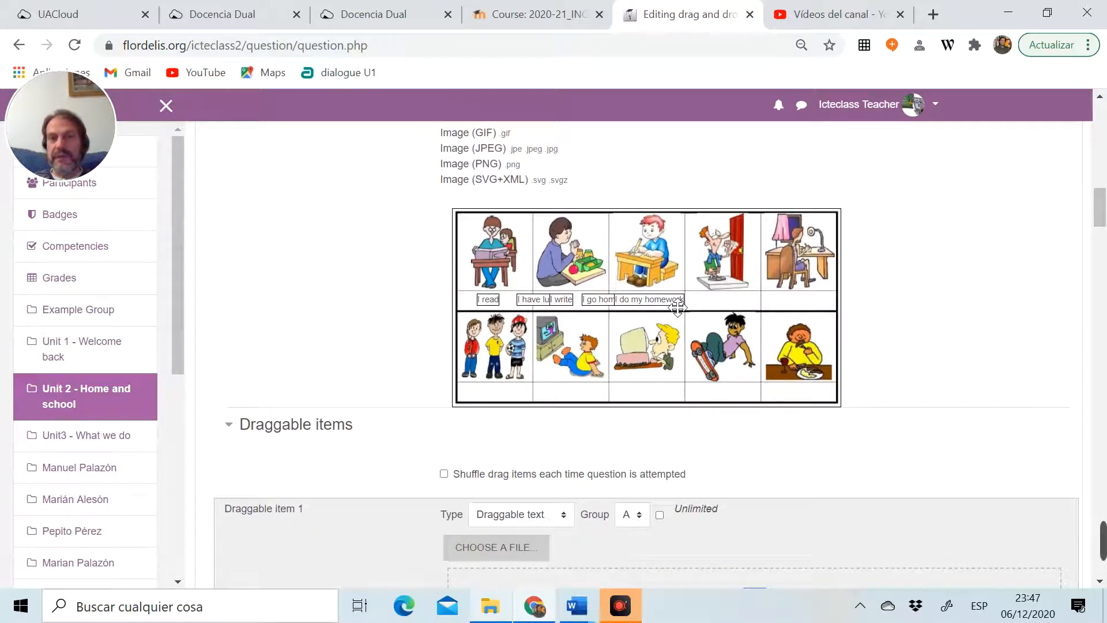
{"action": "left_click_drag", "start_coordinate": [681, 301], "coordinate": [829, 307]}
{"action": "left_click_drag", "start_coordinate": [609, 310], "coordinate": [730, 309]}
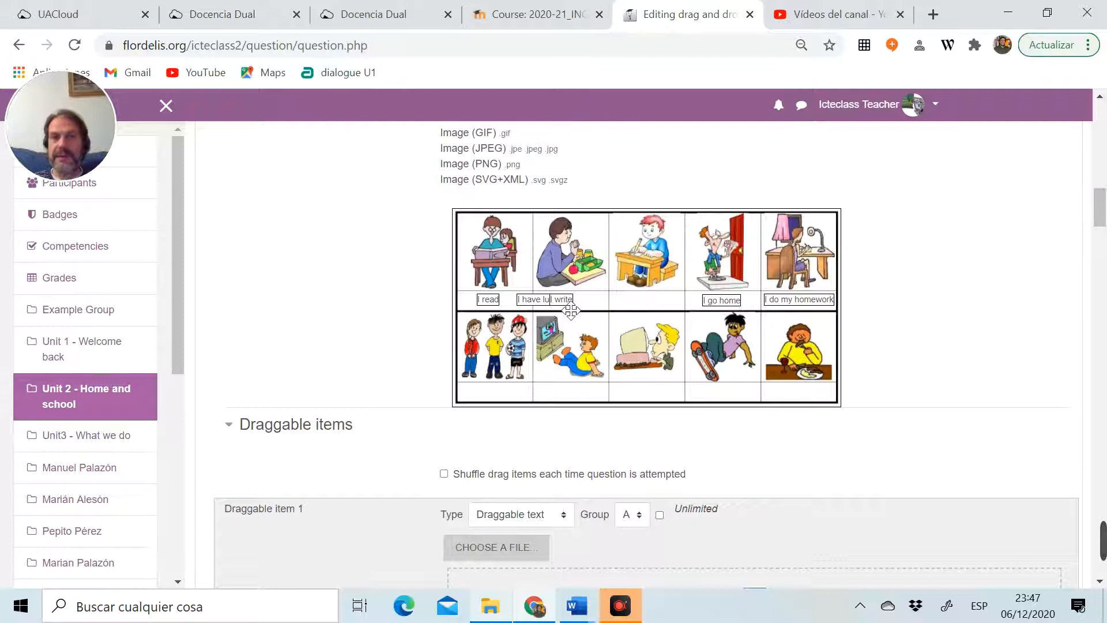
{"action": "left_click_drag", "start_coordinate": [571, 305], "coordinate": [654, 311]}
{"action": "left_click_drag", "start_coordinate": [547, 302], "coordinate": [576, 304]}
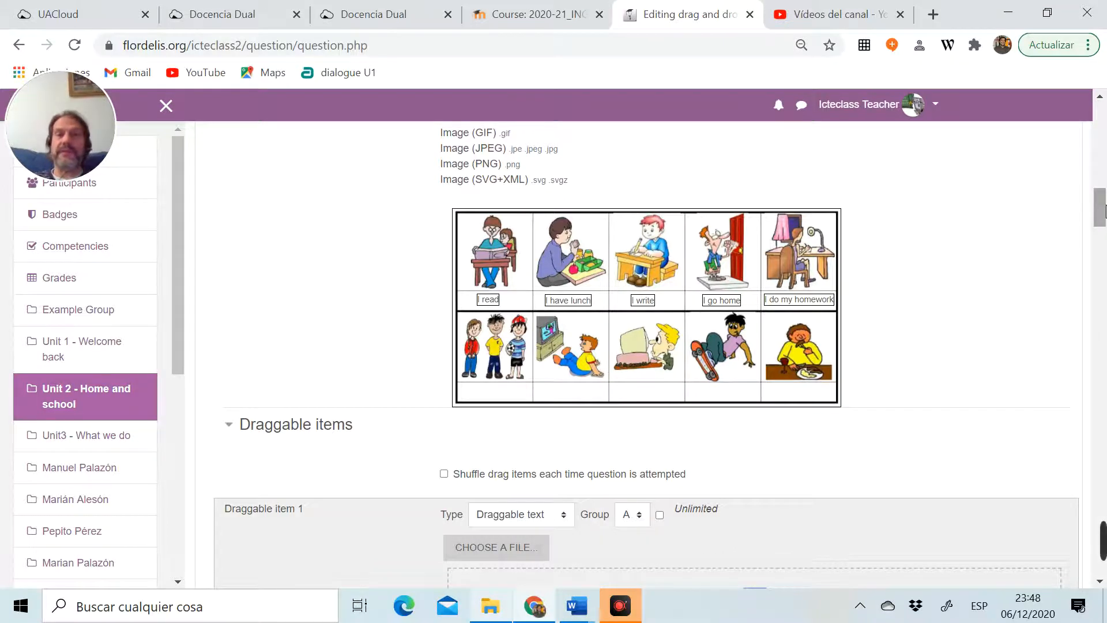
Set drop zone 6 to left 38, top 300 with "I hang out with friends", and add blanks for three more drop zones
{"action": "left_click_drag", "start_coordinate": [1102, 208], "coordinate": [1093, 523]}
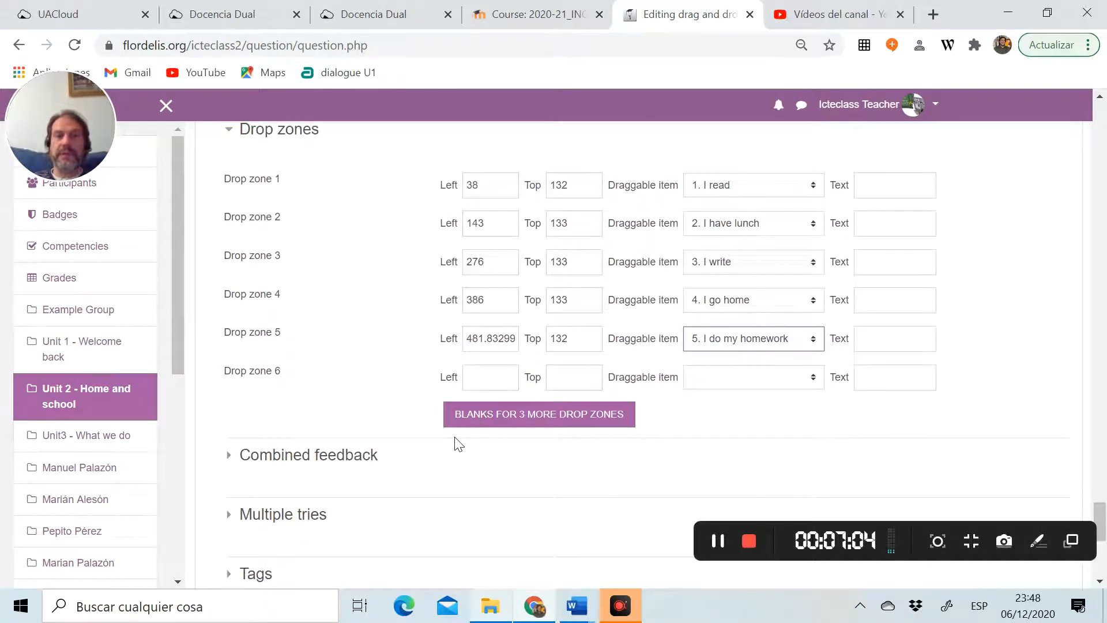
{"action": "left_click", "coordinate": [490, 377]}
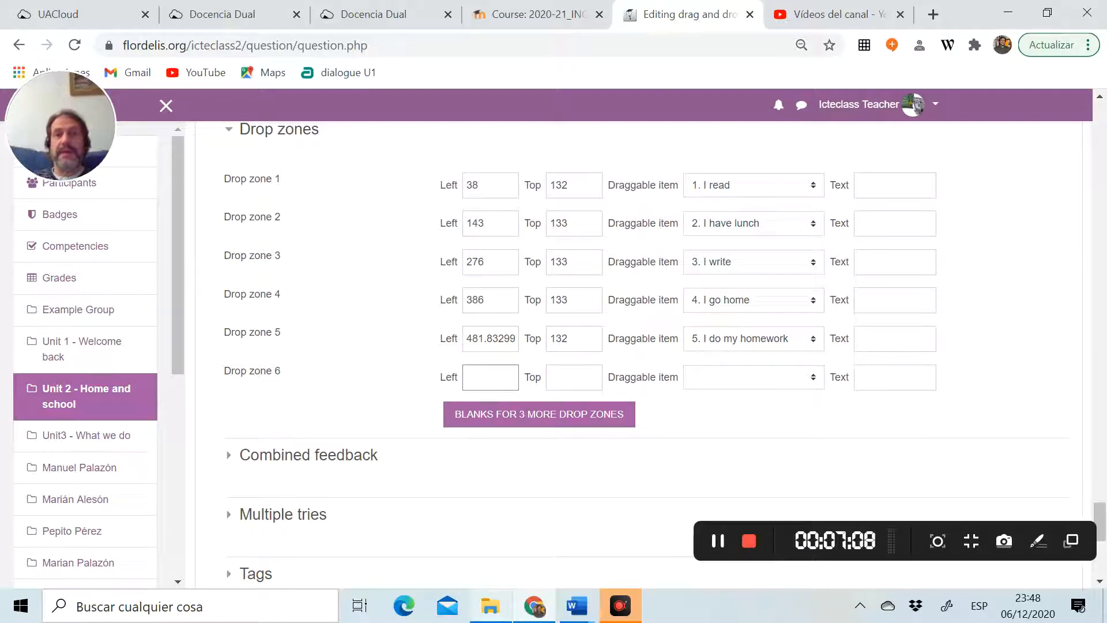
{"action": "left_click", "coordinate": [574, 377]}
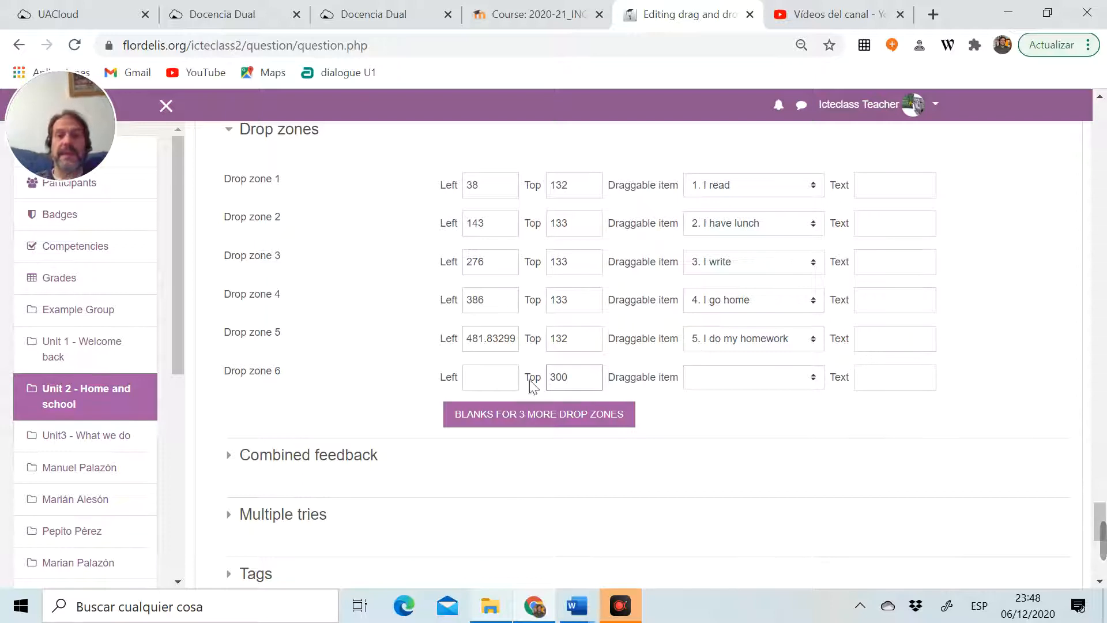
{"action": "left_click", "coordinate": [491, 378]}
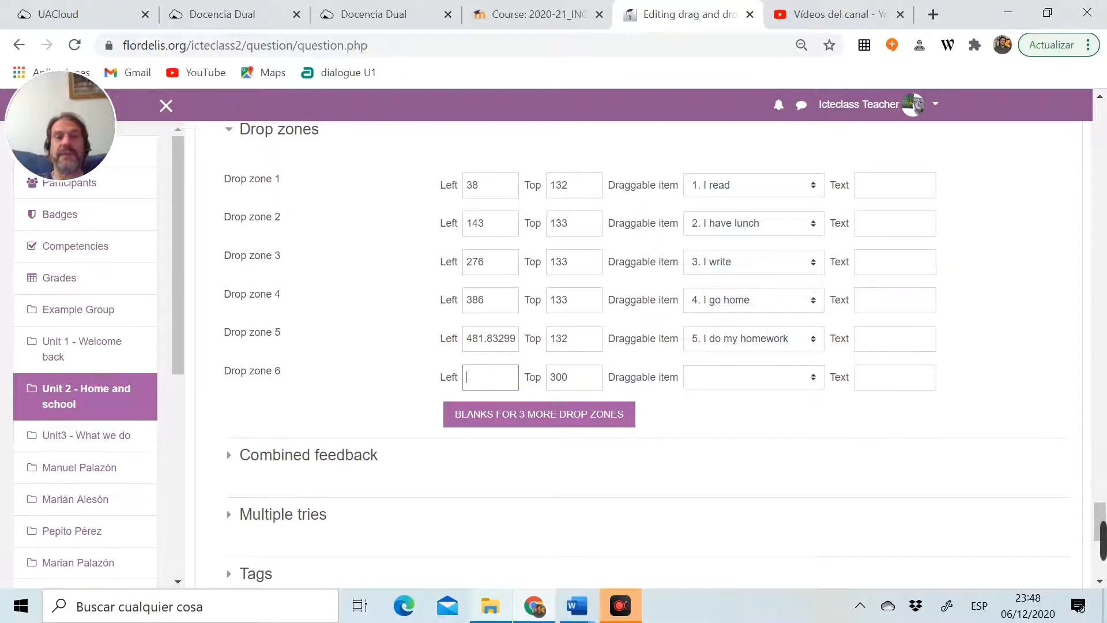
{"action": "type", "text": "38"}
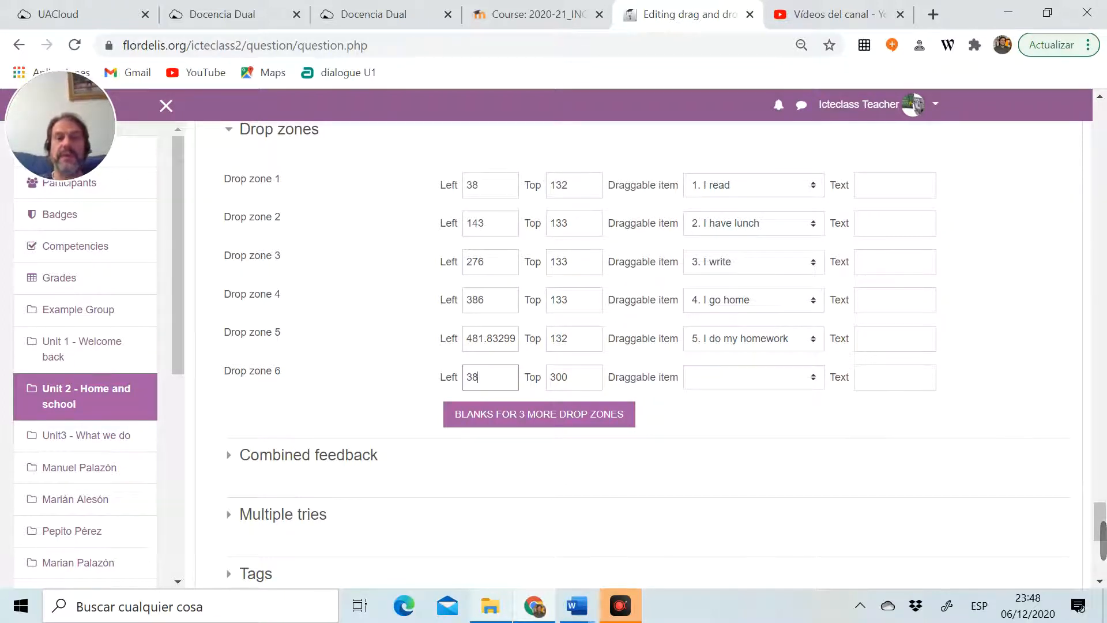
{"action": "left_click", "coordinate": [742, 376]}
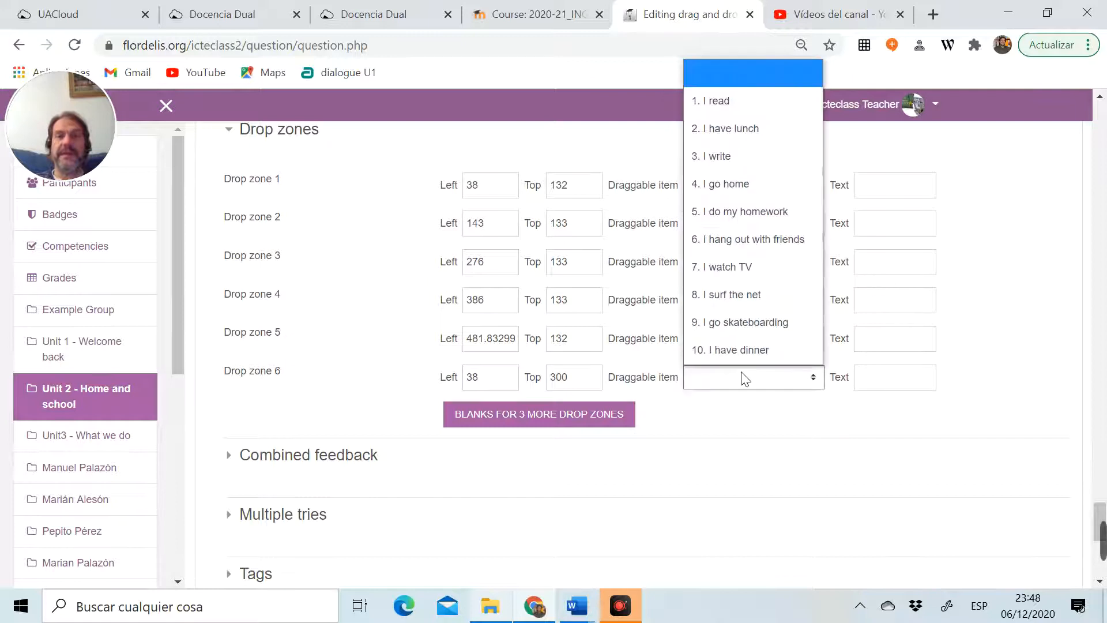
{"action": "left_click", "coordinate": [760, 245]}
{"action": "left_click", "coordinate": [583, 420]}
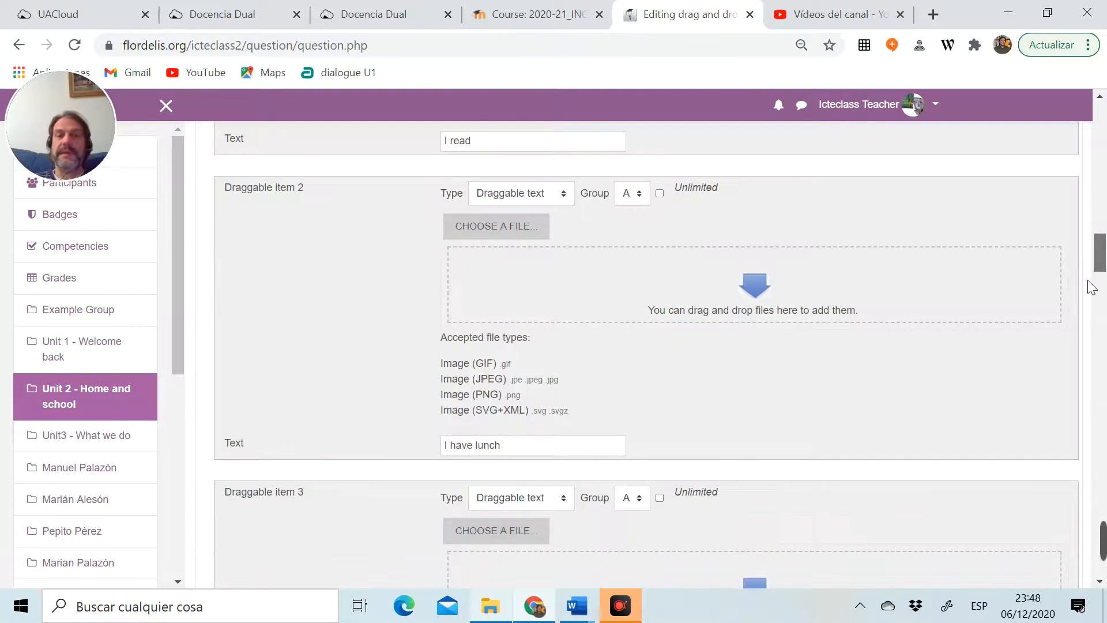
{"action": "left_click_drag", "start_coordinate": [1090, 284], "coordinate": [1096, 557]}
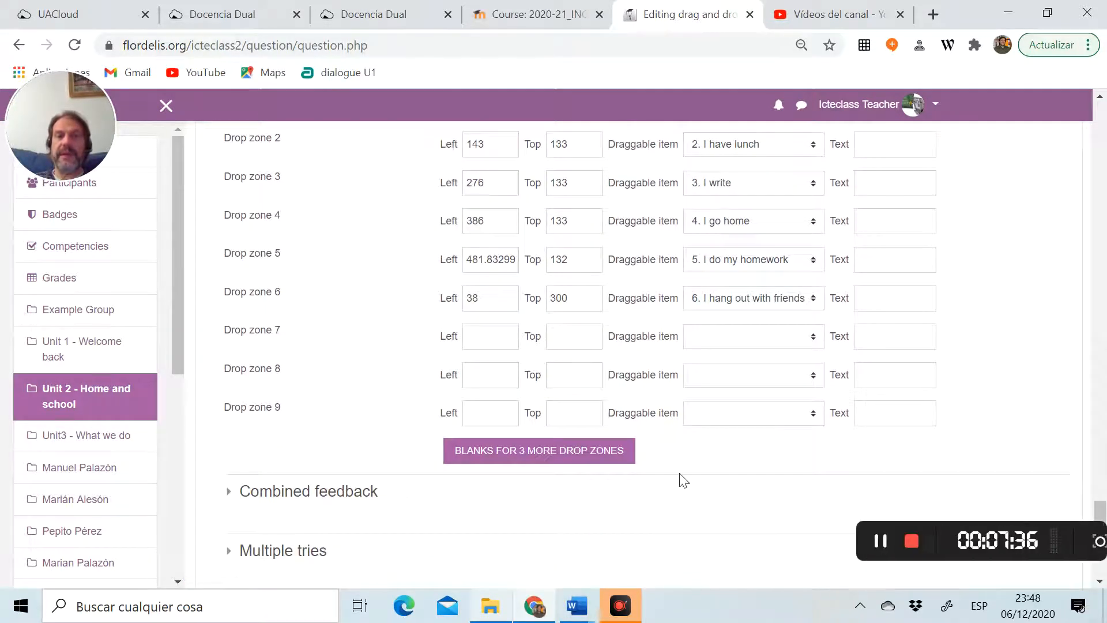
Move the "I hang out with friends" drop zone under the picture of the three friends, at left 9, top 270
{"action": "left_click", "coordinate": [503, 346]}
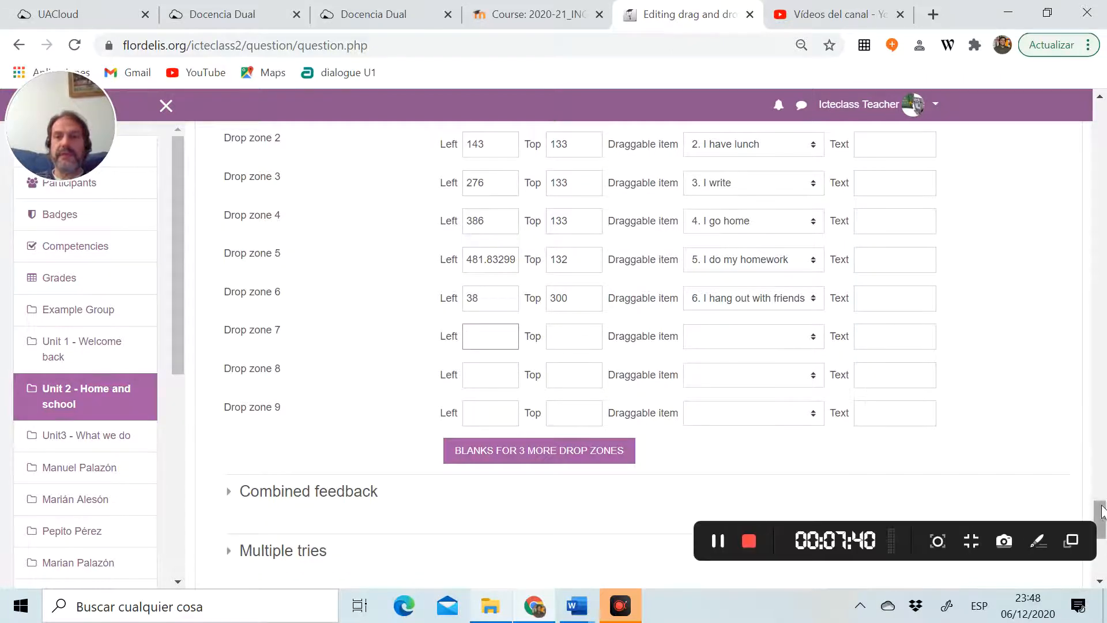
{"action": "left_click_drag", "start_coordinate": [1100, 537], "coordinate": [1102, 202]}
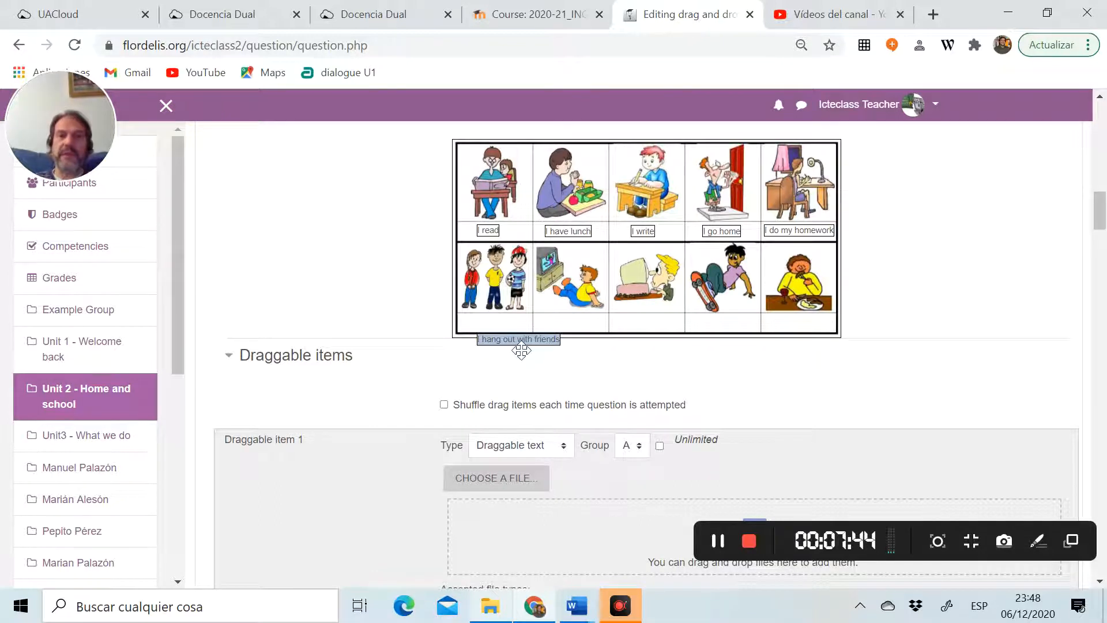
{"action": "left_click_drag", "start_coordinate": [520, 340], "coordinate": [502, 329]}
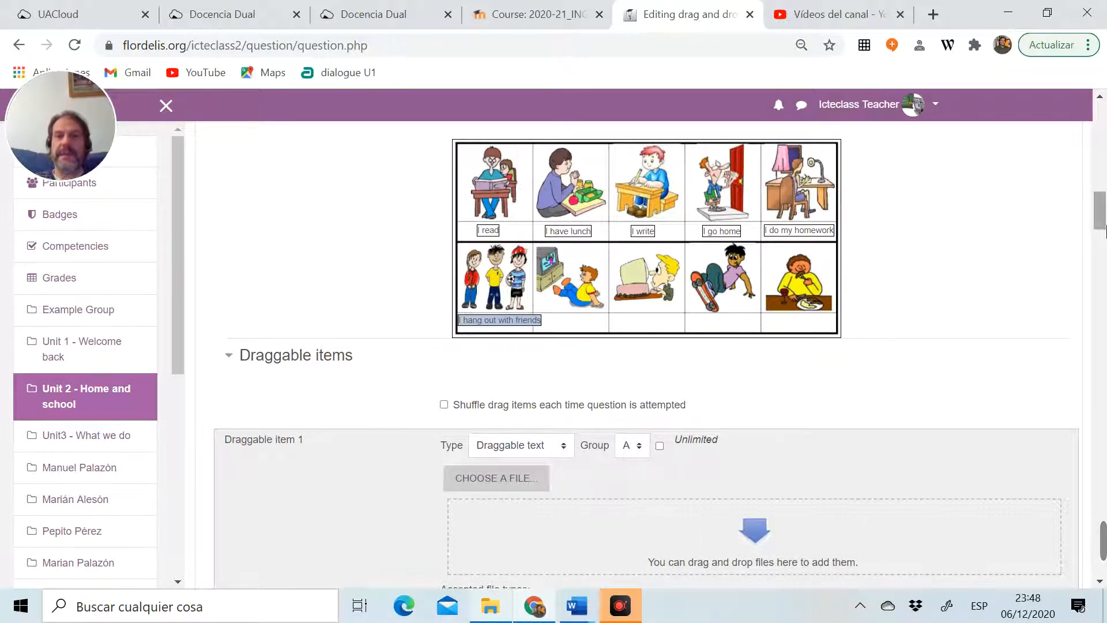
{"action": "left_click_drag", "start_coordinate": [1100, 220], "coordinate": [1101, 530]}
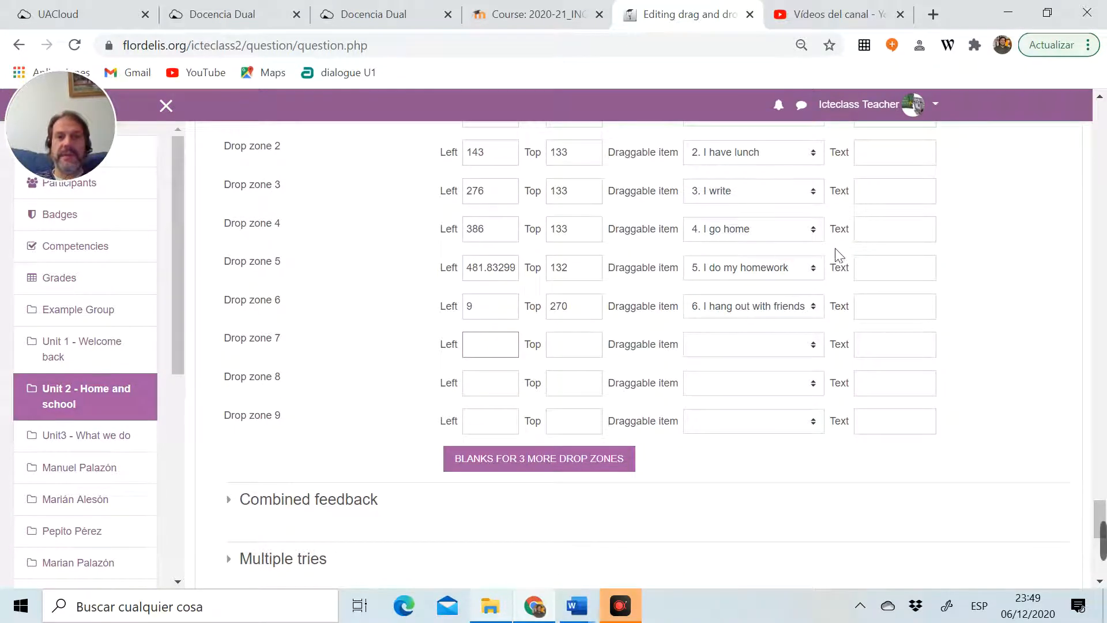
Set drop zones 7 to 9 to top 270, with left values of 143, 276 and 386 respectively
{"action": "scroll", "coordinate": [1105, 512], "scroll_direction": "up", "scroll_amount": 2}
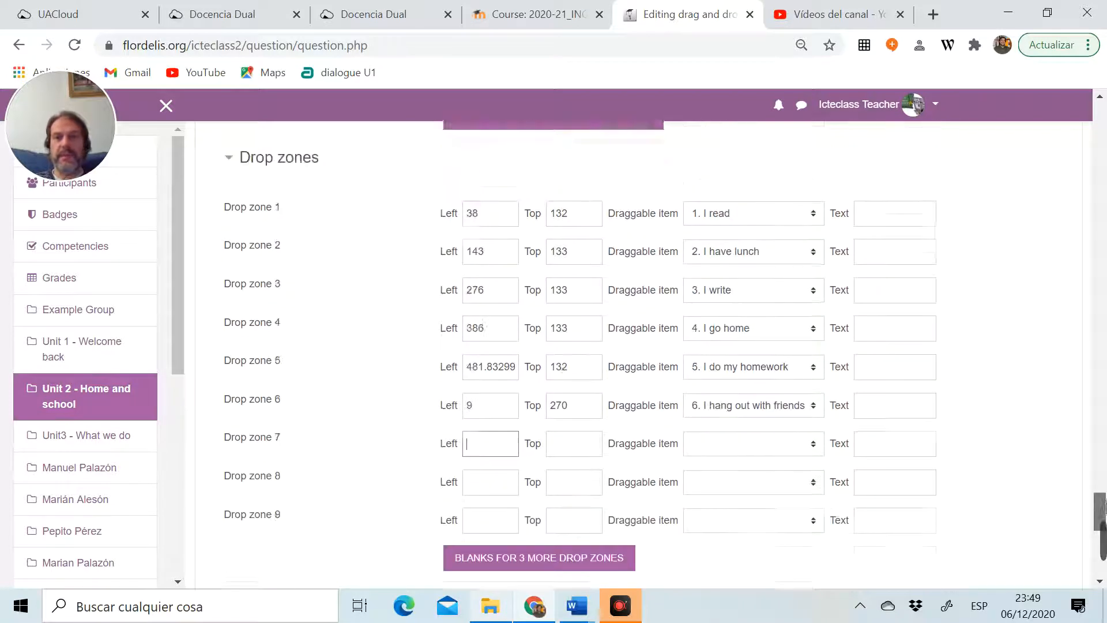
{"action": "scroll", "coordinate": [1104, 508], "scroll_direction": "down", "scroll_amount": 1}
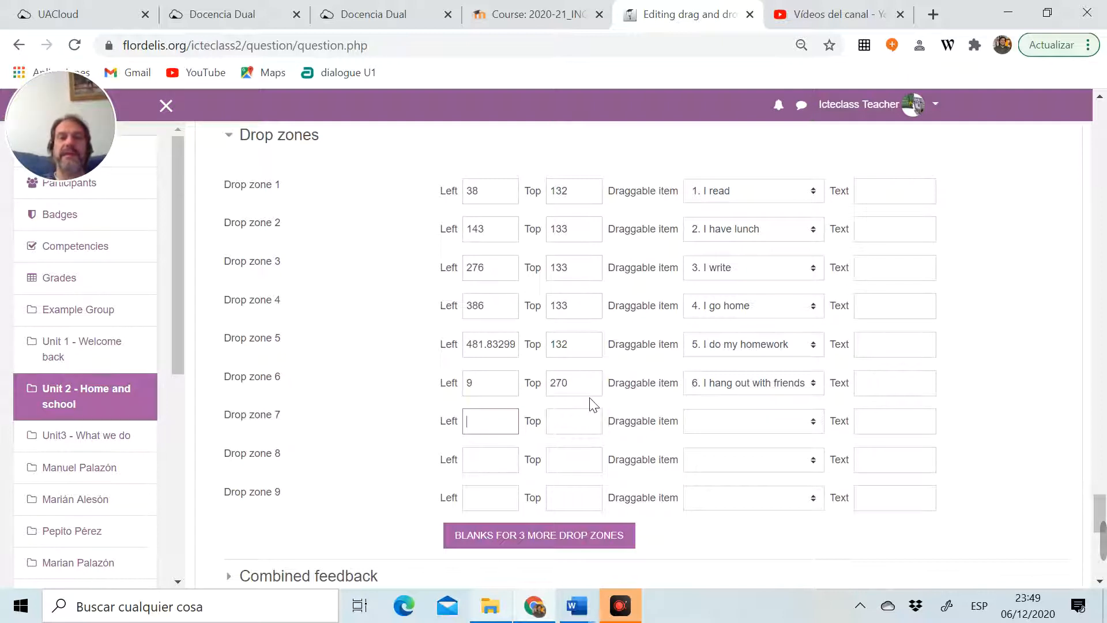
{"action": "left_click", "coordinate": [574, 422]}
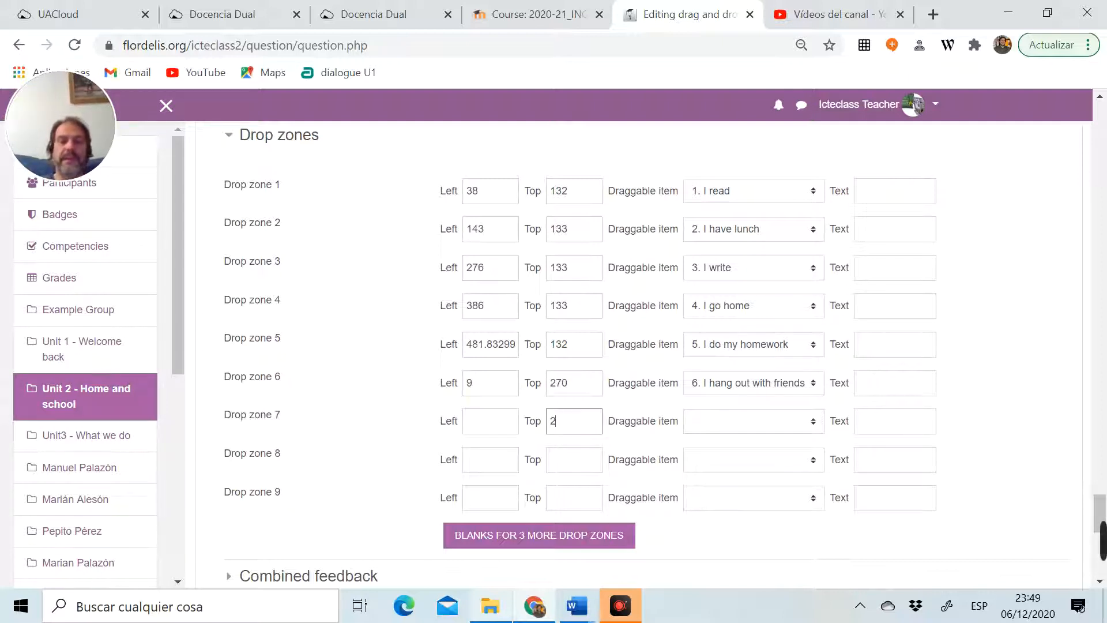
{"action": "left_click", "coordinate": [574, 459]}
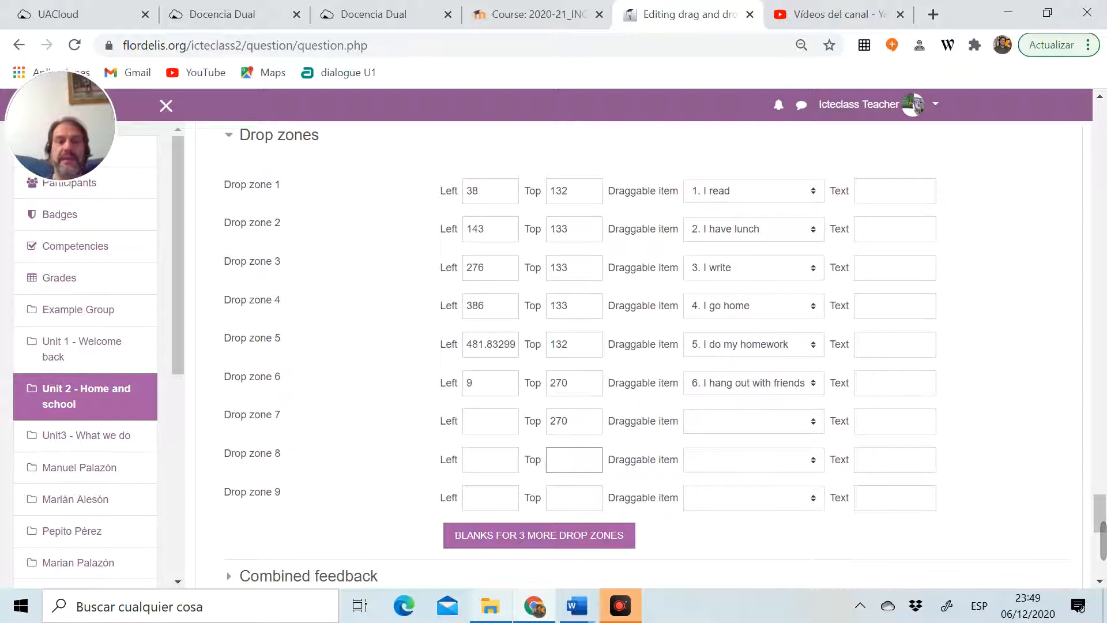
{"action": "left_click", "coordinate": [573, 497]}
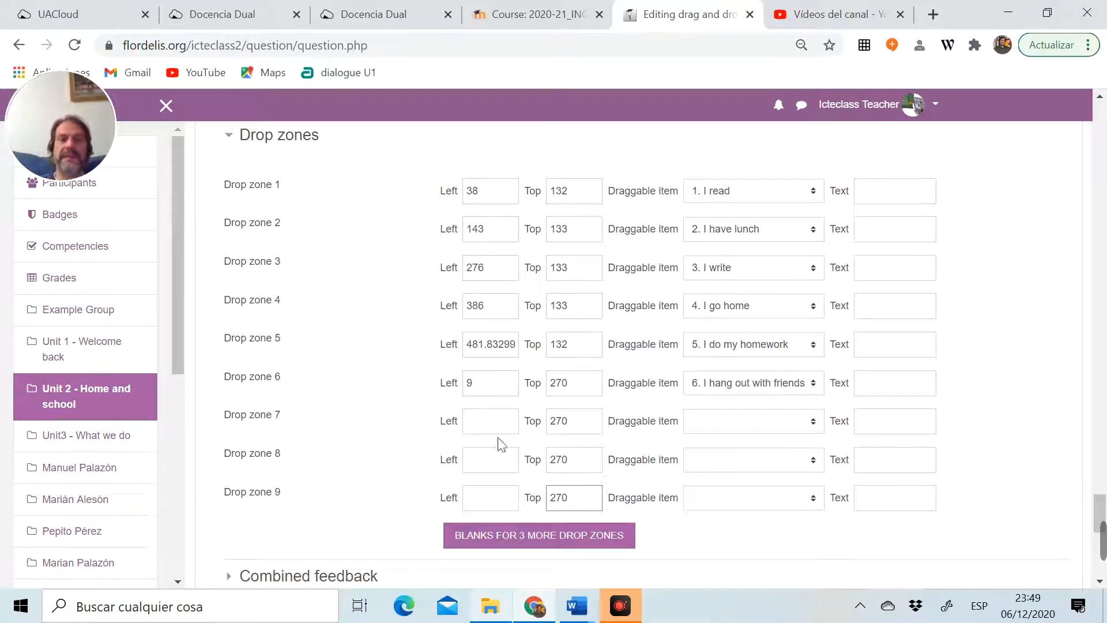
{"action": "left_click", "coordinate": [468, 421]}
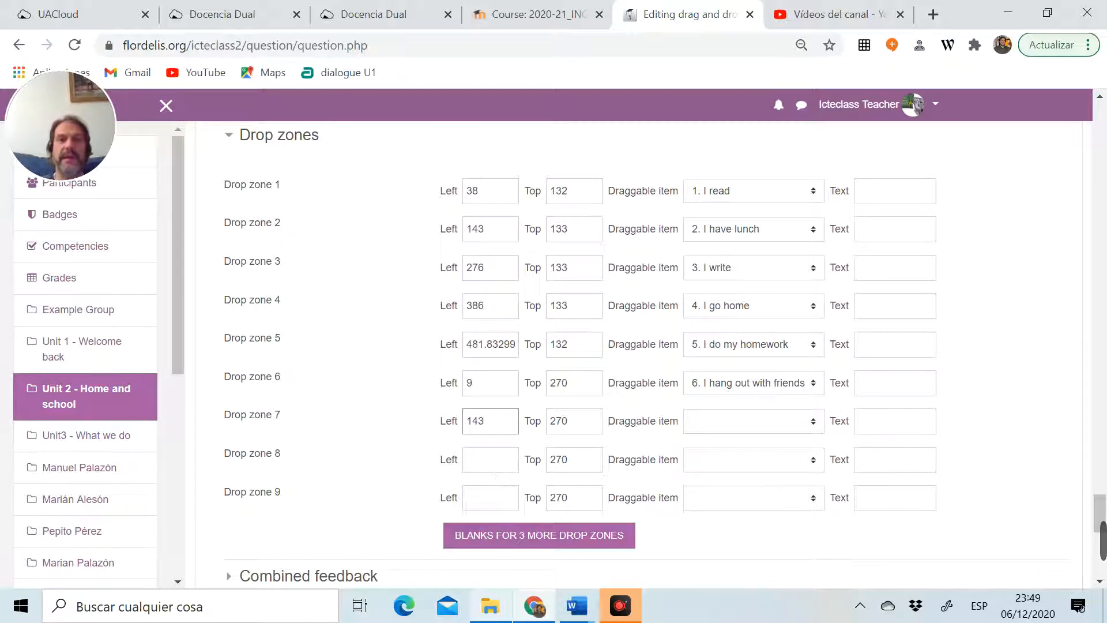
{"action": "left_click", "coordinate": [483, 460]}
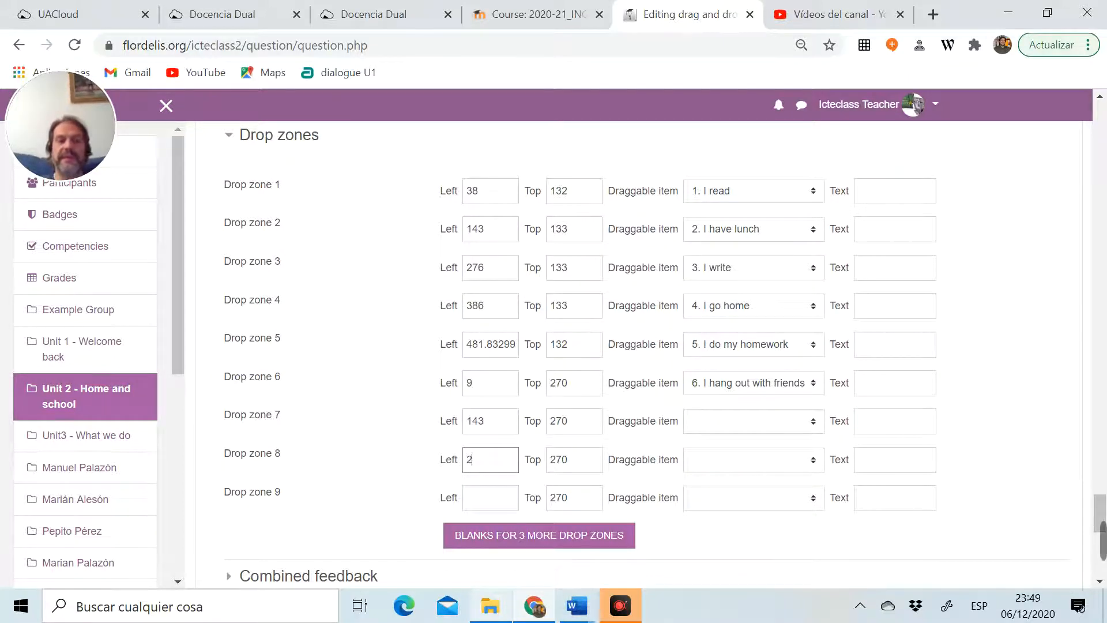
{"action": "left_click", "coordinate": [483, 498]}
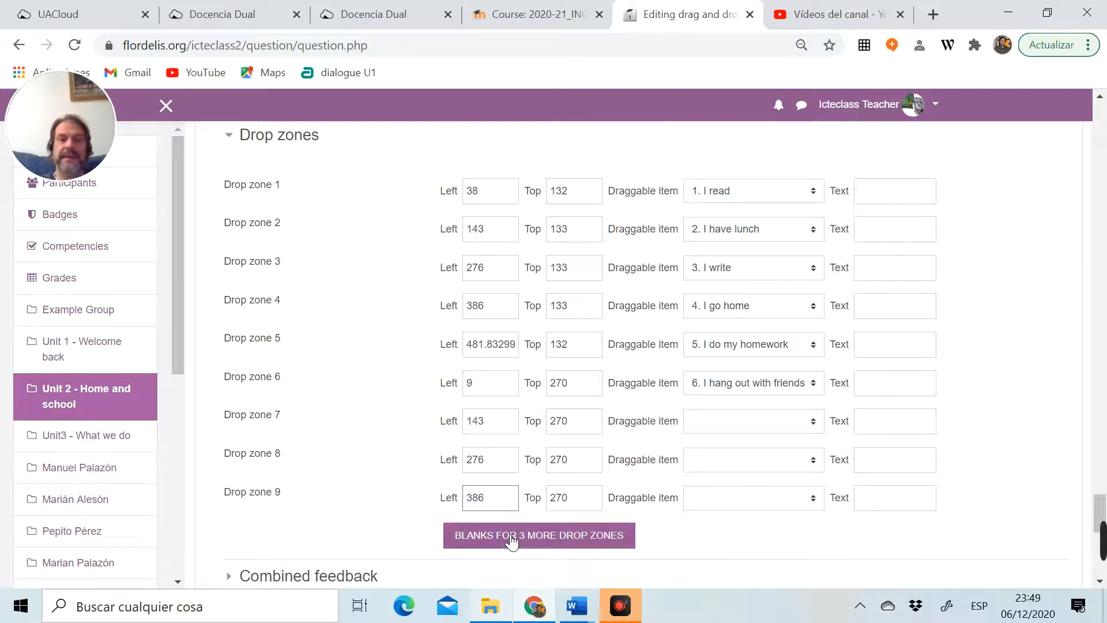
Assign "I watch TV", "I surf the net" and "I go skateboarding" to drop zones 7 to 9 in that order
{"action": "left_click", "coordinate": [796, 422]}
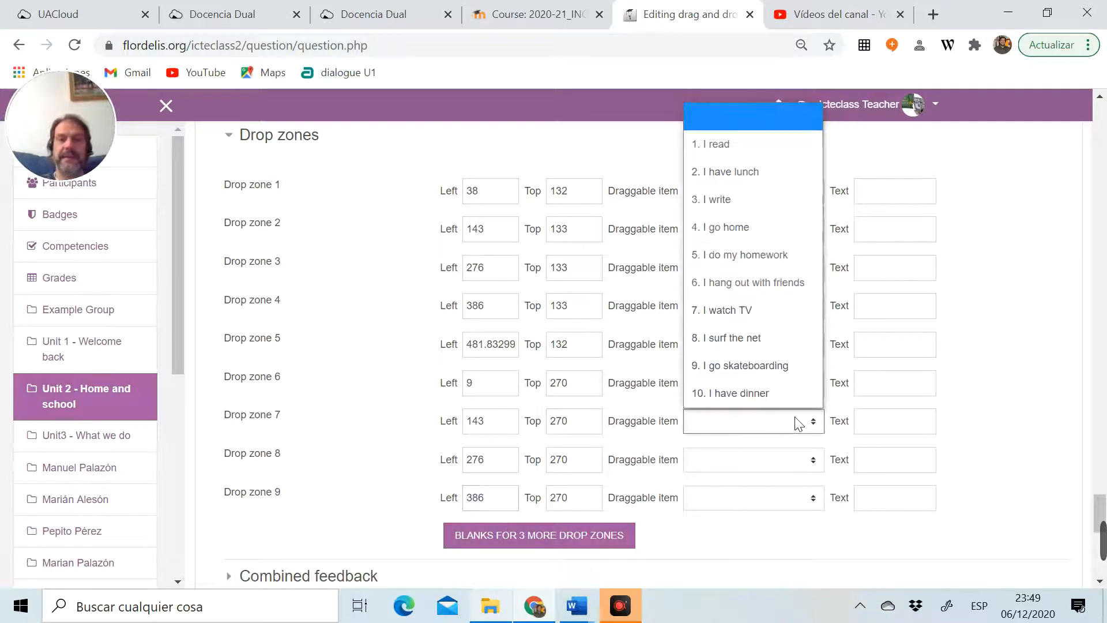
{"action": "left_click", "coordinate": [789, 323]}
{"action": "left_click", "coordinate": [763, 459]}
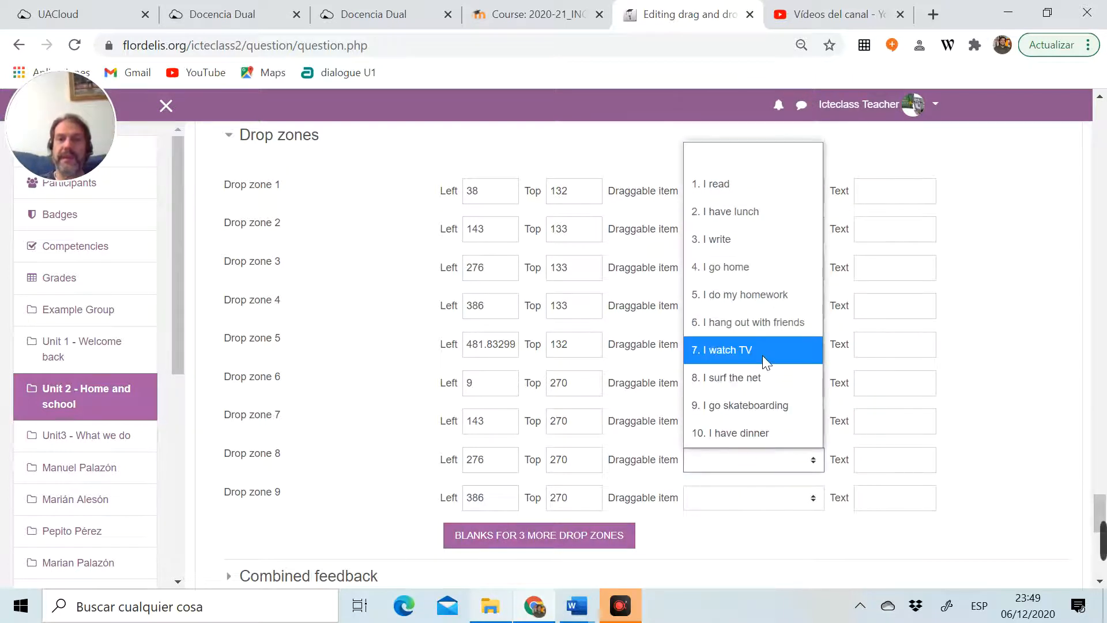
{"action": "left_click", "coordinate": [756, 378]}
{"action": "left_click", "coordinate": [742, 497]}
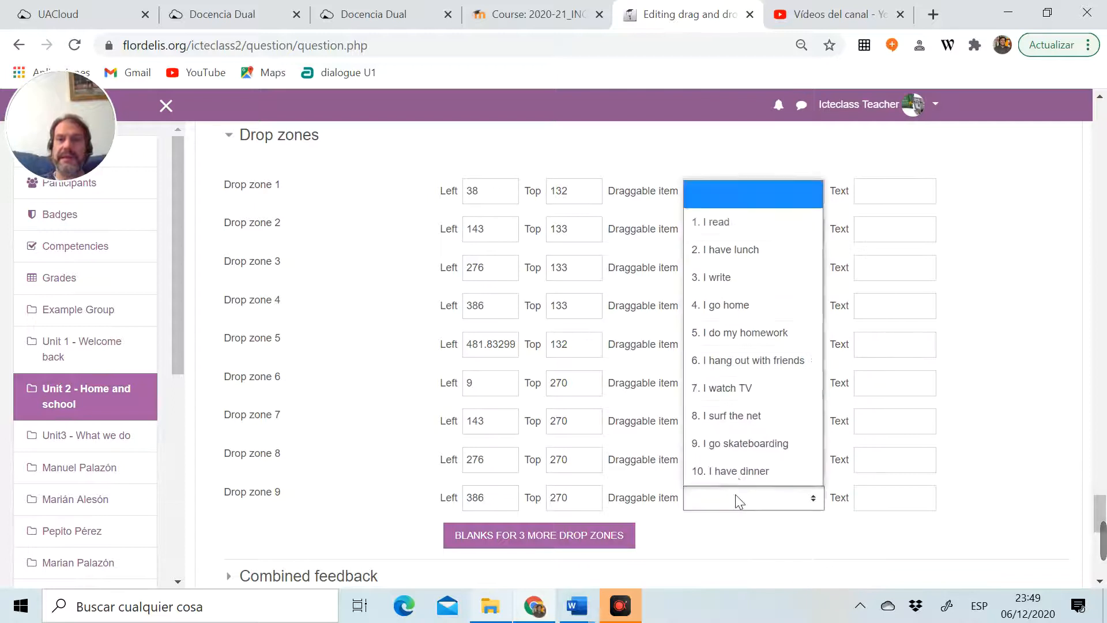
{"action": "left_click", "coordinate": [750, 449]}
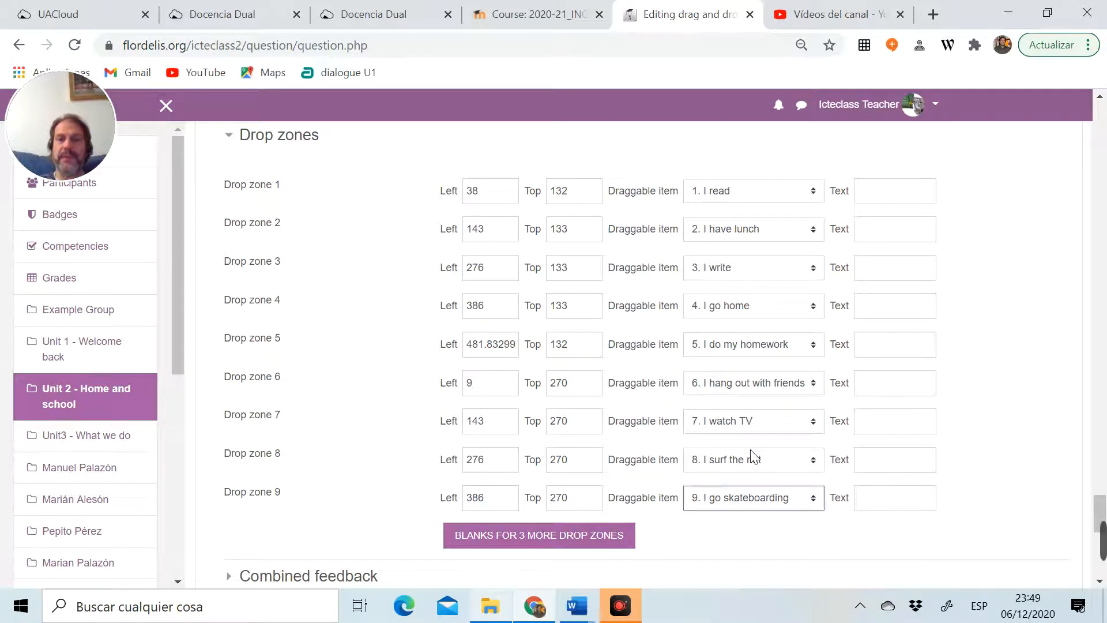
Add blanks for three more drop zones and set drop zone 10 to left 481, top 270 with "I have dinner"
{"action": "left_click", "coordinate": [604, 541]}
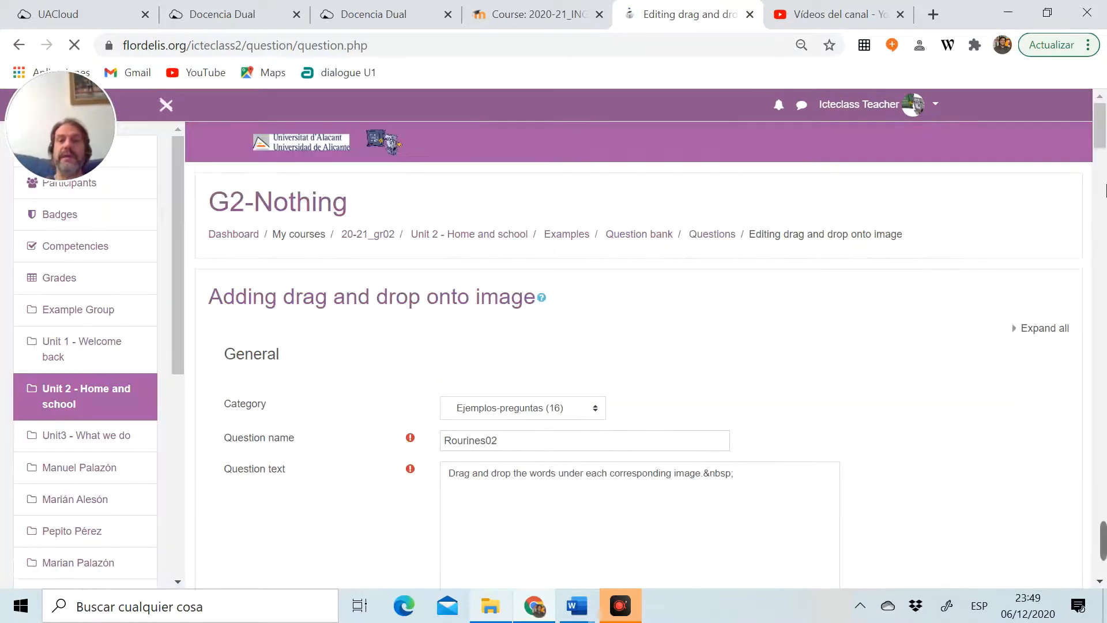
{"action": "left_click_drag", "start_coordinate": [1101, 132], "coordinate": [1070, 516]}
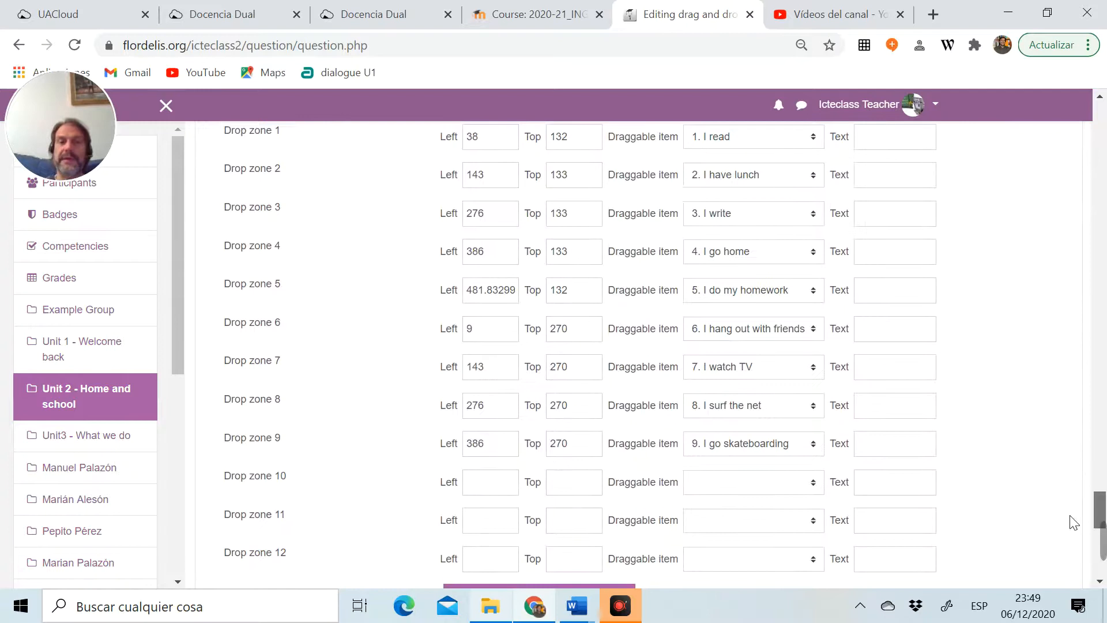
{"action": "left_click", "coordinate": [511, 483]}
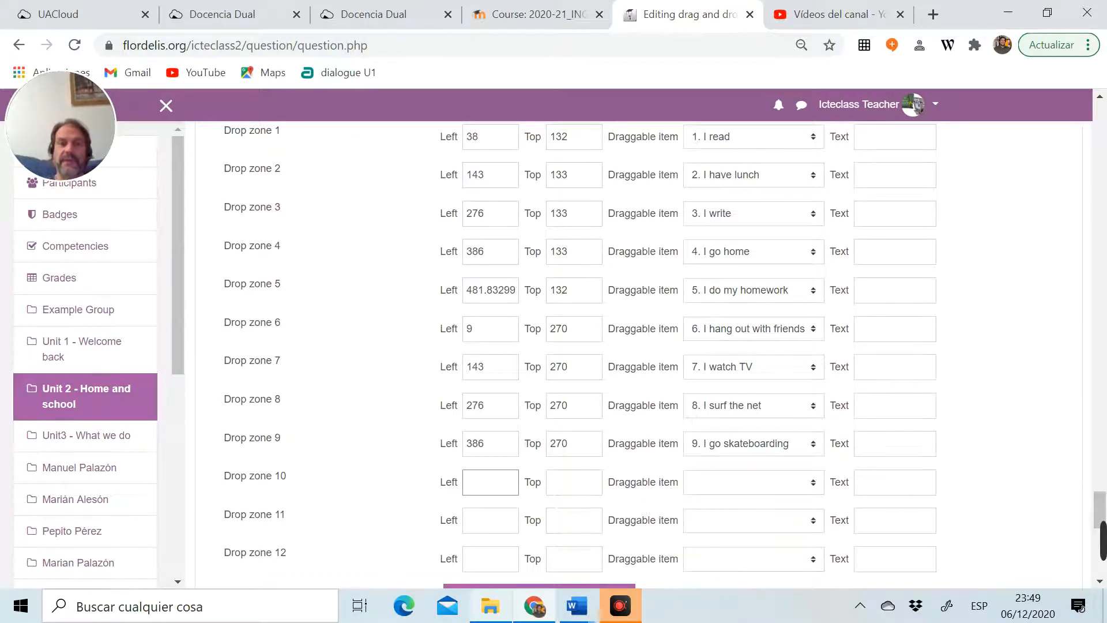
{"action": "type", "text": "42"}
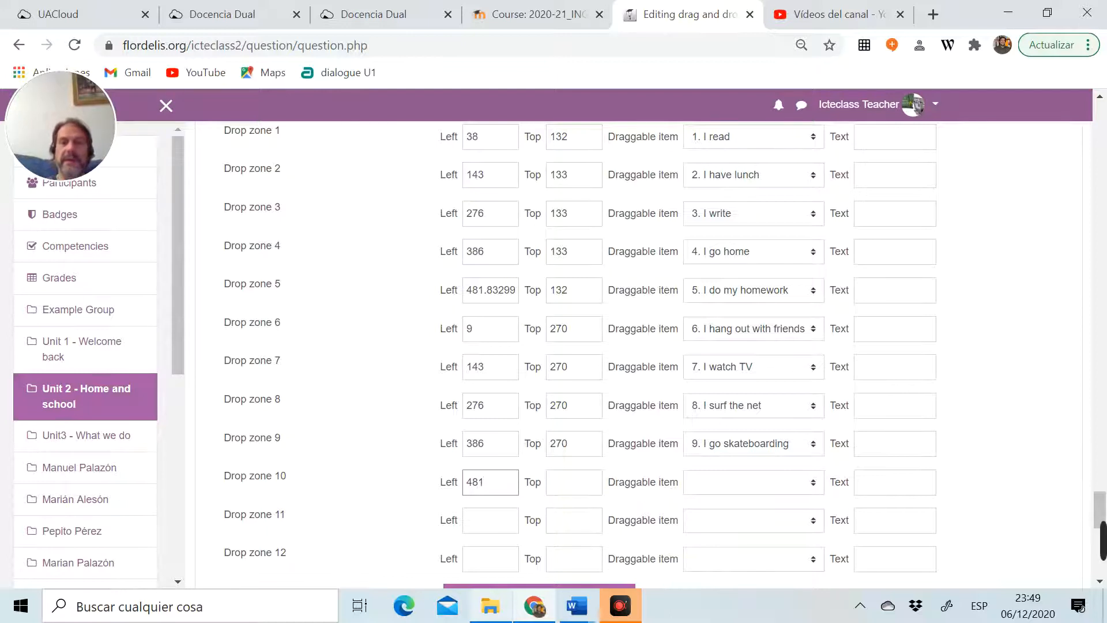
{"action": "key", "text": "Tab"}
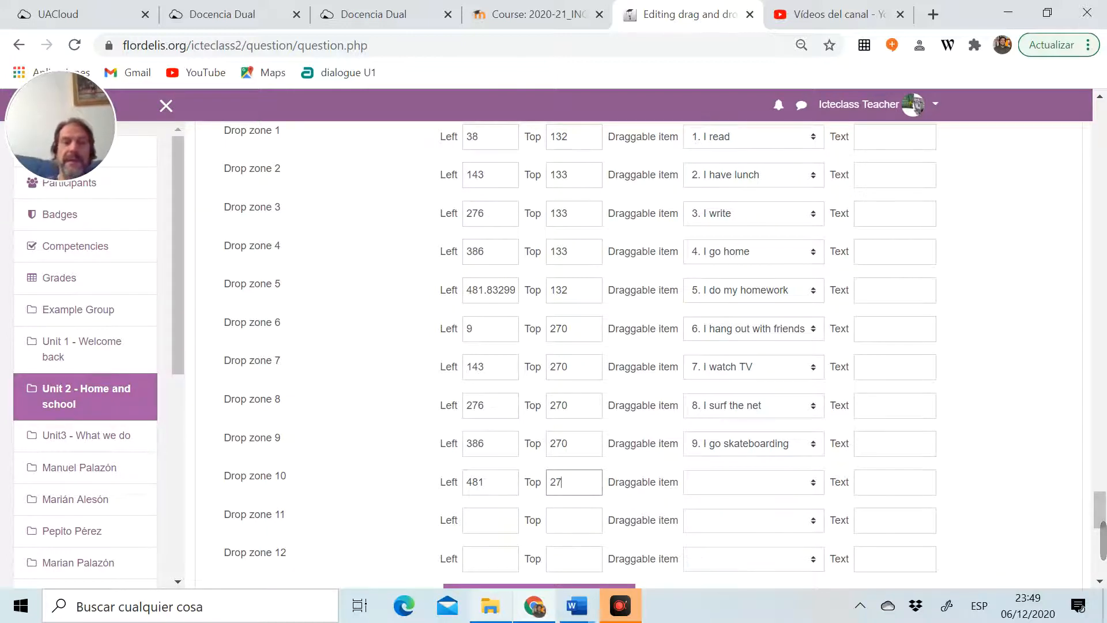
{"action": "left_click", "coordinate": [734, 489]}
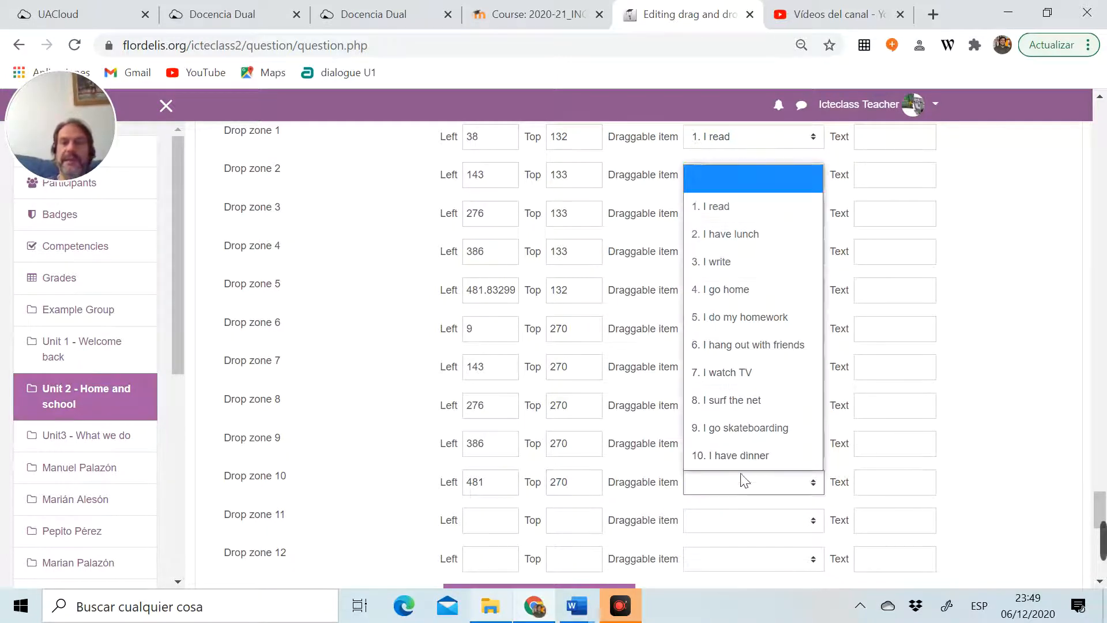
{"action": "left_click", "coordinate": [749, 456]}
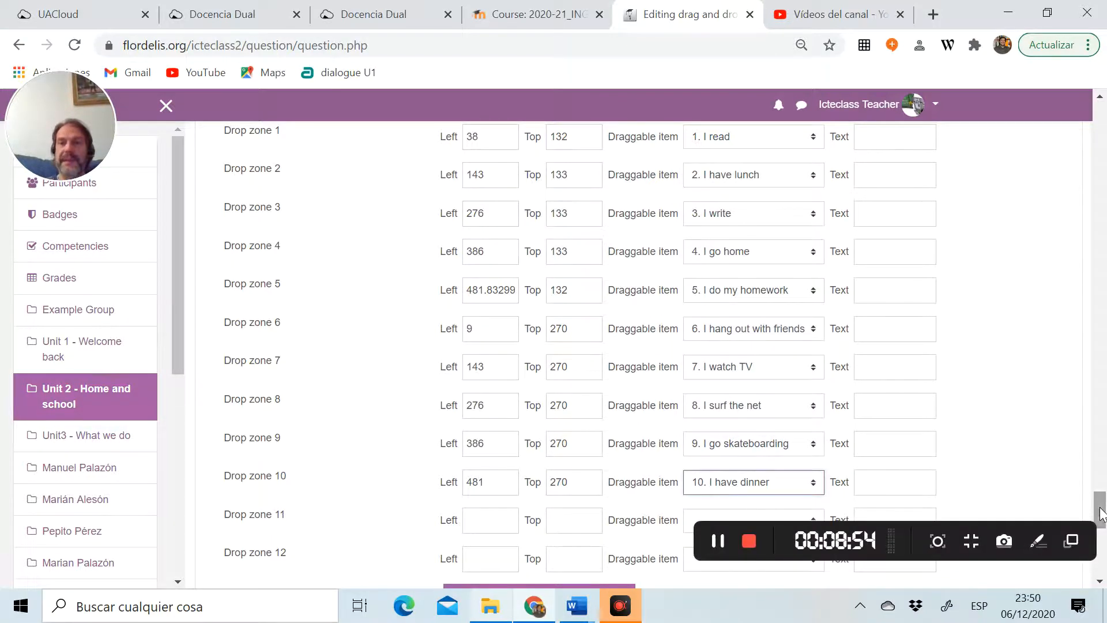
Move drop zones 7 to 10 under their matching pictures on the background image, at left about 152, 256, 360 and 499
{"action": "left_click_drag", "start_coordinate": [1101, 516], "coordinate": [1104, 214]}
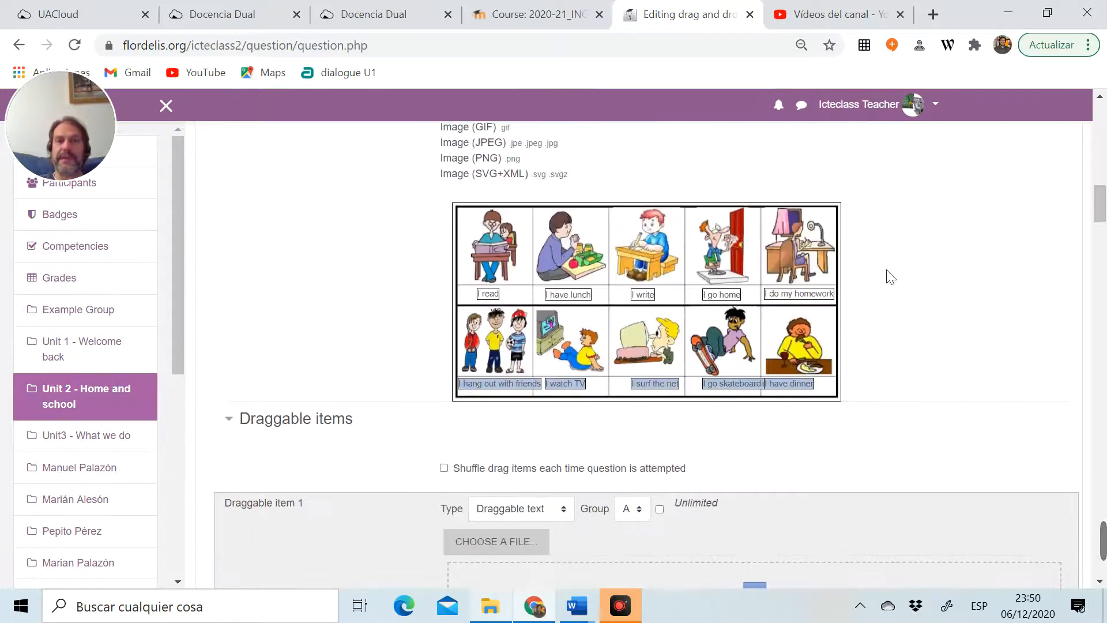
{"action": "left_click_drag", "start_coordinate": [808, 388], "coordinate": [740, 394]}
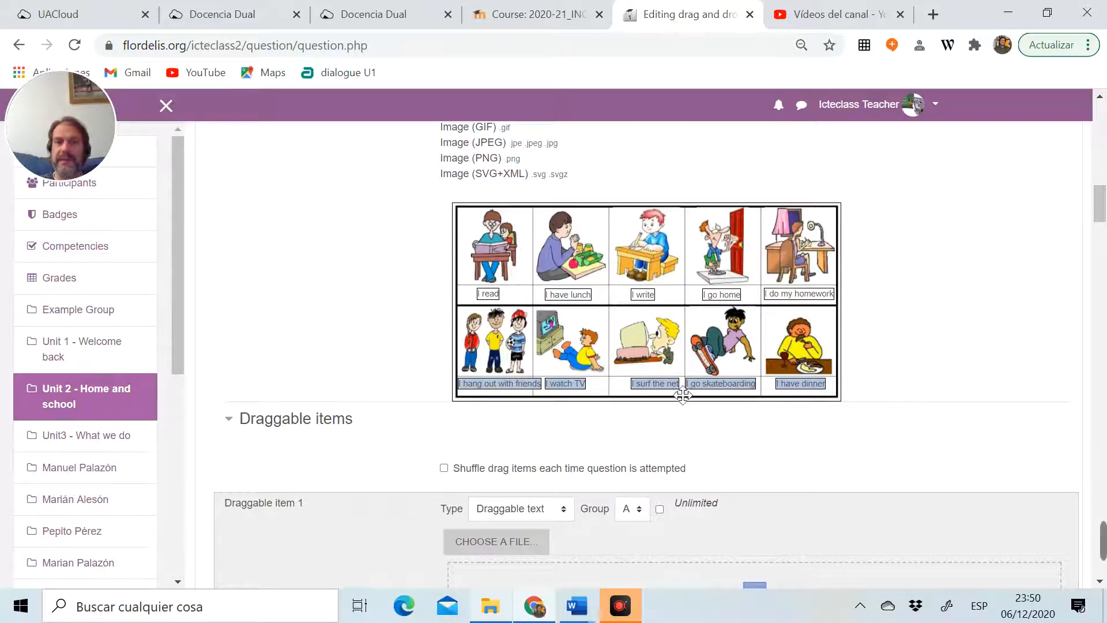
{"action": "left_click_drag", "start_coordinate": [673, 387], "coordinate": [662, 394]}
{"action": "left_click_drag", "start_coordinate": [564, 387], "coordinate": [577, 390]}
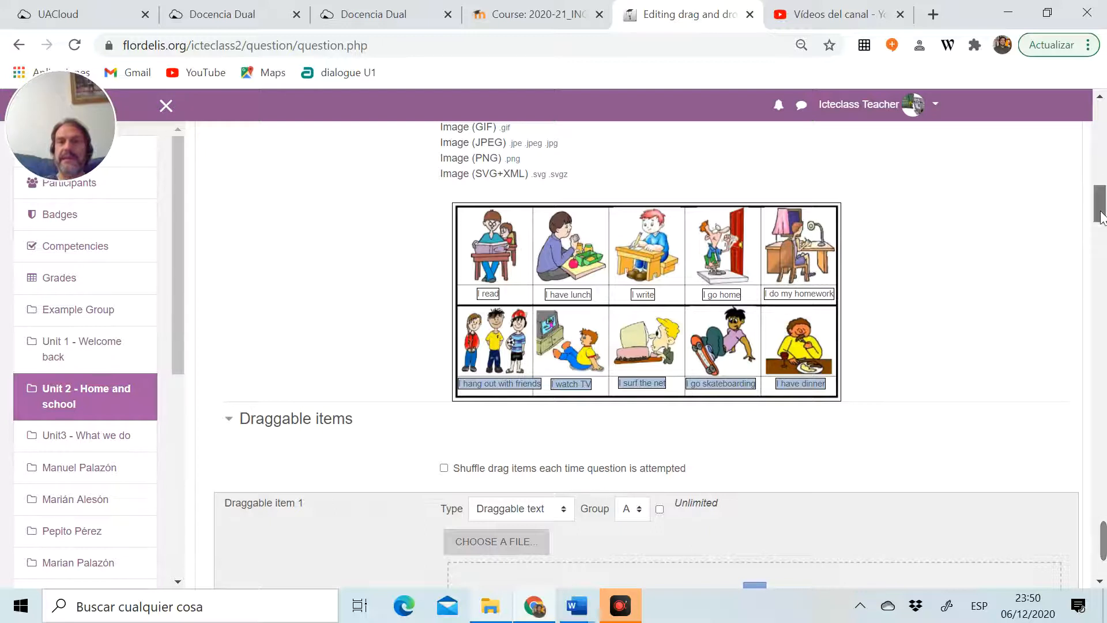
Enable shuffling of the drag items at each question attempt and try to save the question
{"action": "mouse_move", "coordinate": [1102, 217]}
{"action": "left_mouse_down"}
{"action": "mouse_move", "coordinate": [1103, 543]}
{"action": "mouse_move", "coordinate": [1096, 233]}
{"action": "left_mouse_up"}
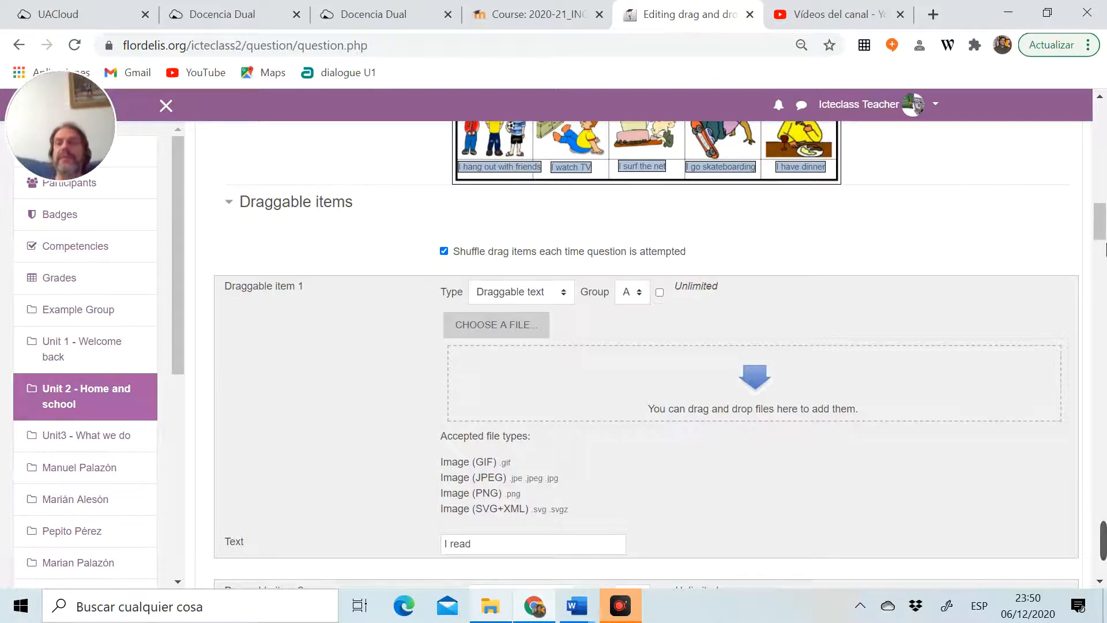
{"action": "left_click_drag", "start_coordinate": [1104, 228], "coordinate": [1104, 548]}
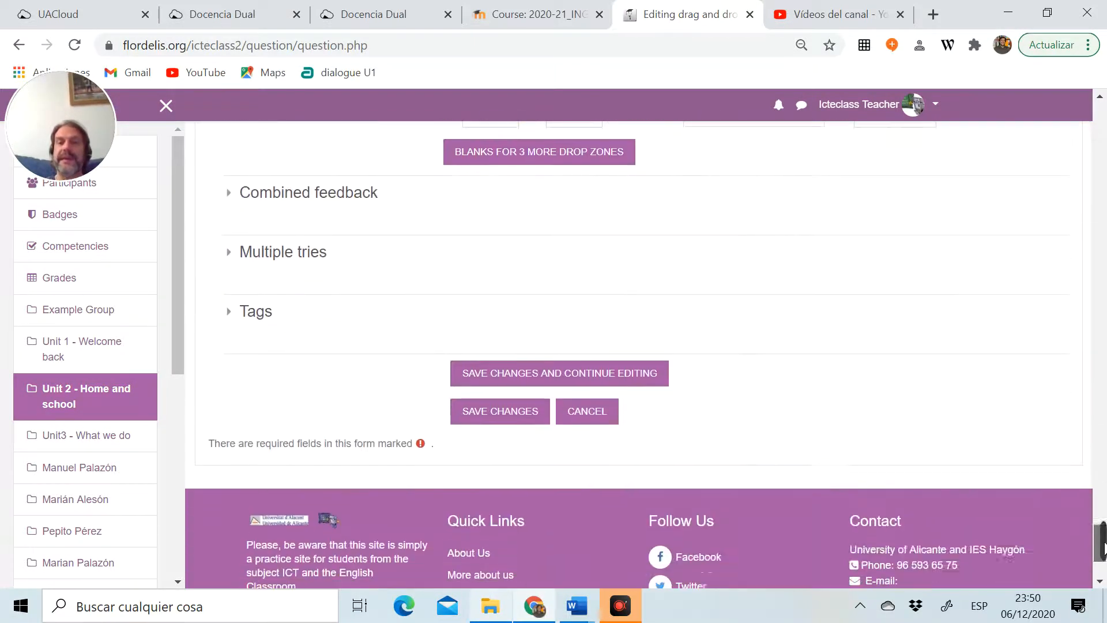
{"action": "left_click", "coordinate": [525, 414]}
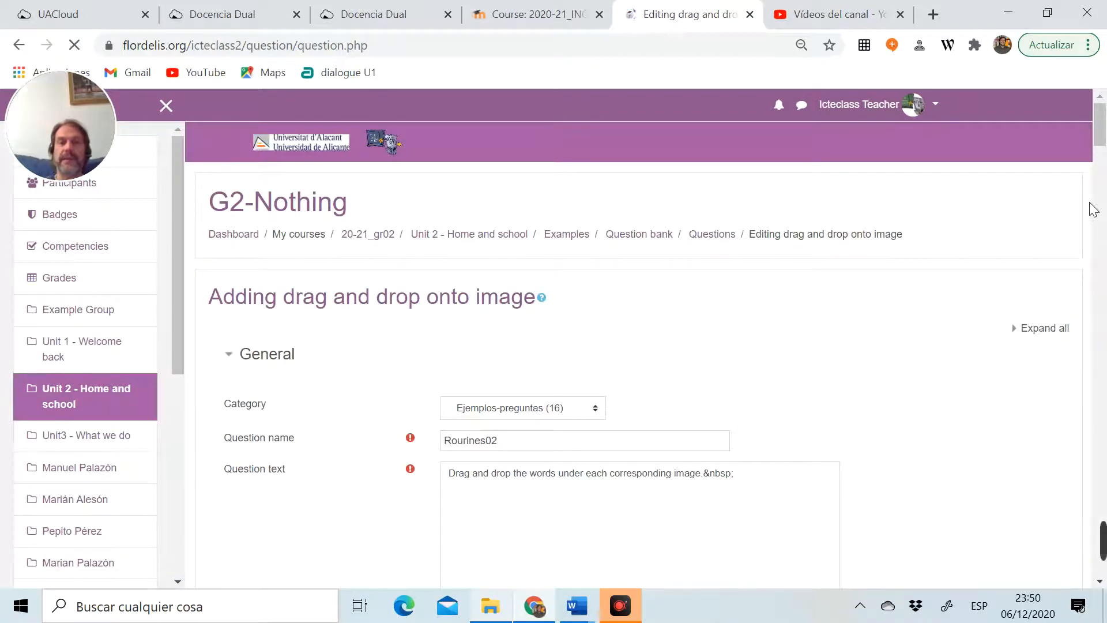
Set the left coordinate of drop zone 5 to the integer 481 and save the question to the question bank
{"action": "scroll", "coordinate": [1098, 144], "scroll_direction": "down", "scroll_amount": 10}
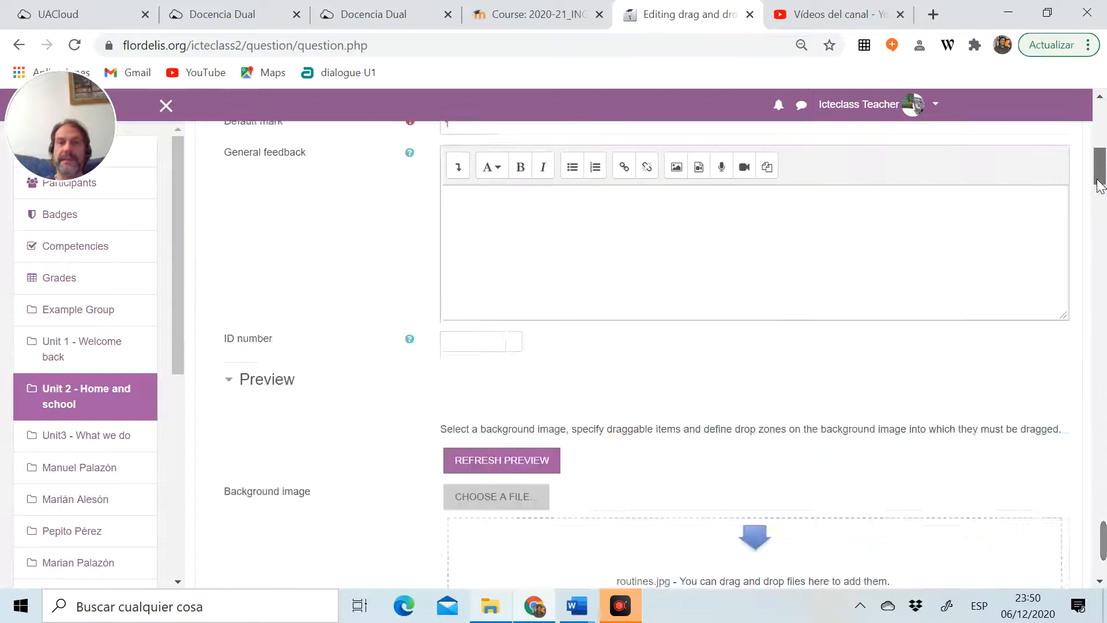
{"action": "left_click_drag", "start_coordinate": [1100, 185], "coordinate": [1099, 195]}
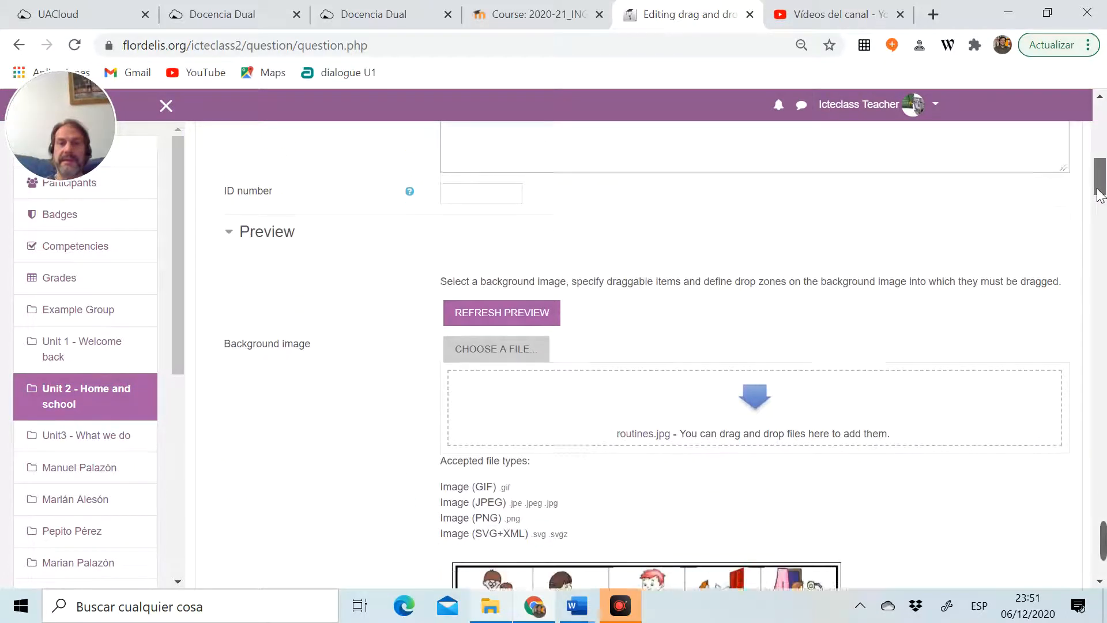
{"action": "scroll", "coordinate": [1099, 194], "scroll_direction": "down", "scroll_amount": 1}
{"action": "left_click_drag", "start_coordinate": [1099, 194], "coordinate": [1080, 517]}
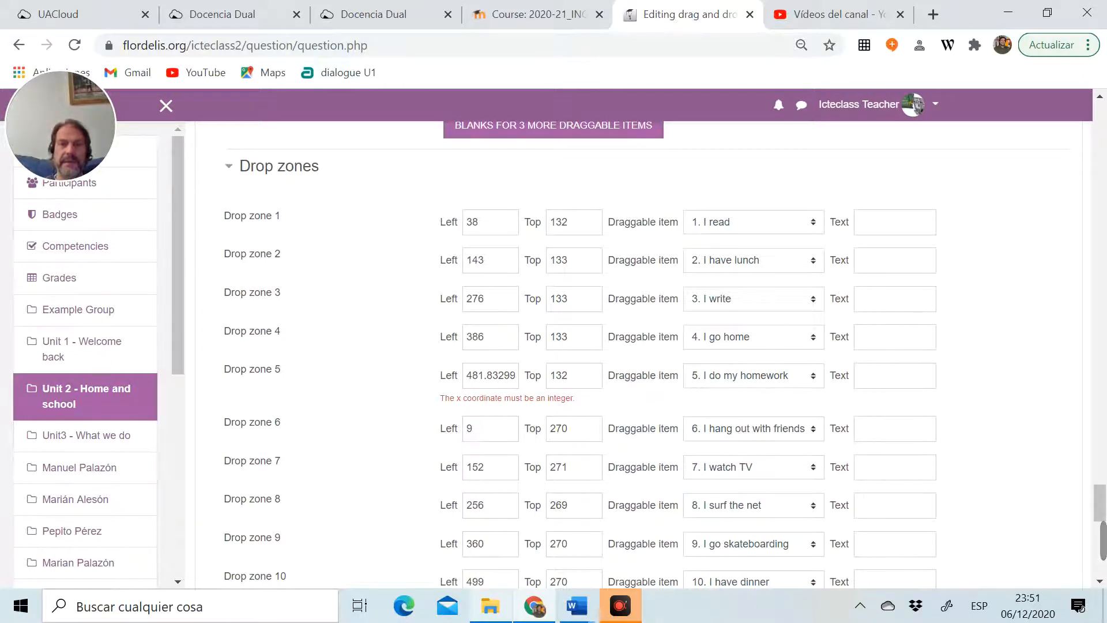
{"action": "key", "text": "ctrl+a"}
{"action": "type", "text": "481"}
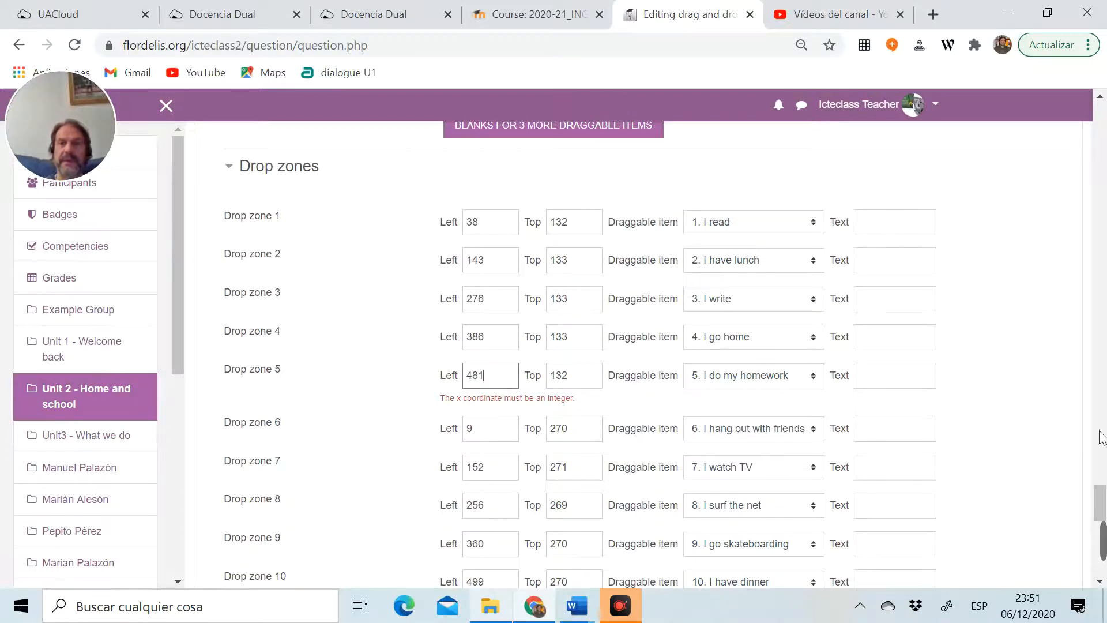
{"action": "left_click_drag", "start_coordinate": [1106, 512], "coordinate": [1105, 567]}
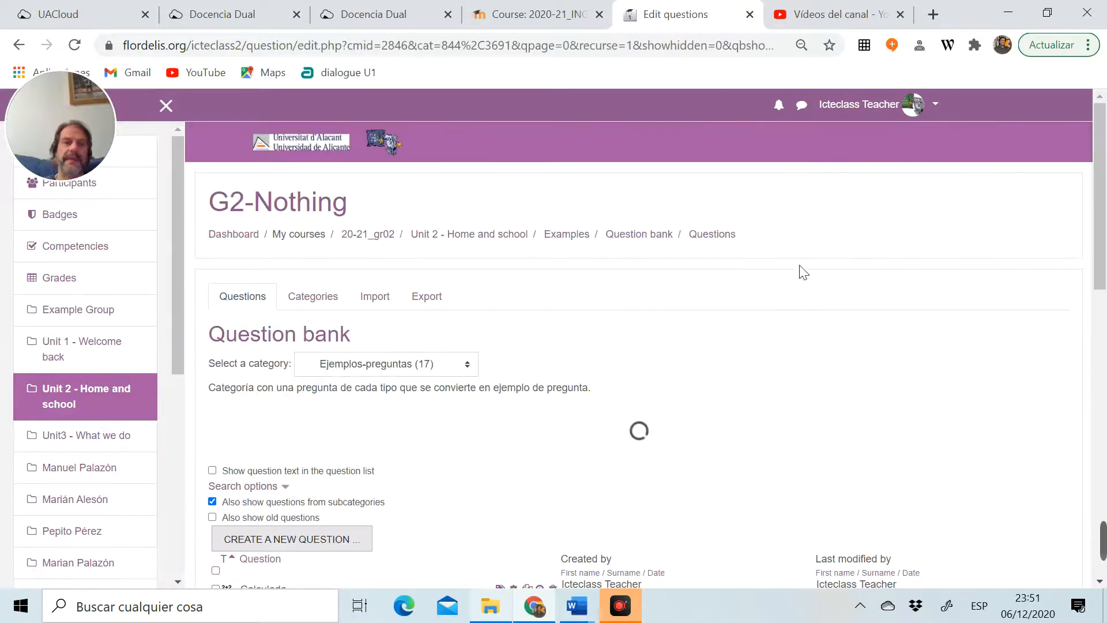
{"action": "left_click_drag", "start_coordinate": [1101, 172], "coordinate": [1102, 266]}
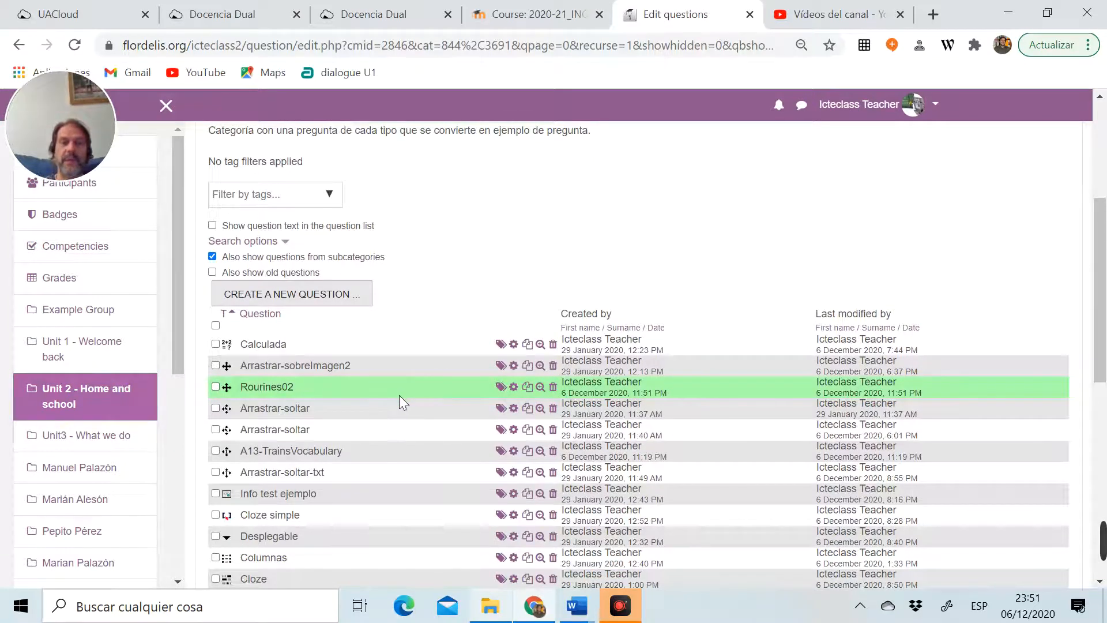
Preview Rourines02 in a maximized window and place "I read", "I have lunch", "I write", "I go home" and "I do my homework" under the upper-row pictures
{"action": "left_click", "coordinate": [541, 386]}
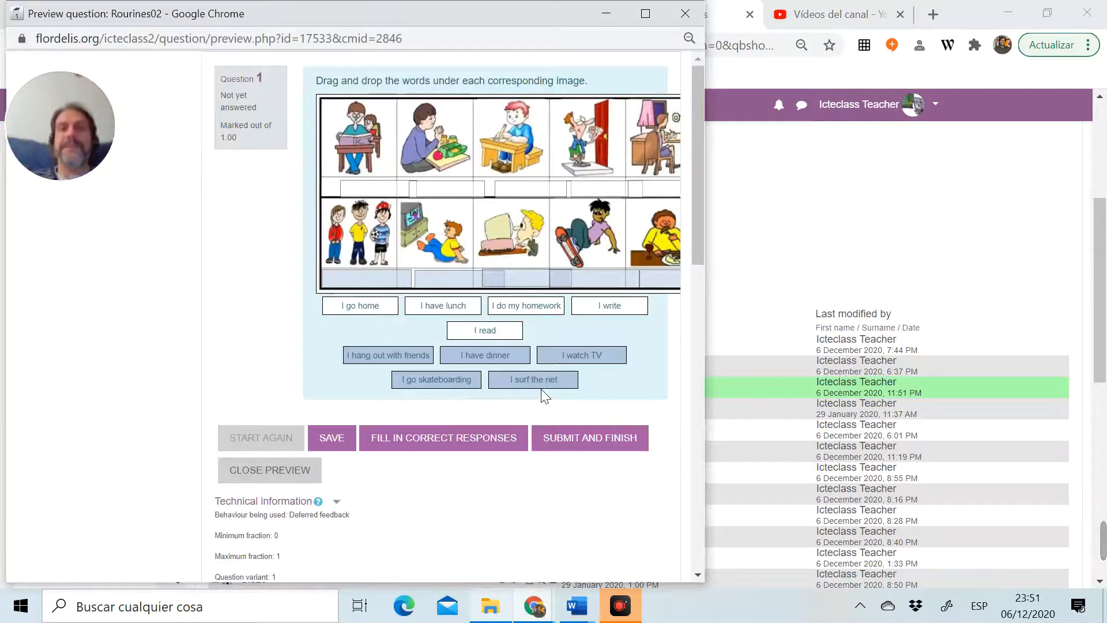
{"action": "left_click", "coordinate": [646, 13]}
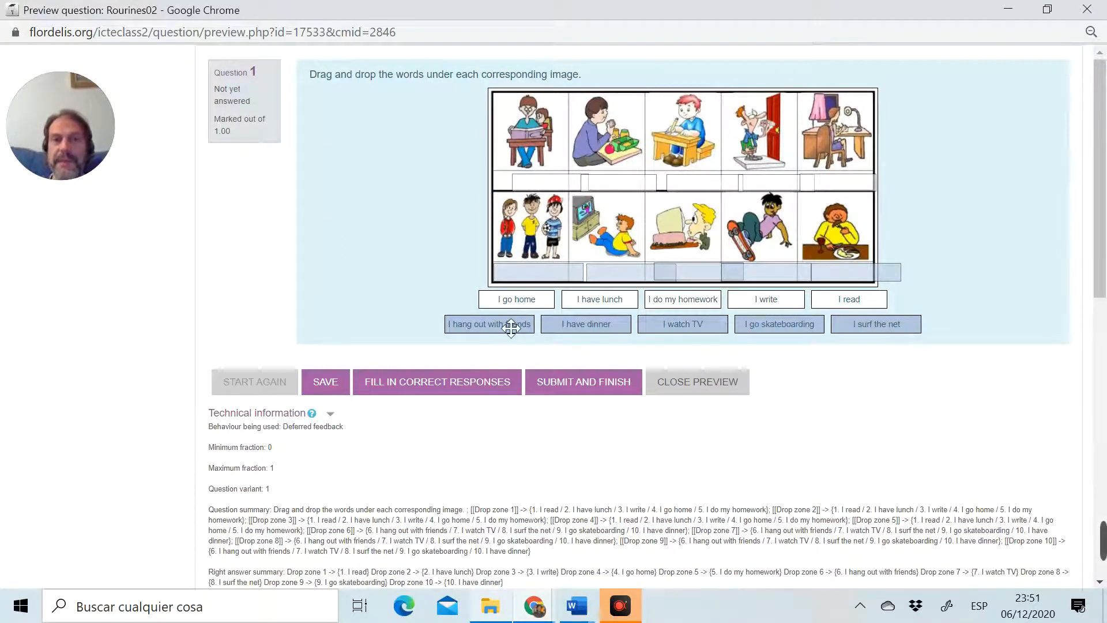
{"action": "left_click_drag", "start_coordinate": [521, 302], "coordinate": [660, 190]}
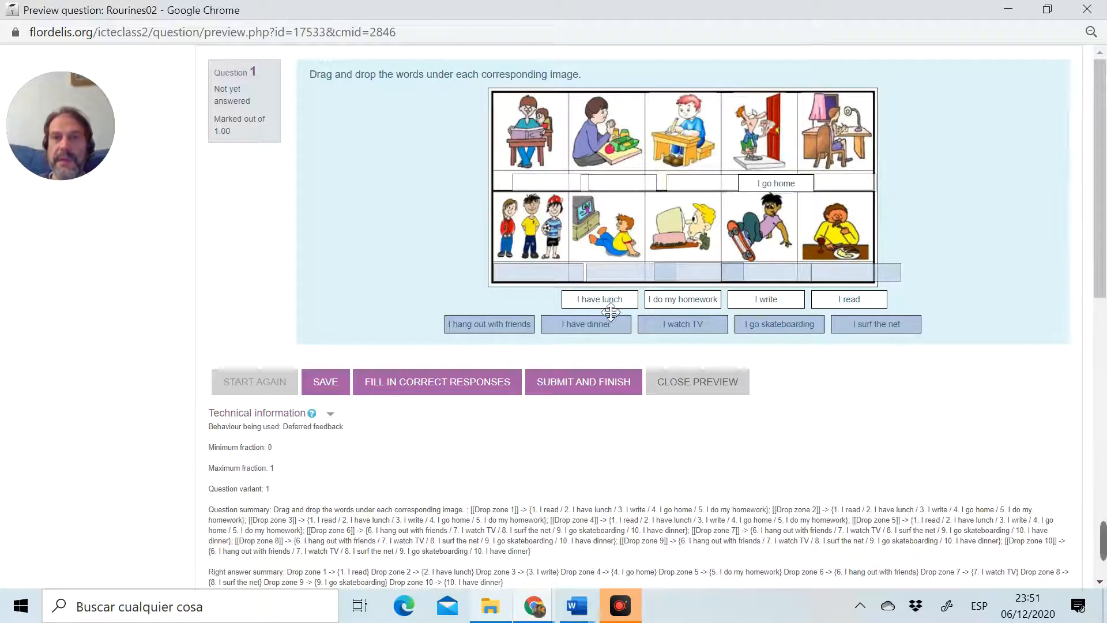
{"action": "left_click_drag", "start_coordinate": [611, 312], "coordinate": [614, 196]}
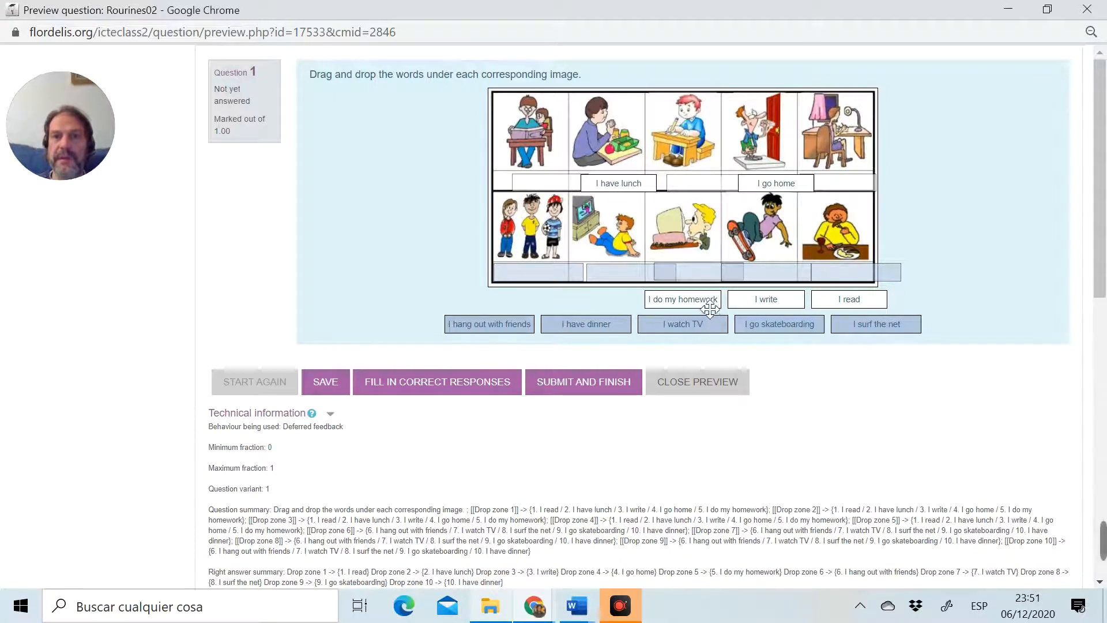
{"action": "left_click_drag", "start_coordinate": [704, 300], "coordinate": [868, 191]}
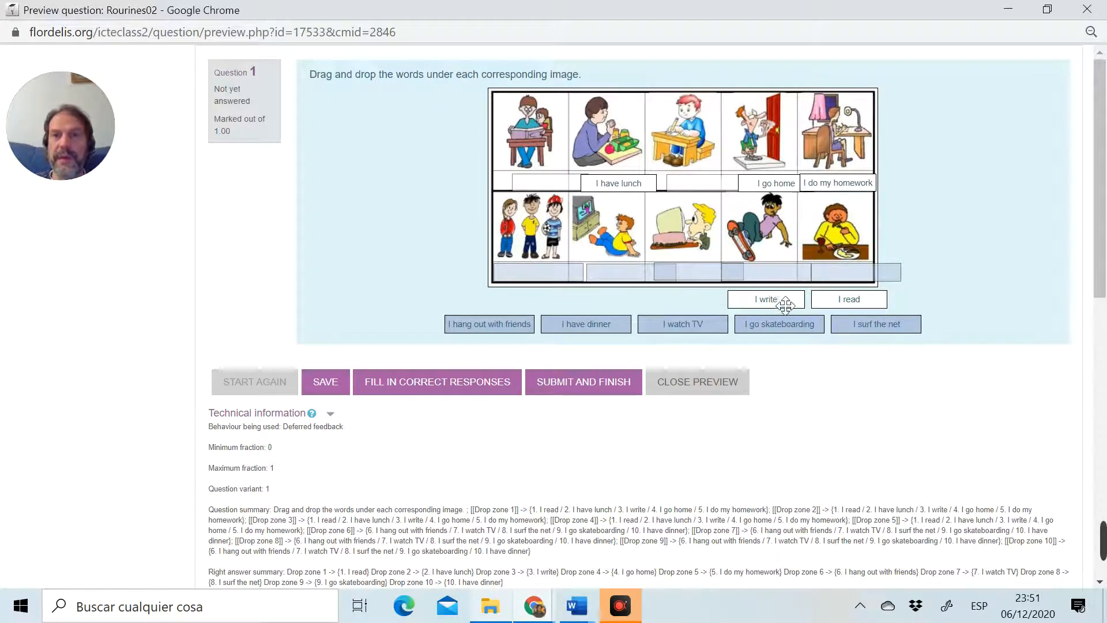
{"action": "left_click_drag", "start_coordinate": [770, 297], "coordinate": [715, 183]}
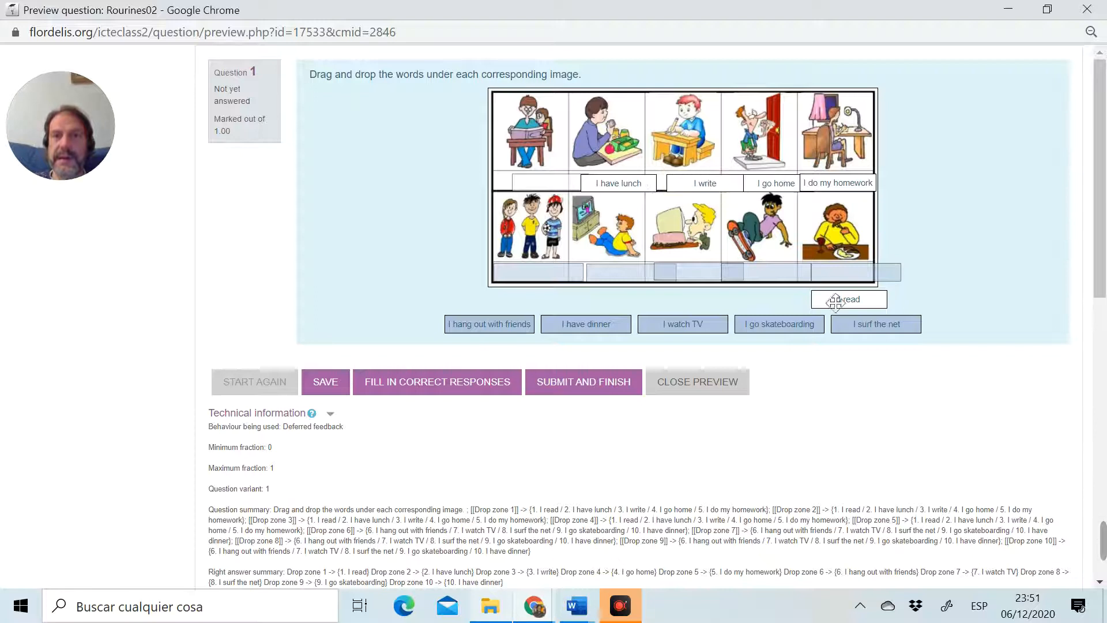
{"action": "left_click_drag", "start_coordinate": [839, 300], "coordinate": [544, 192]}
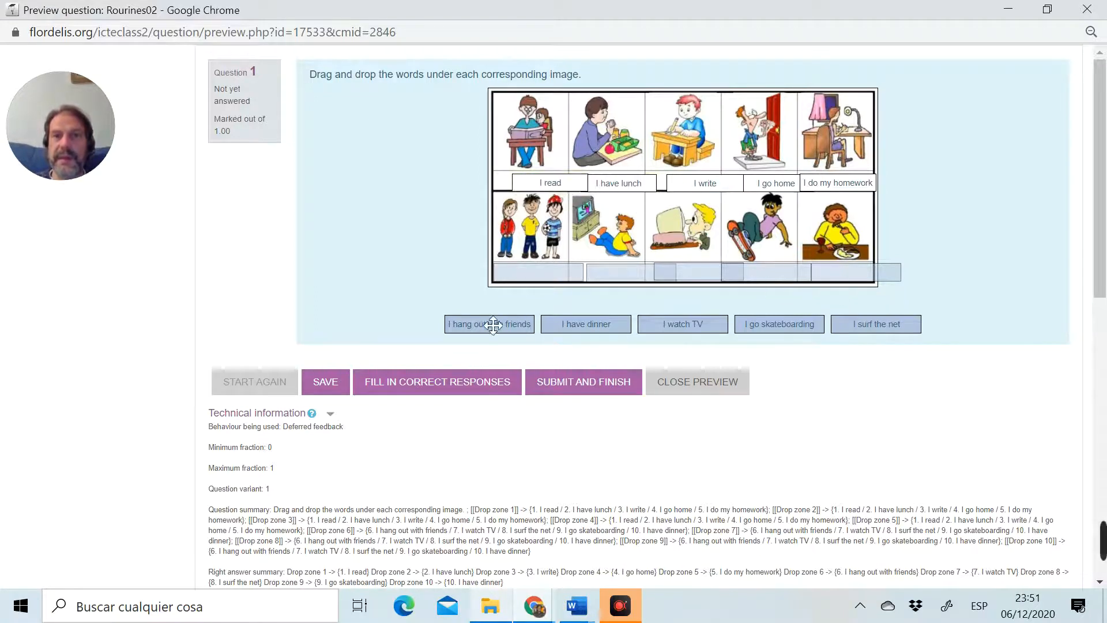
Fill the lower-row drop zones in order with "I hang out with friends", "I surf the net", "I watch TV", "I go skateboarding" and "I have dinner"
{"action": "left_click_drag", "start_coordinate": [485, 326], "coordinate": [506, 281]}
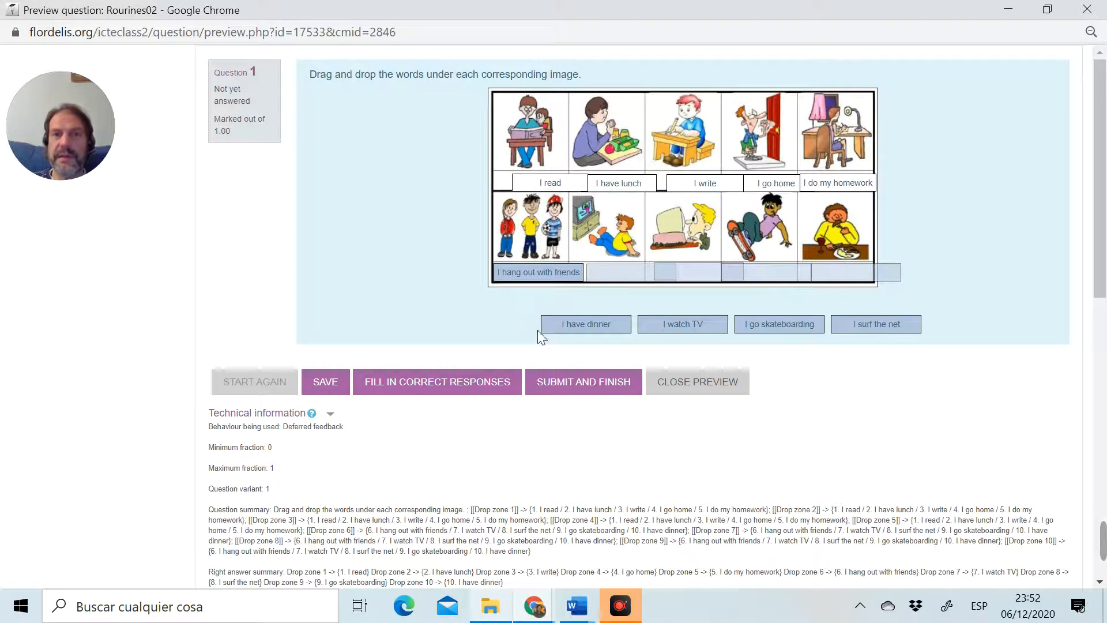
{"action": "left_click_drag", "start_coordinate": [570, 339], "coordinate": [846, 277]}
{"action": "left_click_drag", "start_coordinate": [725, 339], "coordinate": [722, 284]}
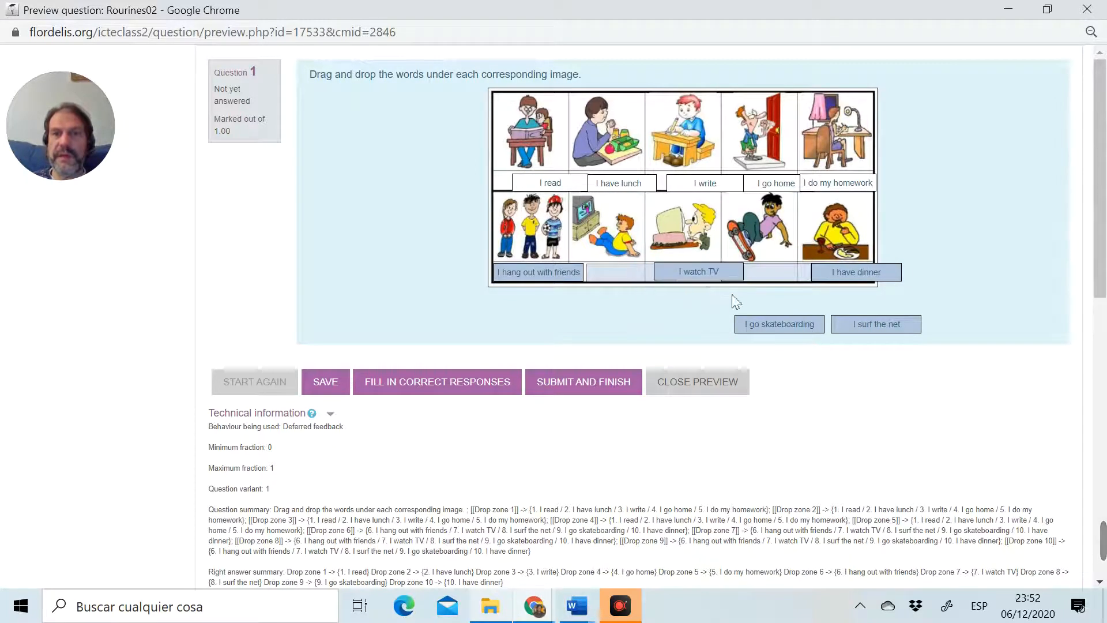
{"action": "left_click_drag", "start_coordinate": [759, 325], "coordinate": [796, 282]}
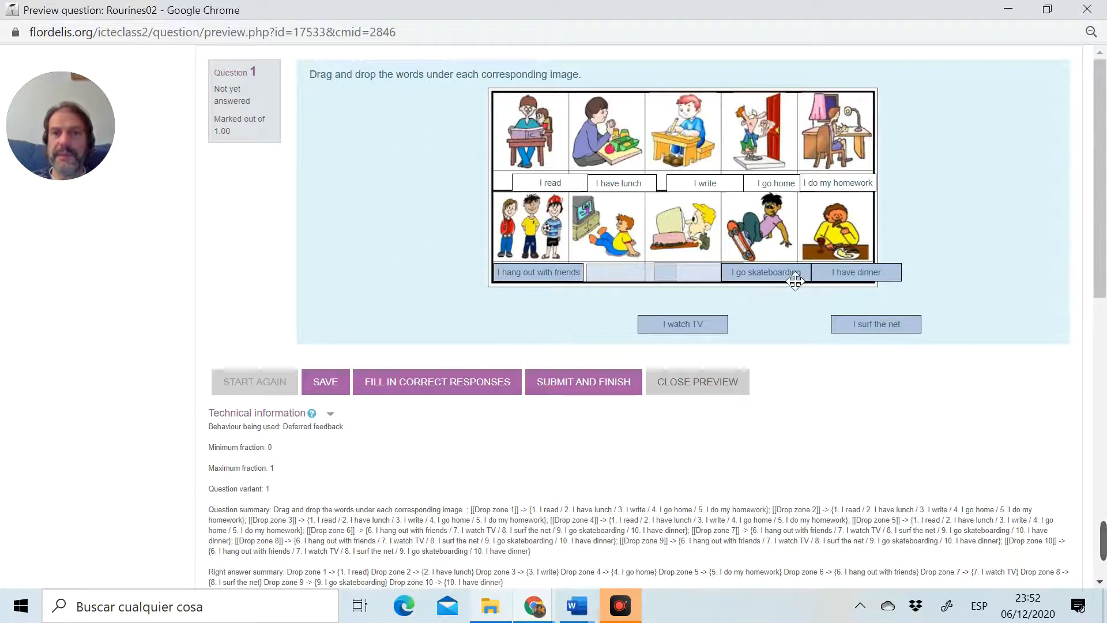
{"action": "left_click_drag", "start_coordinate": [721, 340], "coordinate": [718, 289]}
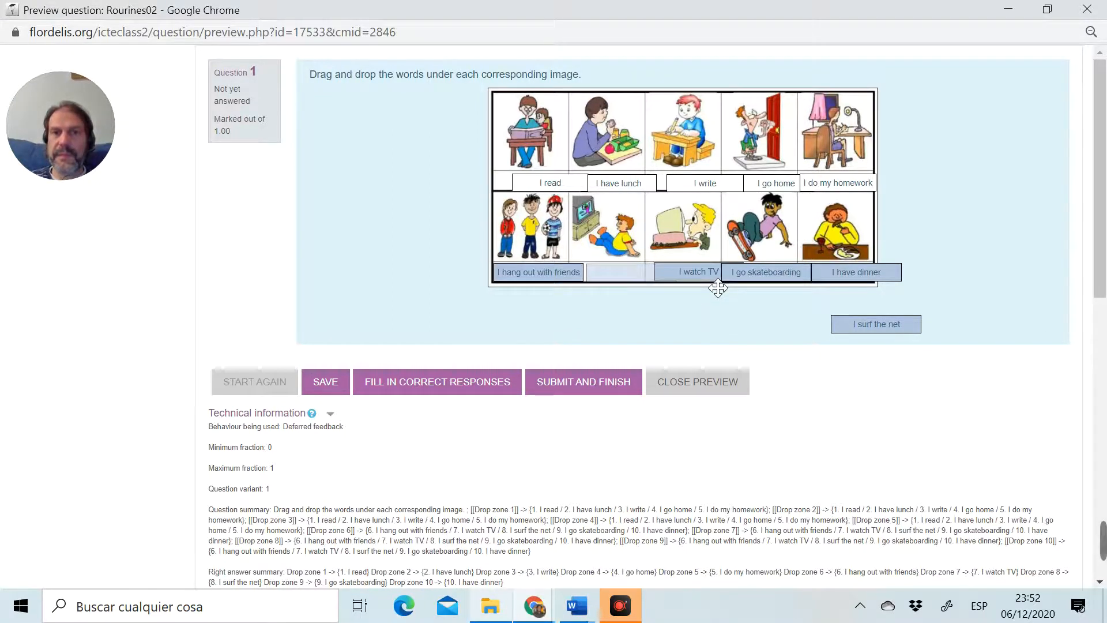
{"action": "left_click_drag", "start_coordinate": [870, 343], "coordinate": [616, 289]}
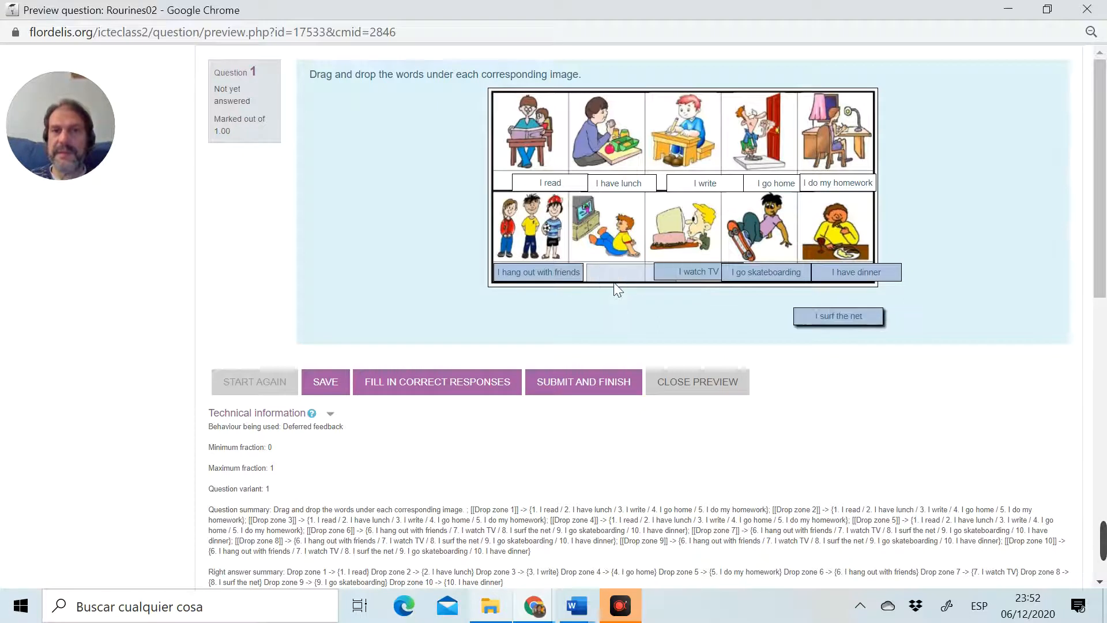
{"action": "left_click_drag", "start_coordinate": [885, 330], "coordinate": [639, 283]}
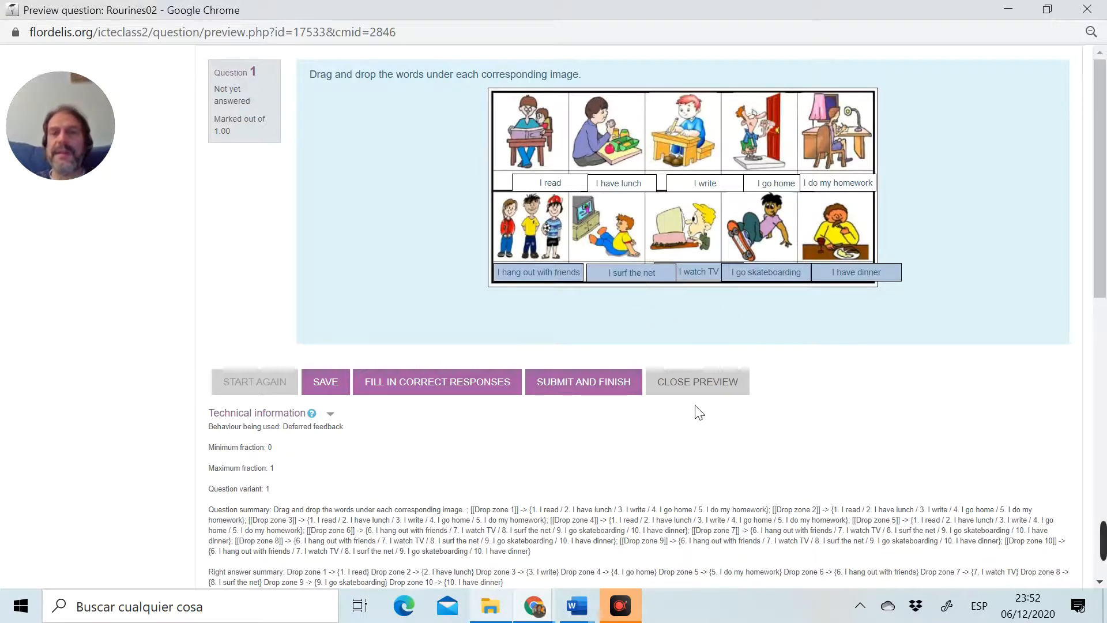
Submit and finish the attempt, checking its feedback and response summary before closing the preview
{"action": "left_click", "coordinate": [559, 385]}
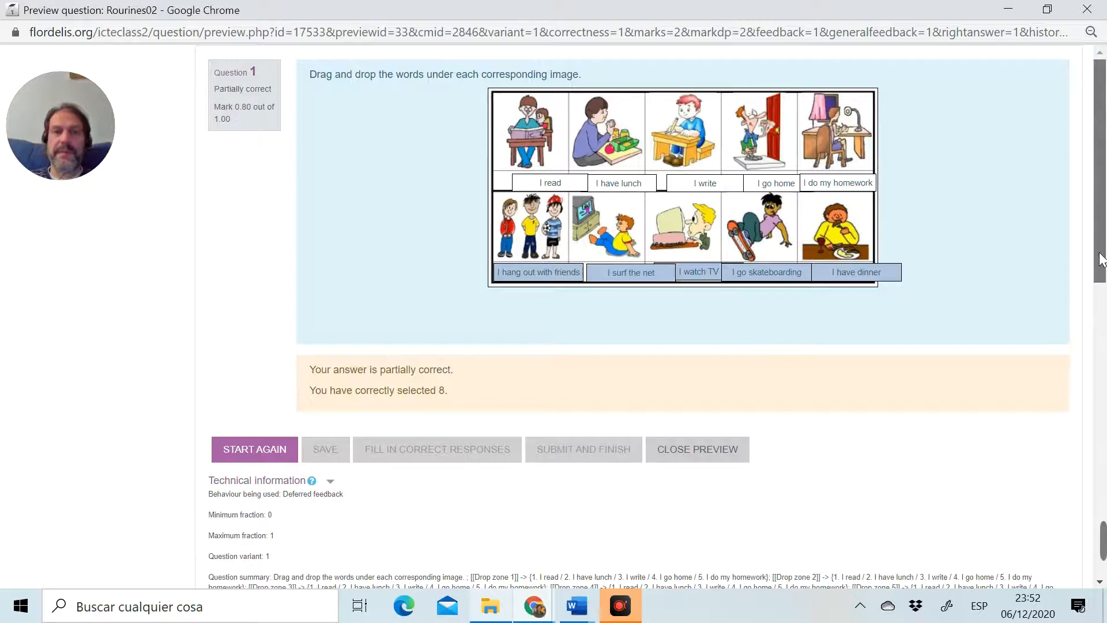
{"action": "left_click_drag", "start_coordinate": [1102, 259], "coordinate": [1061, 443]}
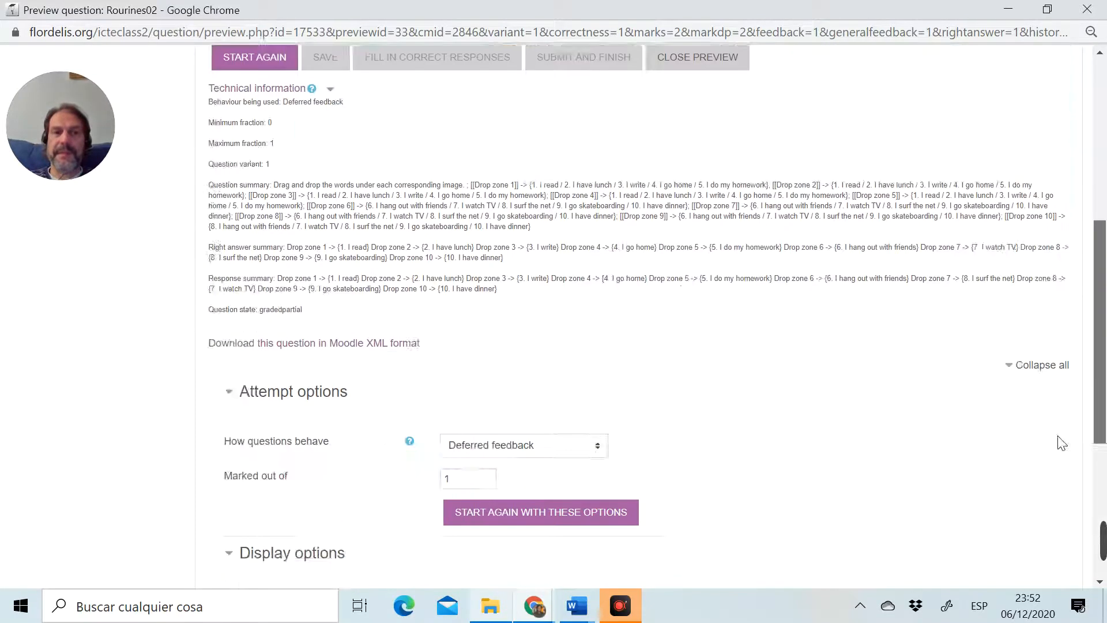
{"action": "scroll", "coordinate": [1061, 443], "scroll_direction": "down", "scroll_amount": 1}
{"action": "scroll", "coordinate": [1058, 450], "scroll_direction": "up", "scroll_amount": 8}
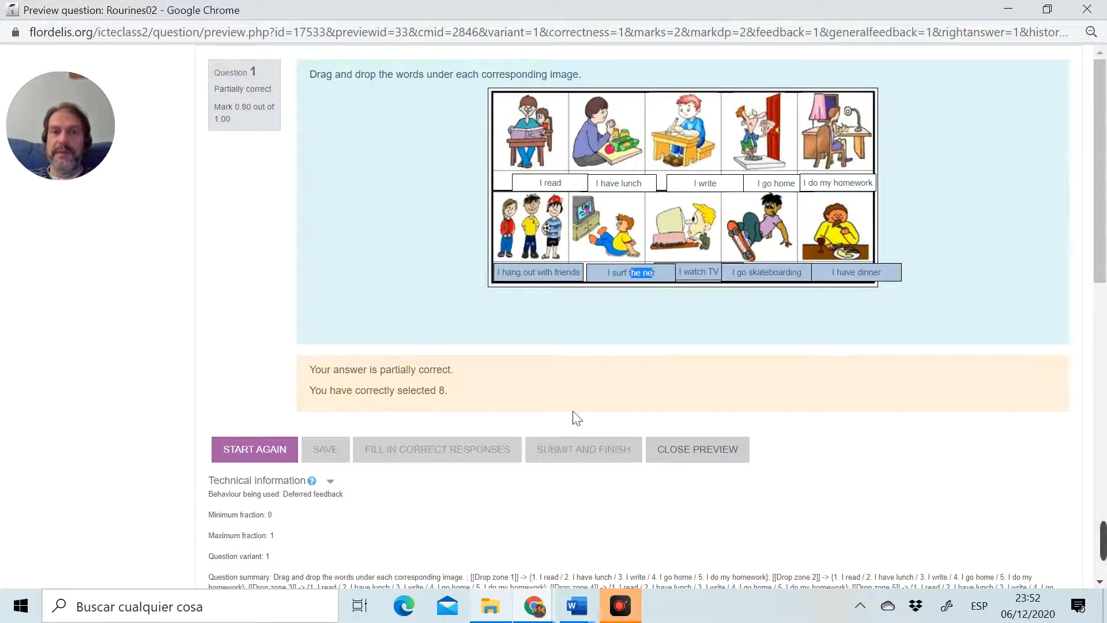
{"action": "left_click", "coordinate": [681, 455]}
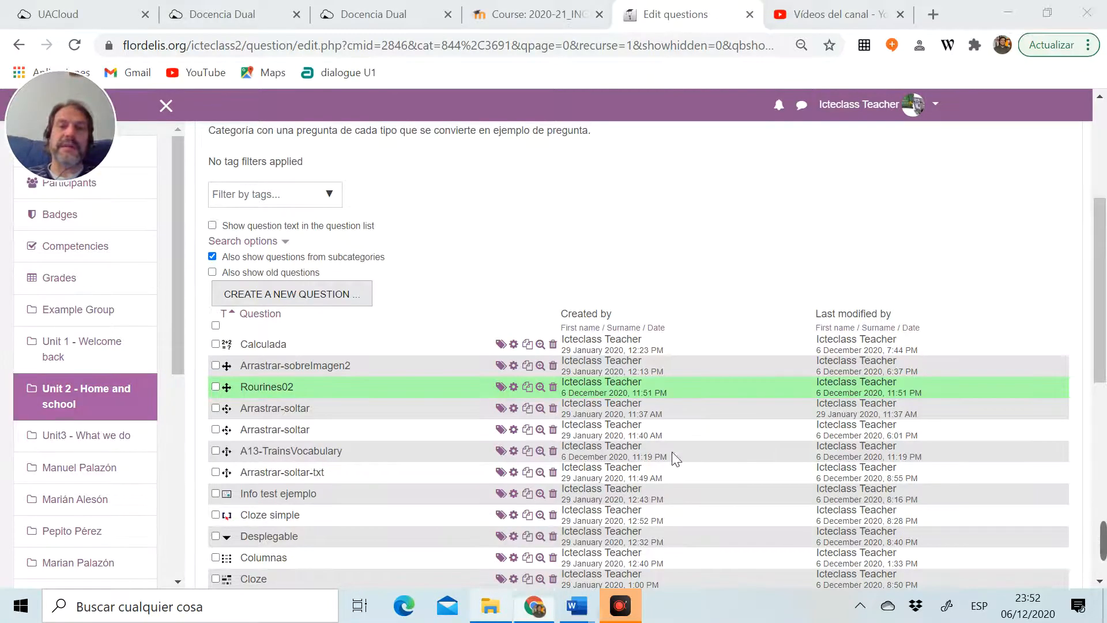
Preview Rourines02 again in a maximized window, placing "I surf the net" under the computer picture and "I have dinner" under the eating picture
{"action": "left_click", "coordinate": [540, 387]}
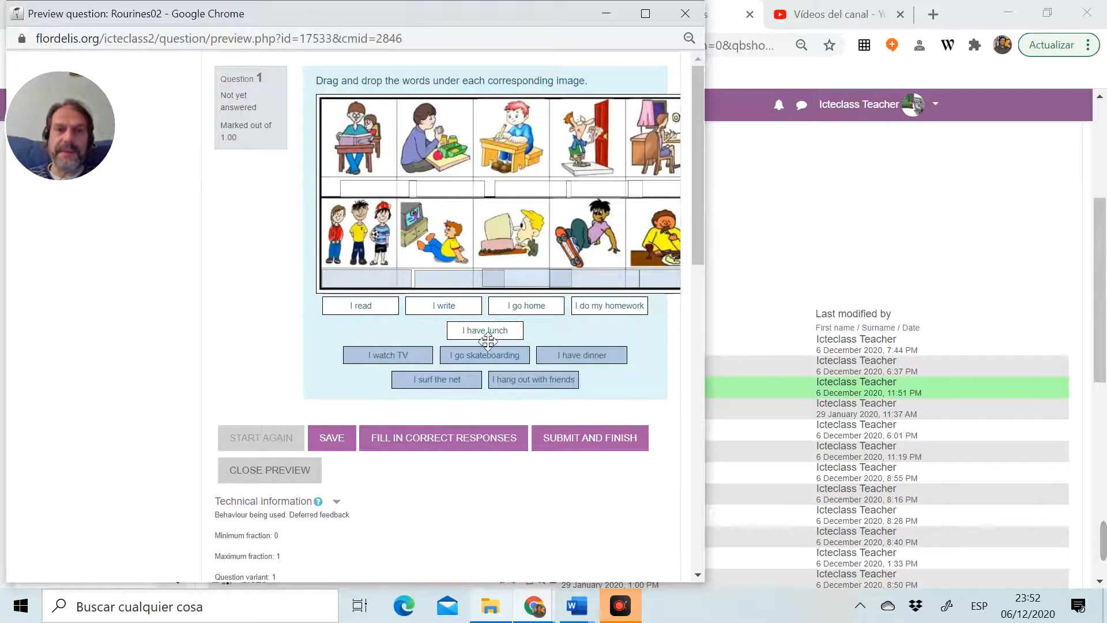
{"action": "left_click_drag", "start_coordinate": [467, 378], "coordinate": [562, 281]}
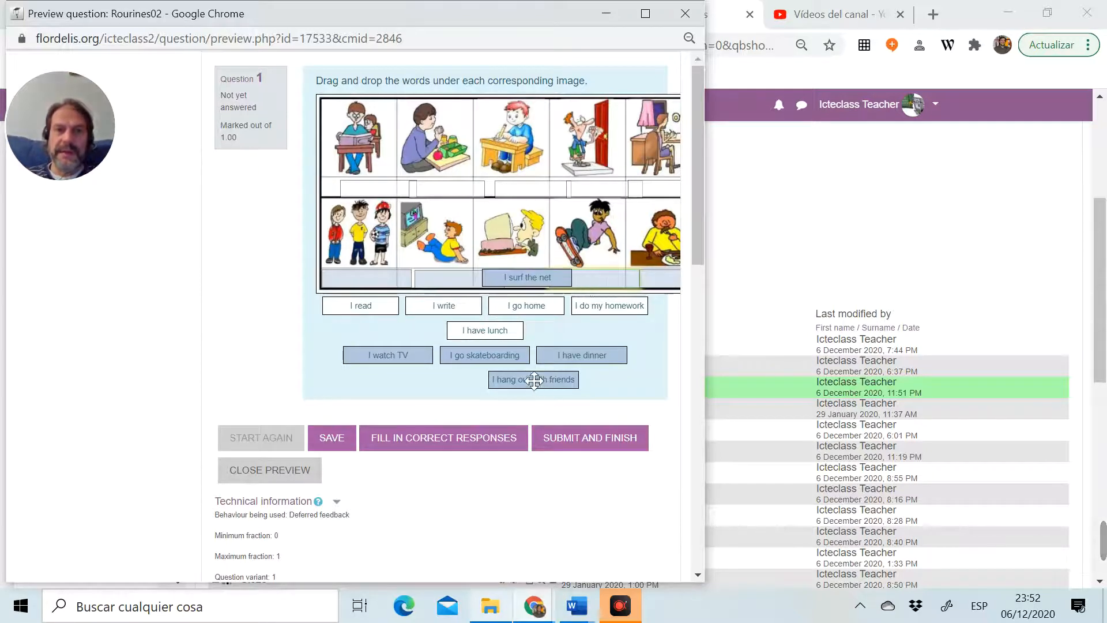
{"action": "left_click_drag", "start_coordinate": [584, 364], "coordinate": [679, 283]}
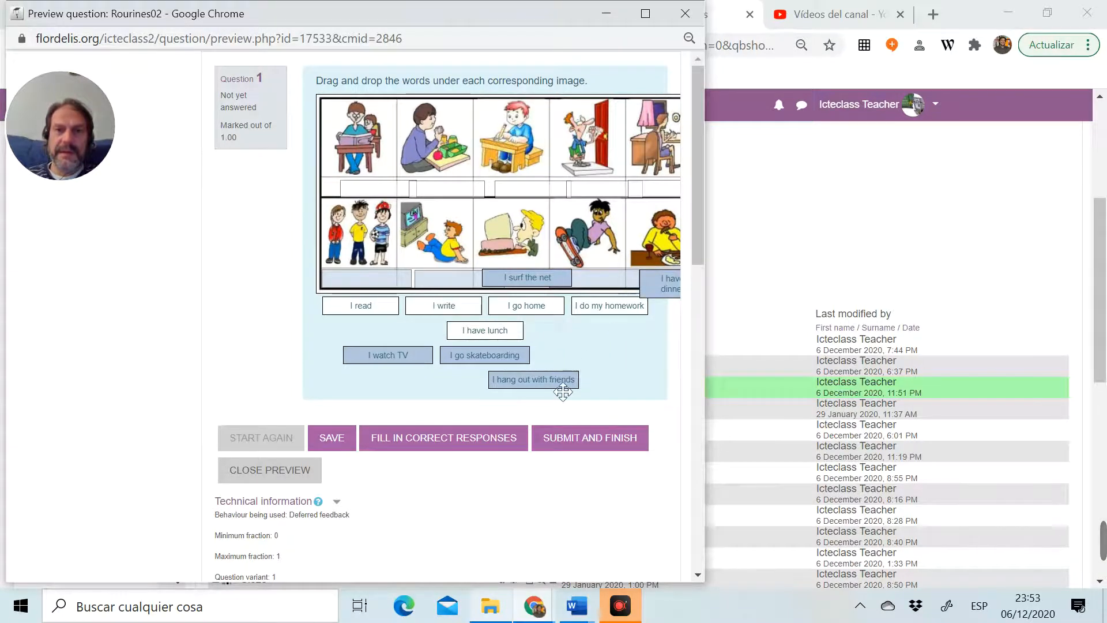
{"action": "left_click", "coordinate": [646, 13]}
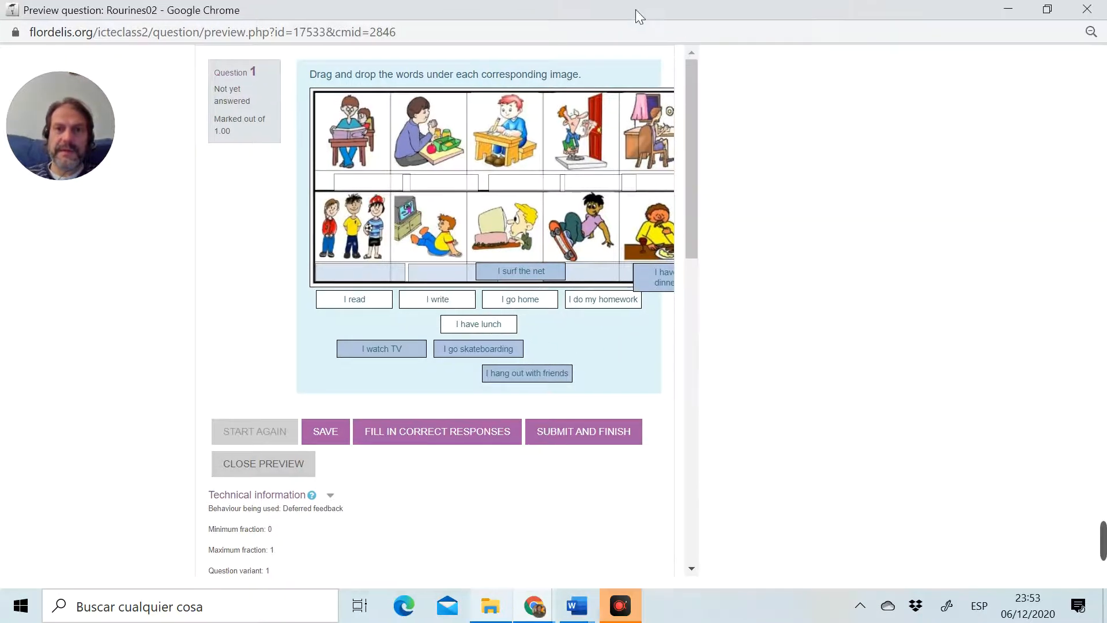
Place "I hang out with friends", "I watch TV" and "I go skateboarding" under their matching lower-row pictures
{"action": "left_click_drag", "start_coordinate": [589, 340], "coordinate": [775, 286]}
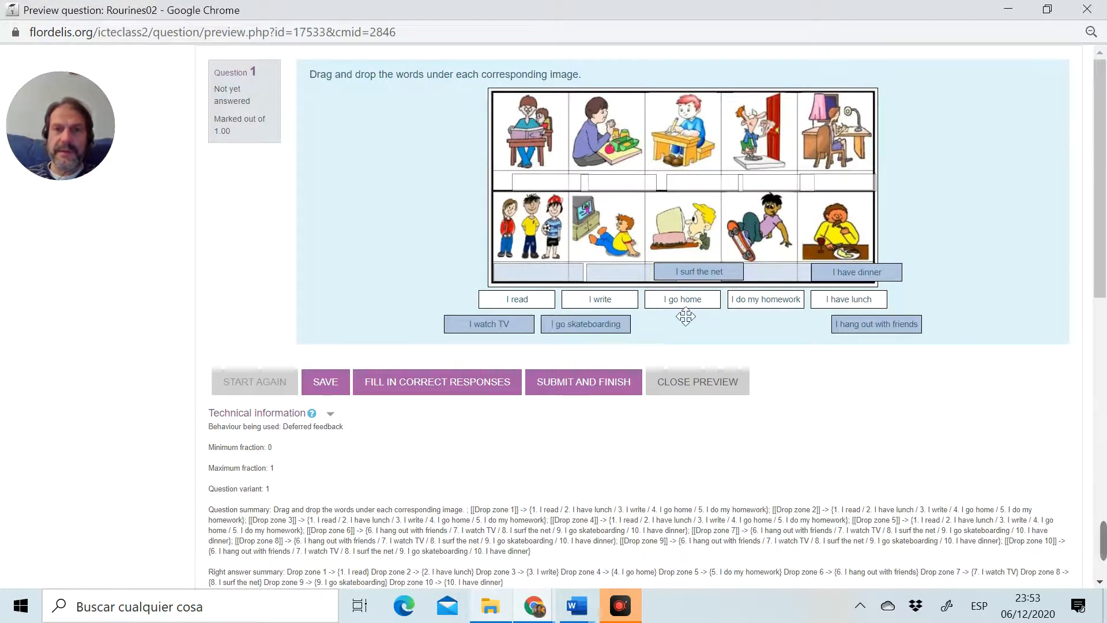
{"action": "left_click_drag", "start_coordinate": [853, 328], "coordinate": [504, 263]}
{"action": "left_click_drag", "start_coordinate": [872, 312], "coordinate": [515, 260]}
{"action": "left_click_drag", "start_coordinate": [489, 323], "coordinate": [632, 279]}
{"action": "left_click_drag", "start_coordinate": [612, 333], "coordinate": [802, 289]}
{"action": "left_click_drag", "start_coordinate": [630, 336], "coordinate": [810, 280]}
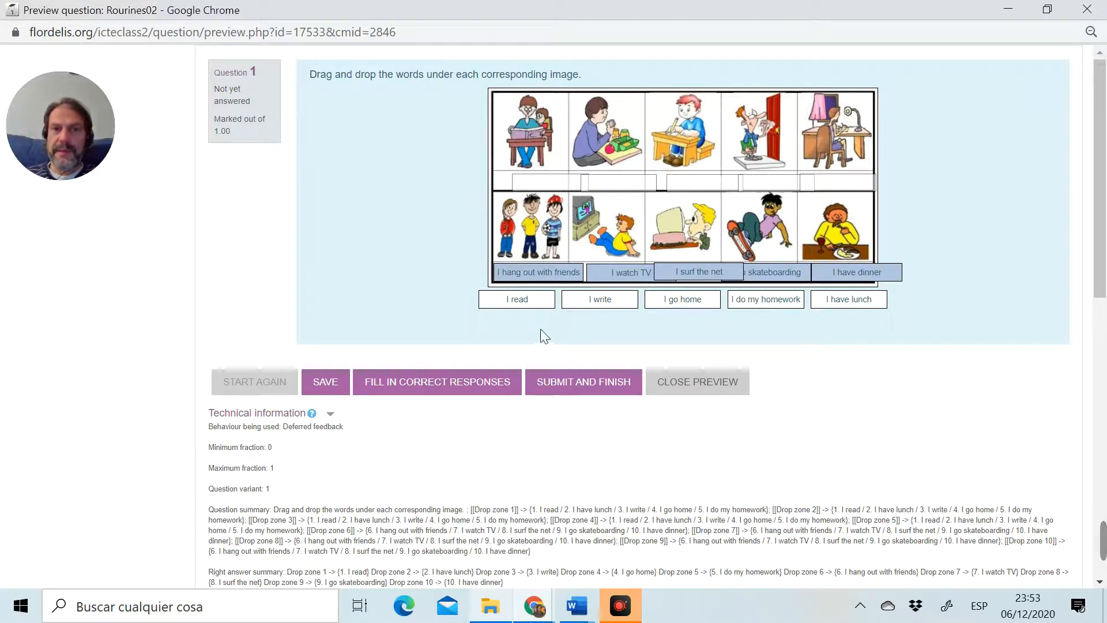
Match "I read", "I have lunch", "I write", "I go home" and "I do my homework" to the upper-row pictures and submit the attempt
{"action": "left_click_drag", "start_coordinate": [542, 305], "coordinate": [714, 199]}
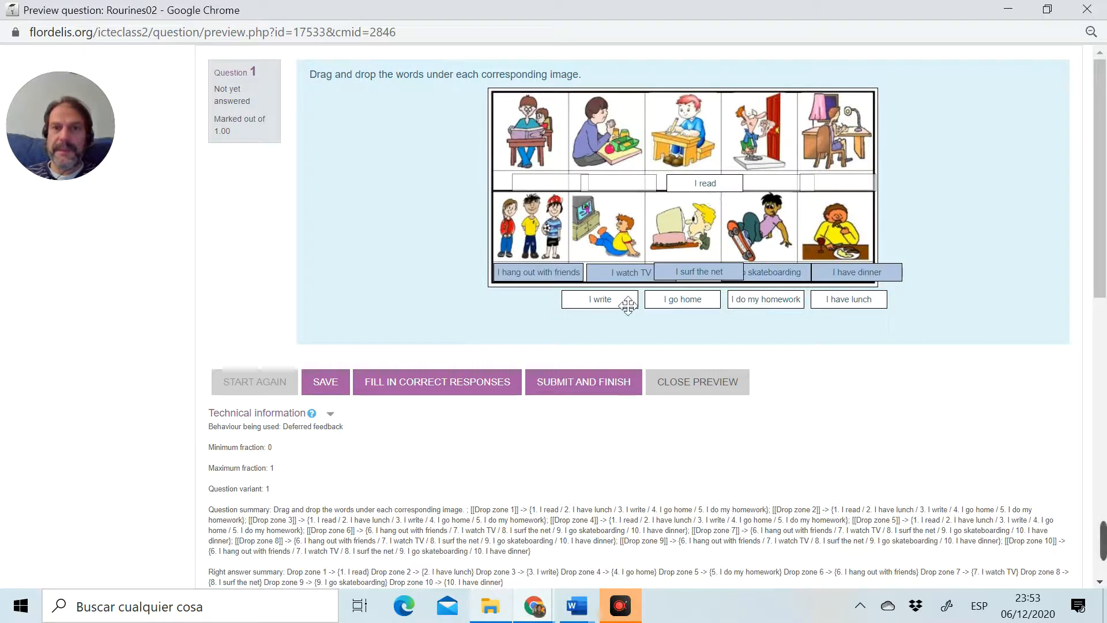
{"action": "left_click_drag", "start_coordinate": [625, 302], "coordinate": [700, 179]}
{"action": "left_click_drag", "start_coordinate": [528, 306], "coordinate": [551, 185]}
{"action": "left_click_drag", "start_coordinate": [624, 311], "coordinate": [728, 193]}
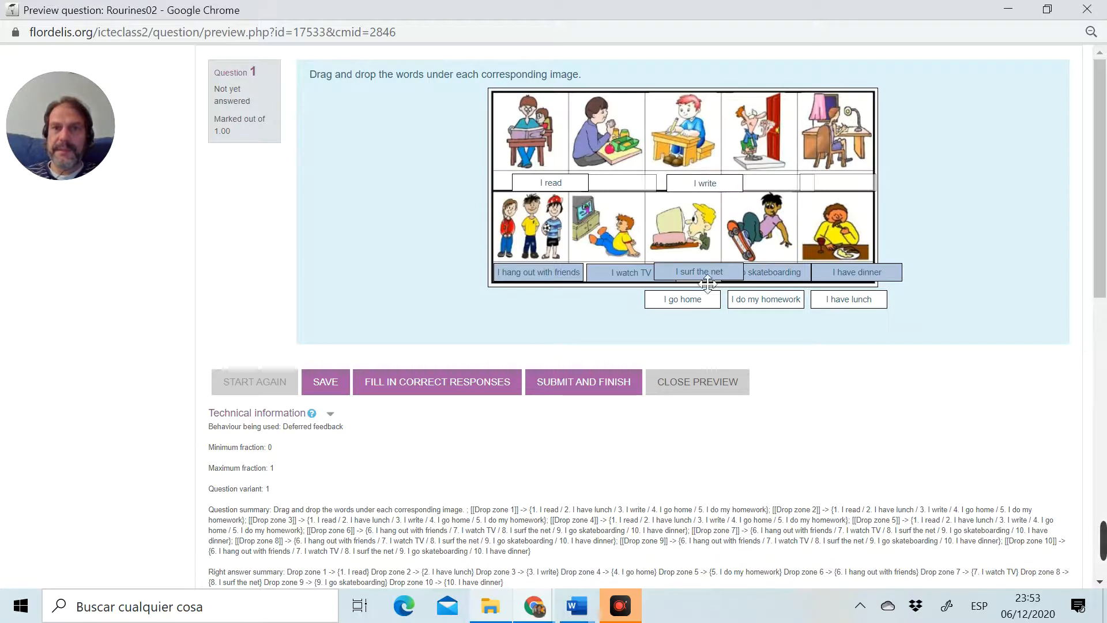
{"action": "left_click_drag", "start_coordinate": [703, 305], "coordinate": [787, 185]}
{"action": "left_click_drag", "start_coordinate": [789, 315], "coordinate": [863, 199]}
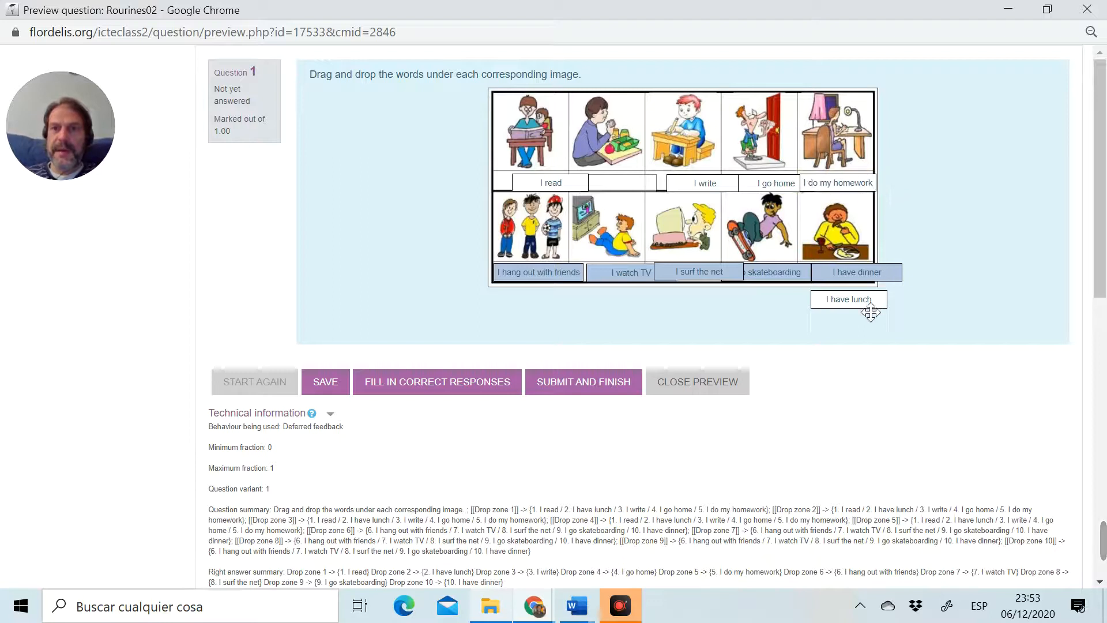
{"action": "left_click_drag", "start_coordinate": [866, 306], "coordinate": [653, 190]}
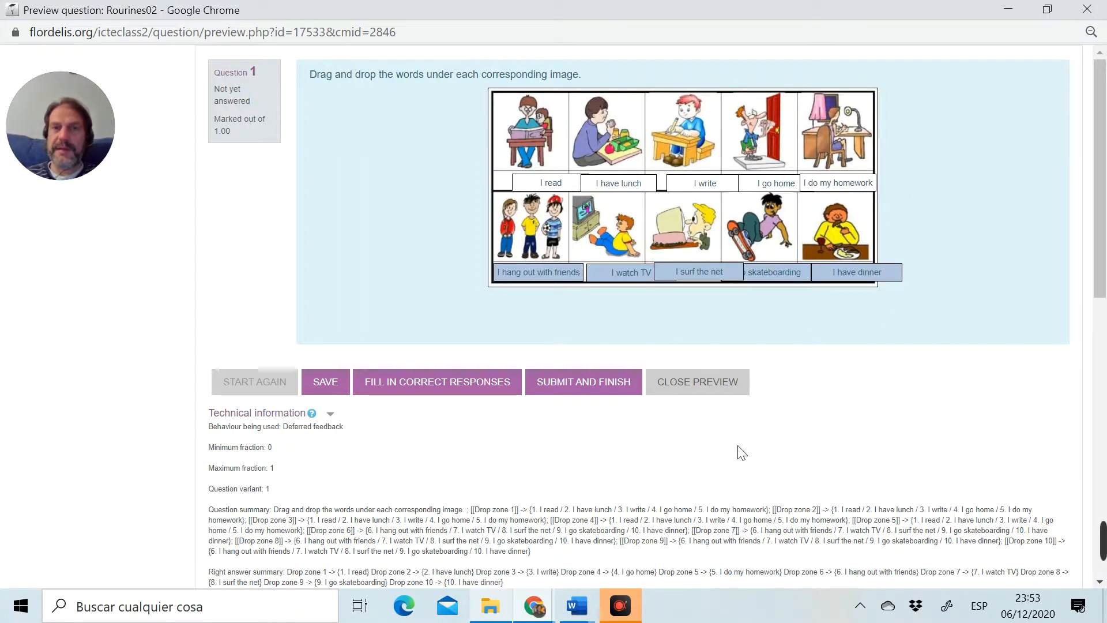
{"action": "left_click", "coordinate": [596, 385]}
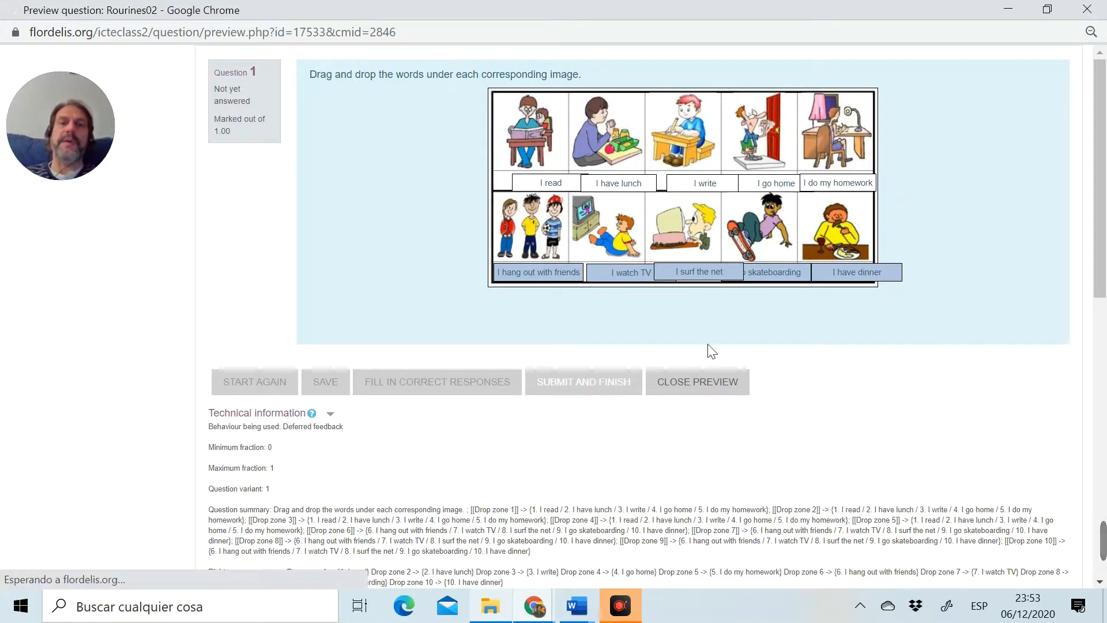